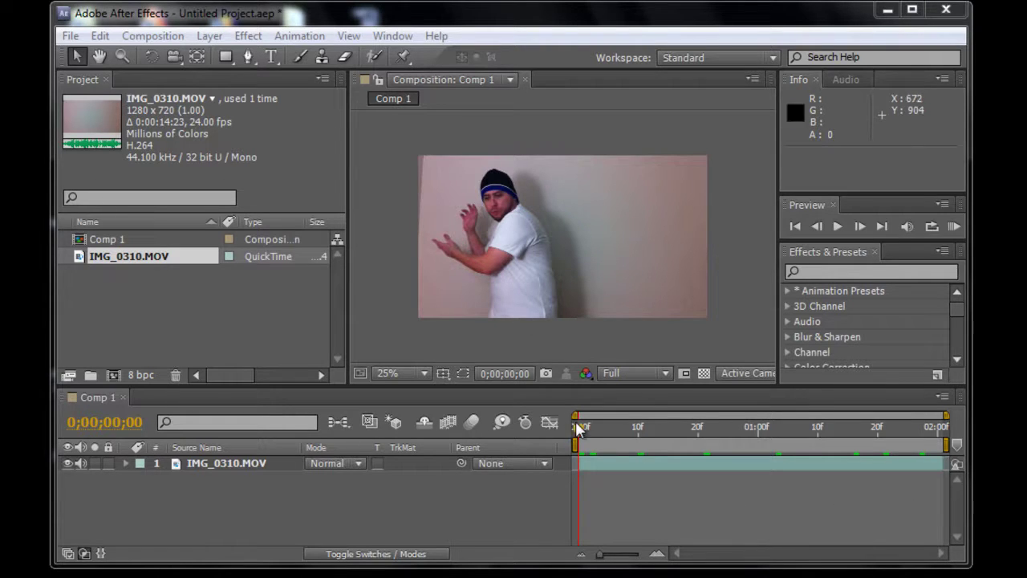
{"action": "left_click_drag", "start_coordinate": [579, 428], "coordinate": [897, 441]}
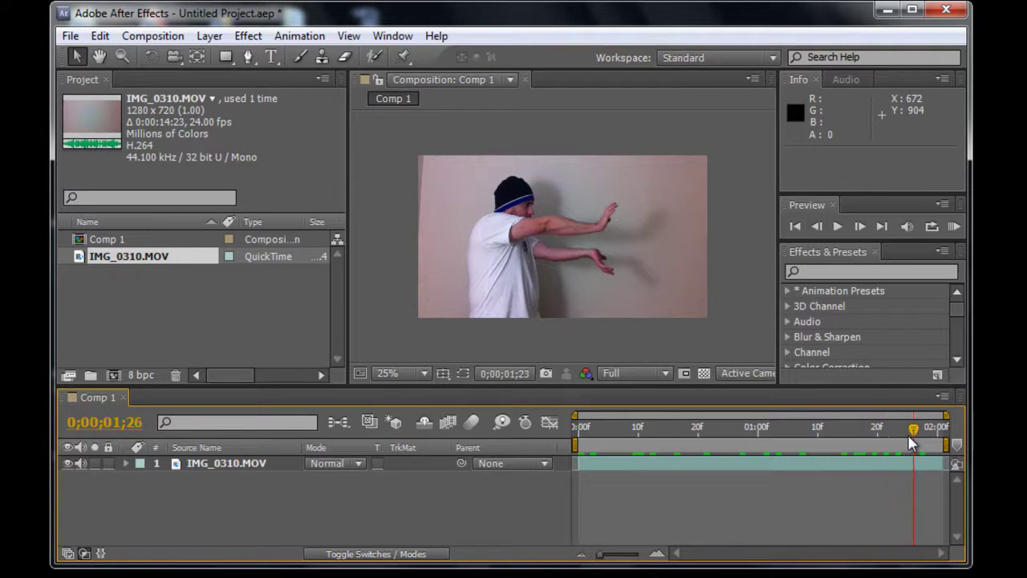
{"action": "left_click_drag", "start_coordinate": [896, 441], "coordinate": [574, 434]}
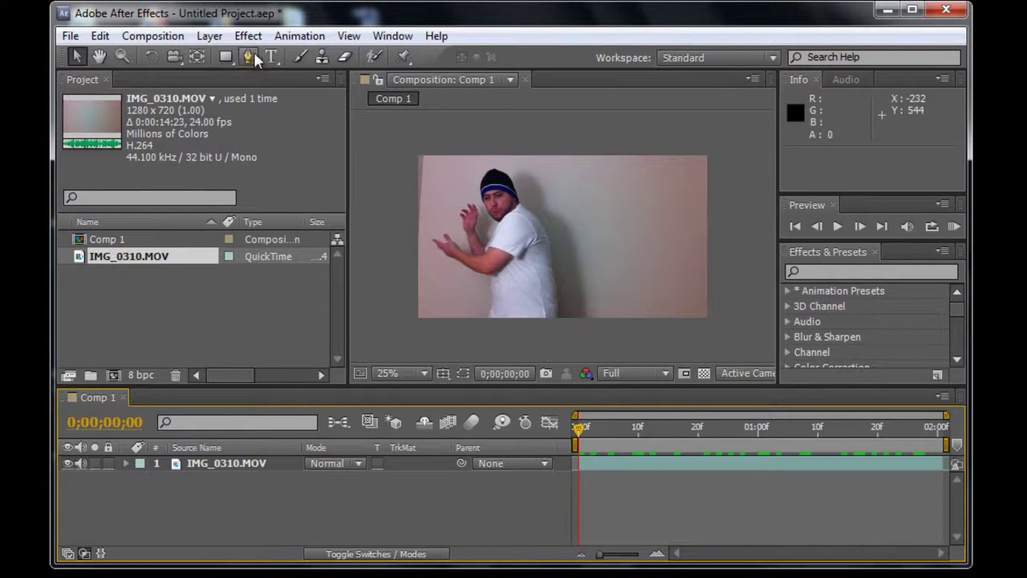
Create a comp-size 1280×720 white solid, White Solid 1, above the footage
{"action": "left_click", "coordinate": [213, 37]}
{"action": "mouse_move", "coordinate": [481, 63]}
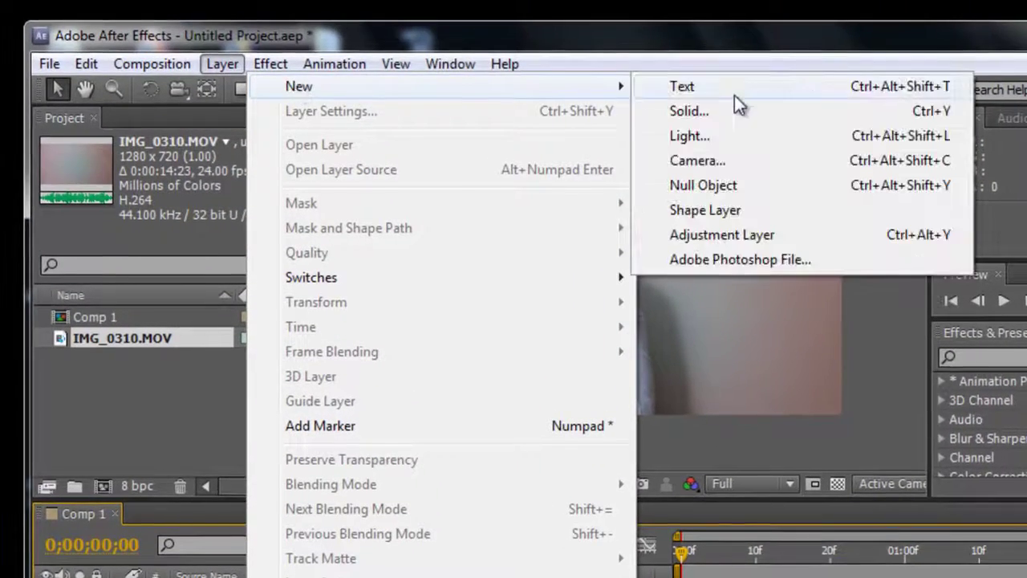
{"action": "left_click", "coordinate": [655, 82]}
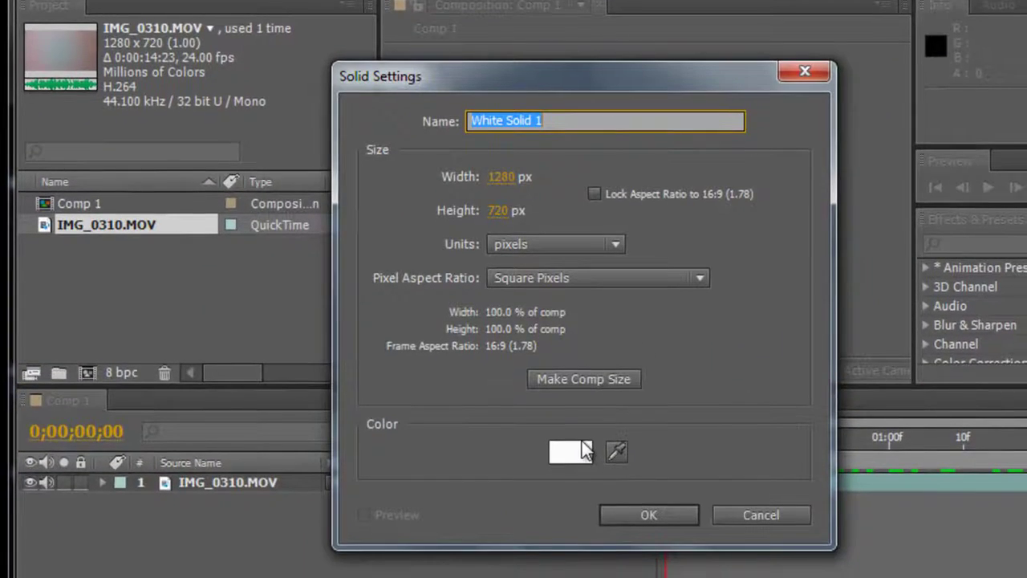
{"action": "left_click", "coordinate": [587, 382]}
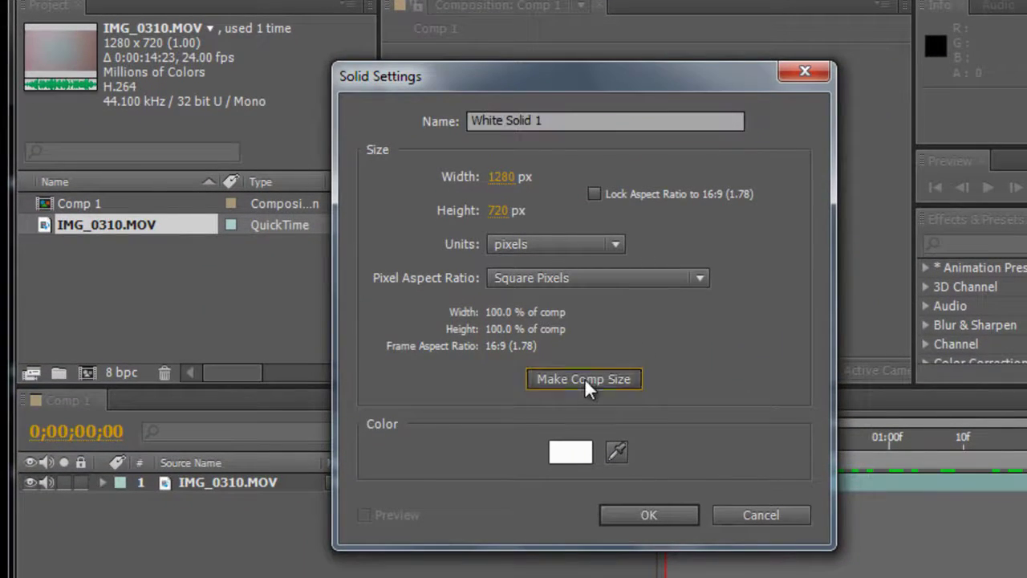
{"action": "left_click", "coordinate": [653, 508]}
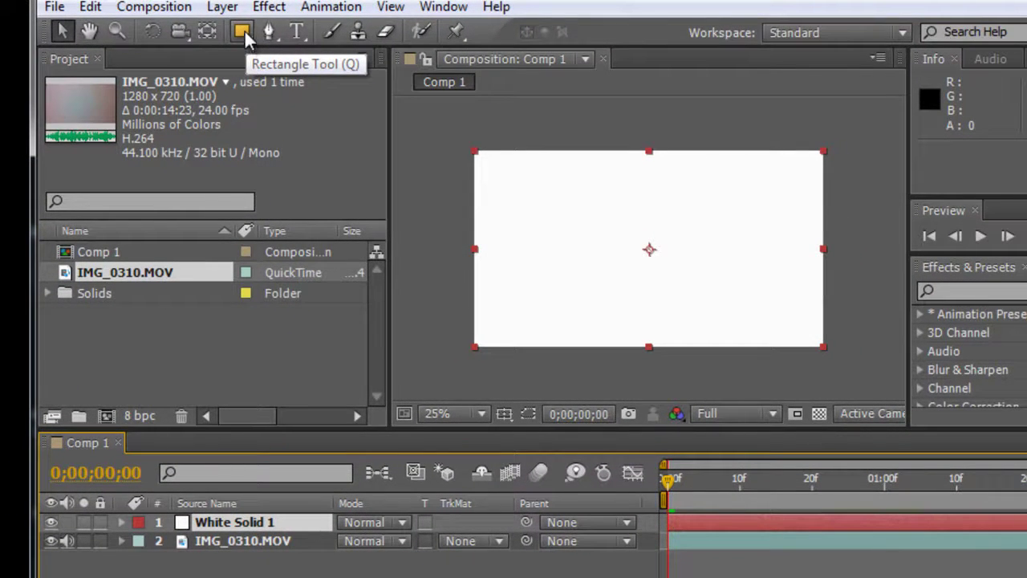
Draw a small ellipse mask on White Solid 1 to make a white circle, then select it
{"action": "left_click_drag", "start_coordinate": [244, 37], "coordinate": [314, 87]}
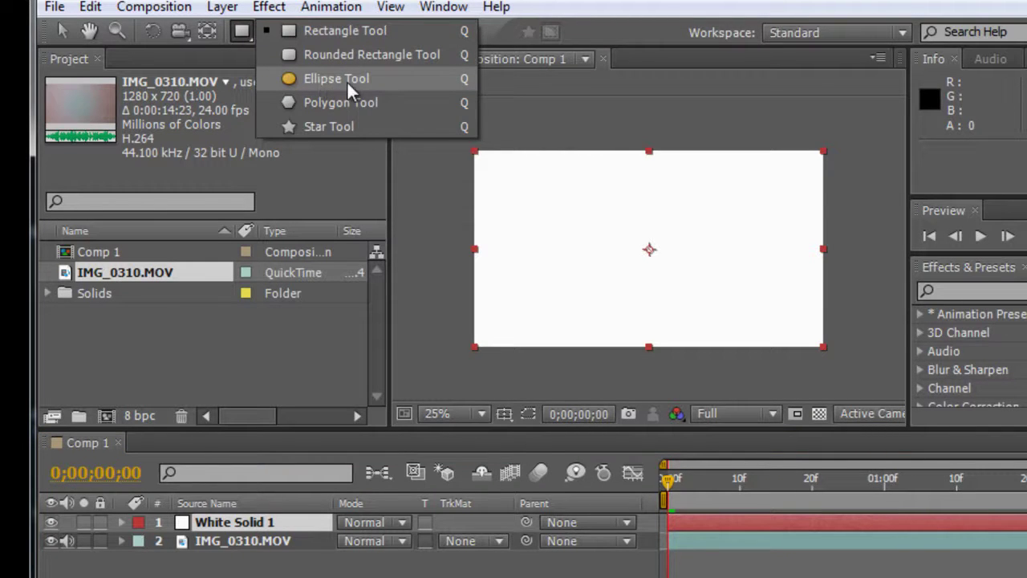
{"action": "left_click_drag", "start_coordinate": [350, 88], "coordinate": [350, 88]}
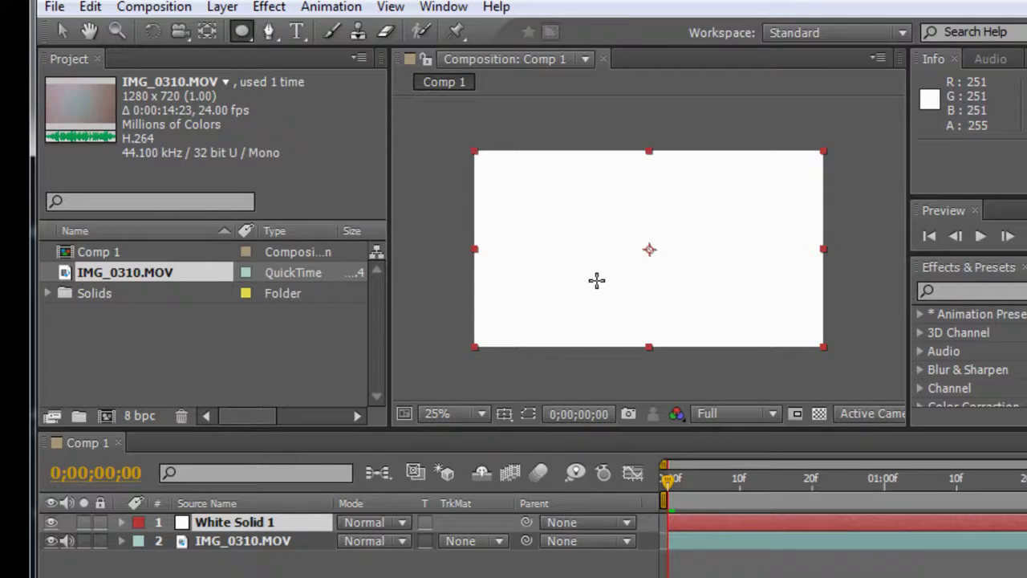
{"action": "left_click_drag", "start_coordinate": [597, 280], "coordinate": [659, 218]}
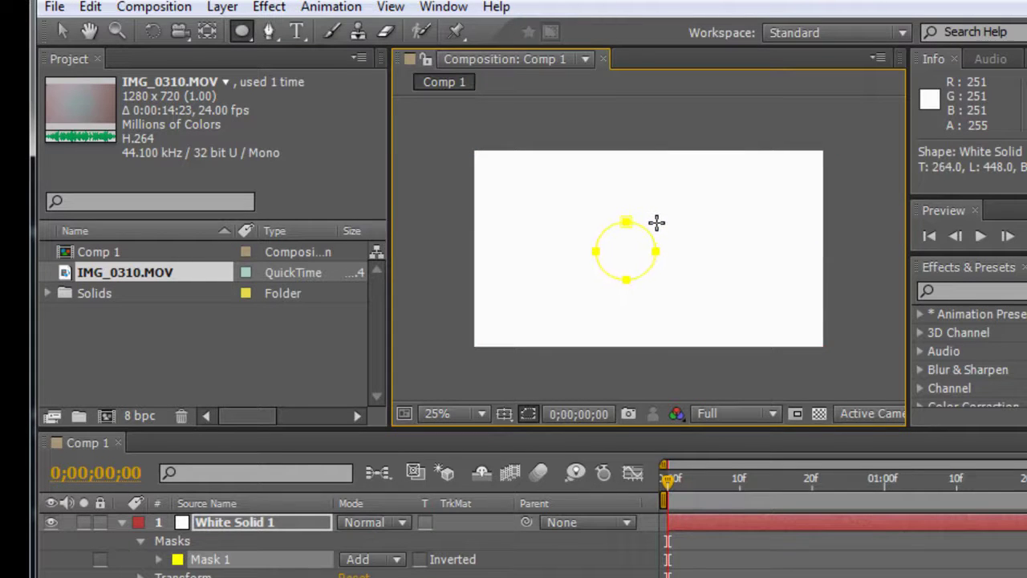
{"action": "left_click_drag", "start_coordinate": [660, 218], "coordinate": [650, 225]}
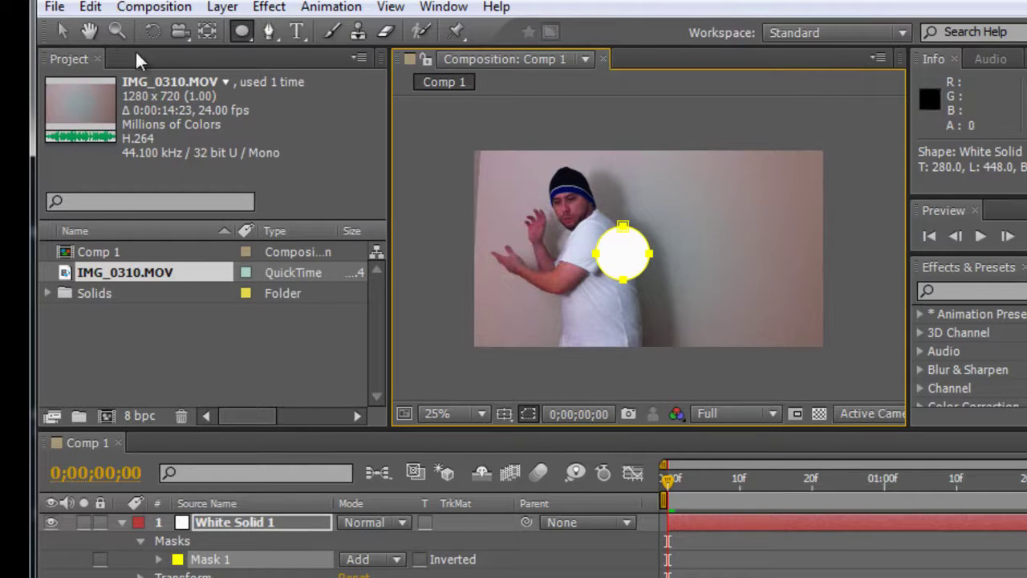
{"action": "left_click", "coordinate": [62, 32]}
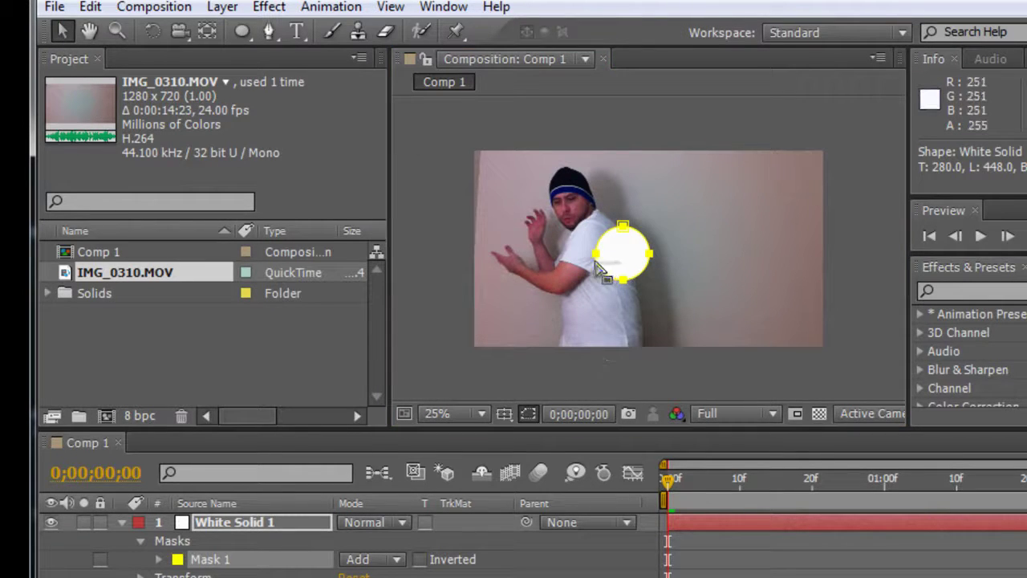
{"action": "left_click", "coordinate": [625, 273]}
Move the white circle between the man's hands, zoom to 50%, and widen the viewer
{"action": "left_click_drag", "start_coordinate": [635, 267], "coordinate": [523, 243]}
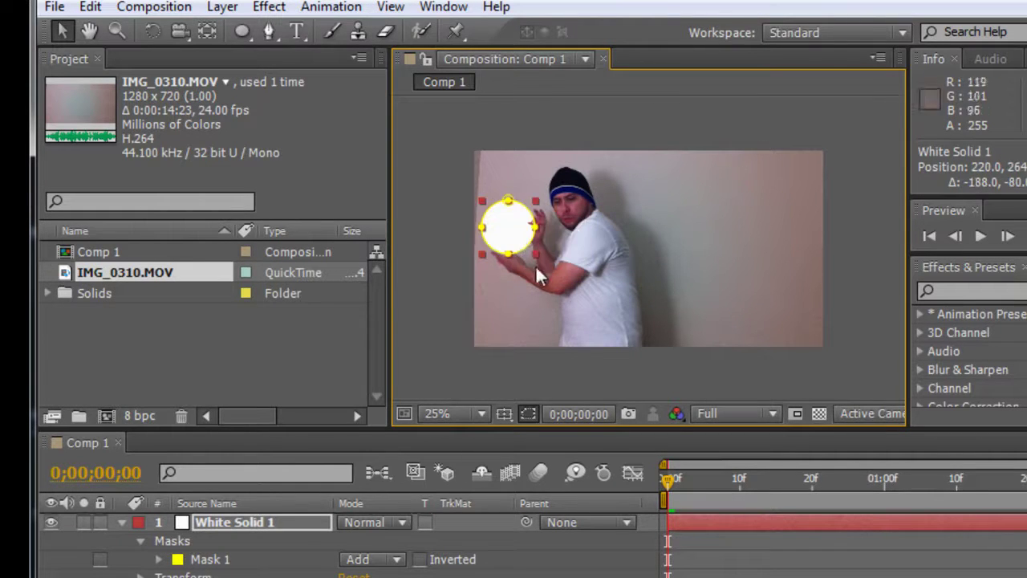
{"action": "key", "text": "period"}
{"action": "key", "text": "space"}
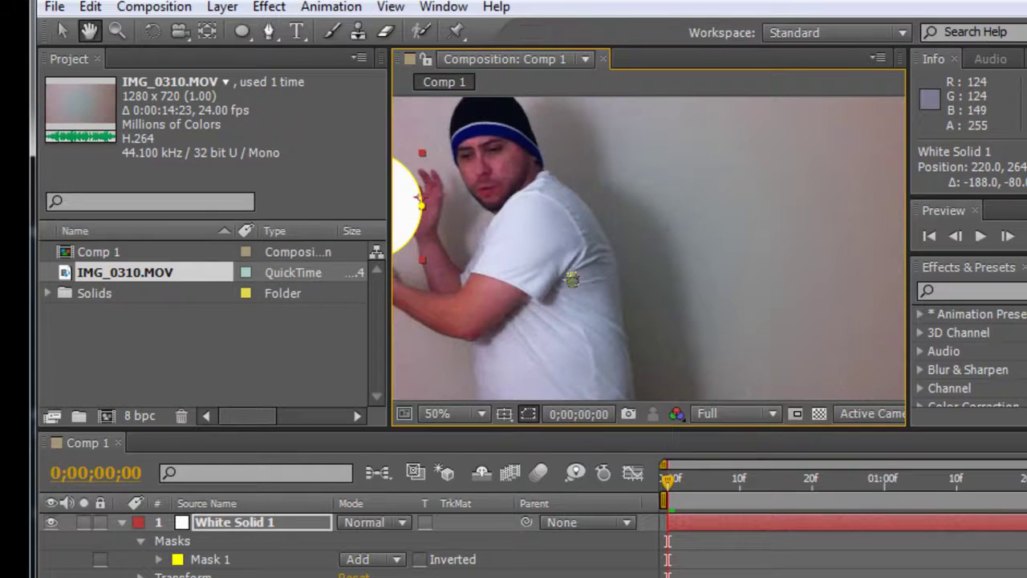
{"action": "mouse_move", "coordinate": [592, 281]}
{"action": "left_mouse_down"}
{"action": "mouse_move", "coordinate": [678, 220]}
{"action": "mouse_move", "coordinate": [669, 238]}
{"action": "left_mouse_up"}
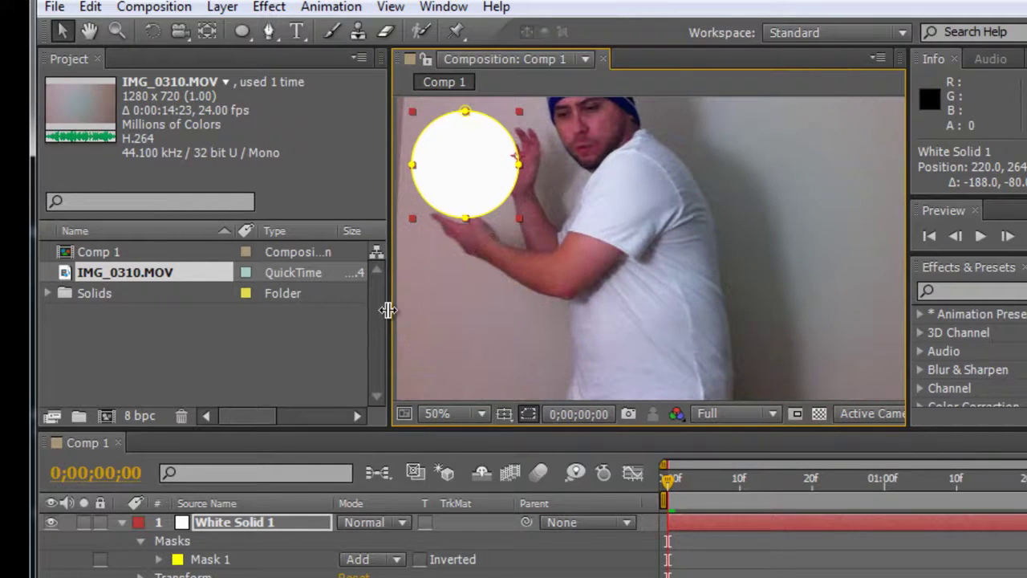
{"action": "left_click_drag", "start_coordinate": [390, 310], "coordinate": [270, 310]}
{"action": "left_click_drag", "start_coordinate": [907, 296], "coordinate": [1025, 295]}
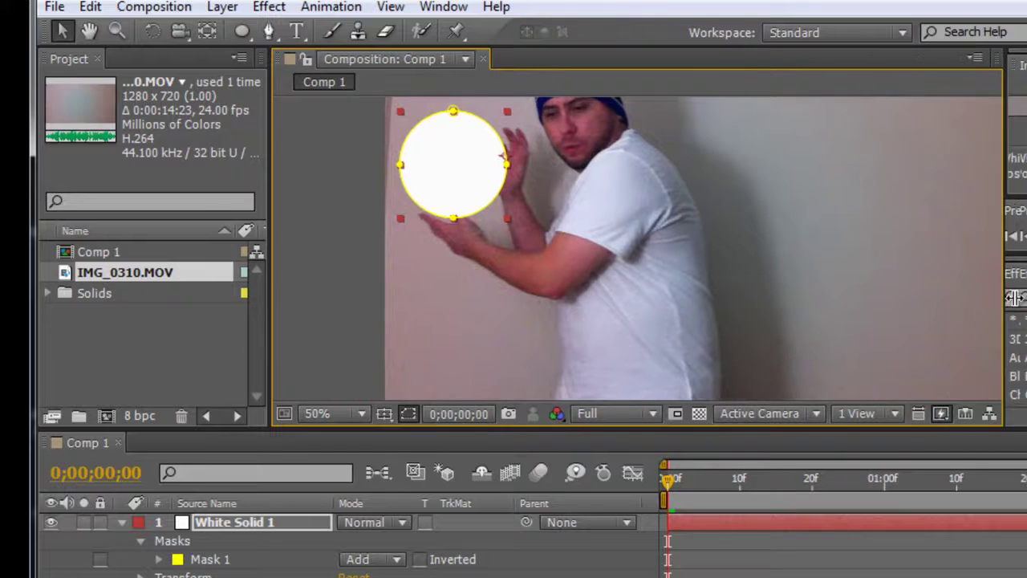
{"action": "key", "text": "space"}
{"action": "left_click_drag", "start_coordinate": [766, 300], "coordinate": [690, 294]}
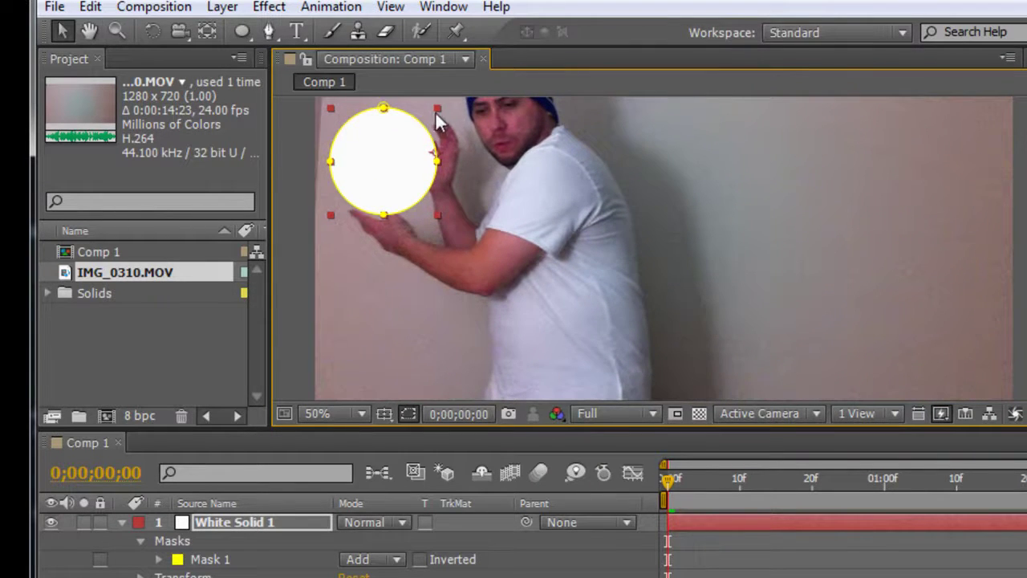
Reshape Mask 1 from an oval back into a round circle between the hands
{"action": "left_click_drag", "start_coordinate": [437, 111], "coordinate": [437, 121]}
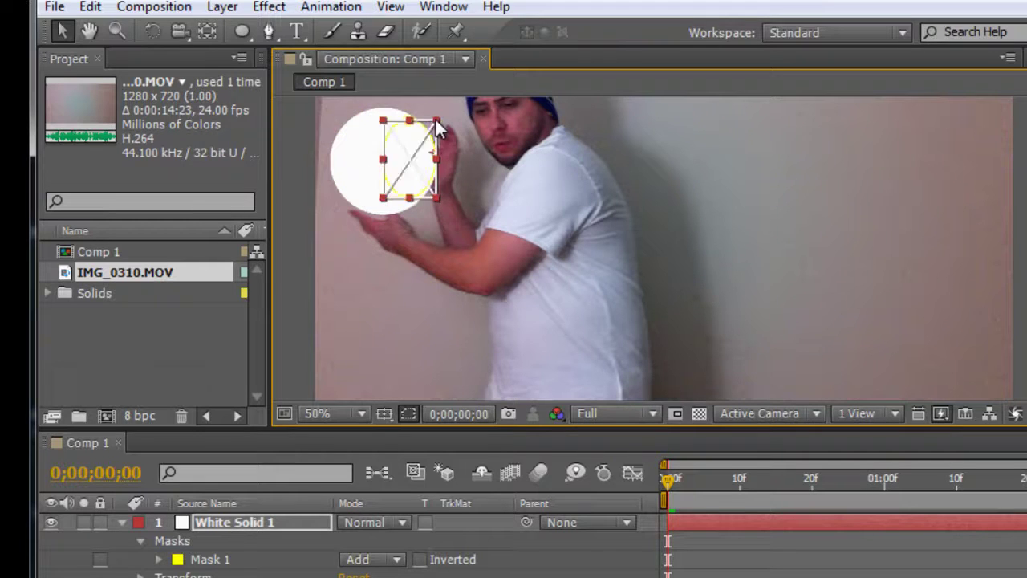
{"action": "left_click_drag", "start_coordinate": [438, 128], "coordinate": [437, 122]}
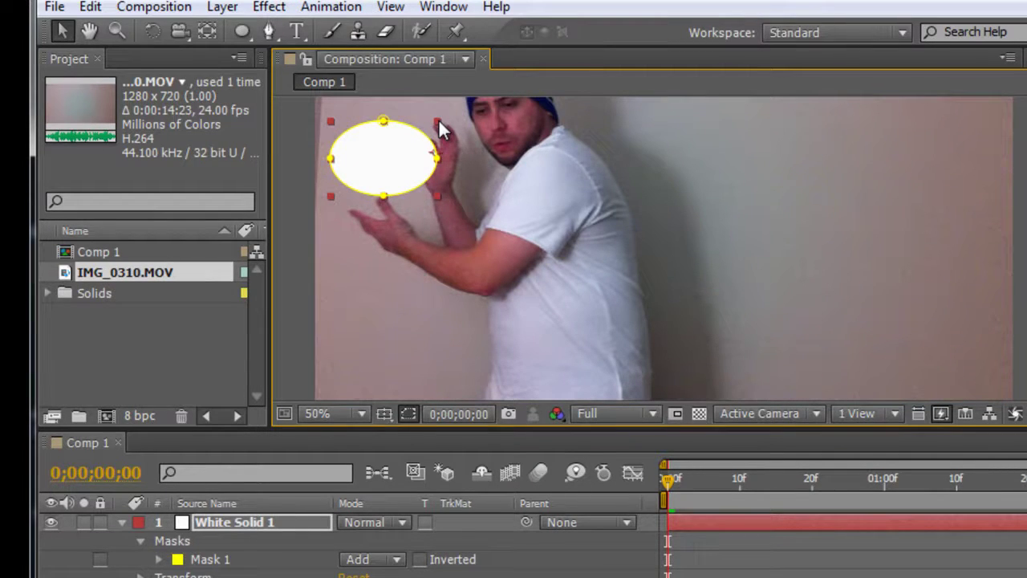
{"action": "left_click", "coordinate": [441, 130]}
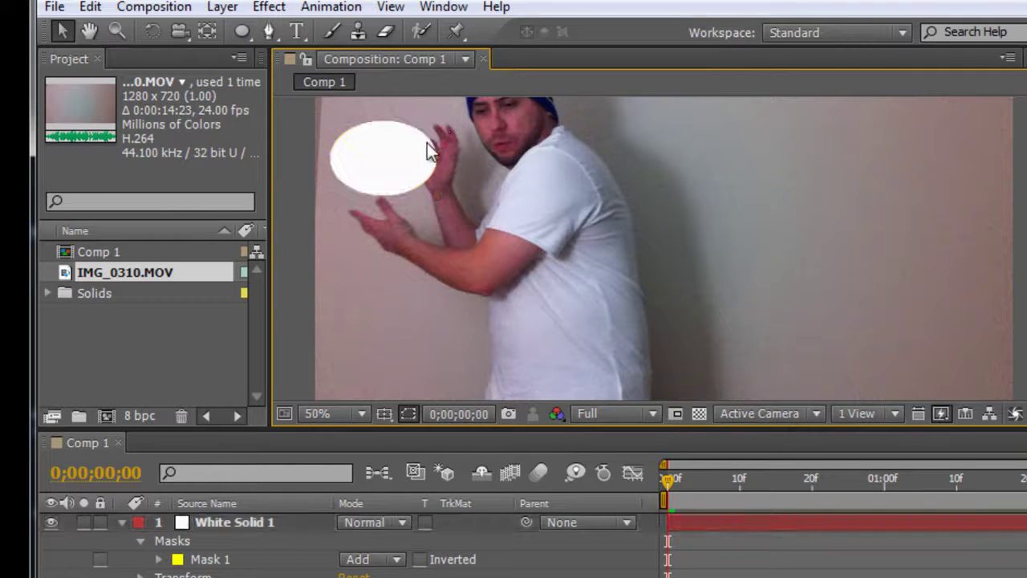
{"action": "left_click", "coordinate": [441, 130]}
{"action": "left_click_drag", "start_coordinate": [441, 130], "coordinate": [442, 133]}
{"action": "double_click", "coordinate": [411, 160]}
{"action": "double_click", "coordinate": [411, 161]}
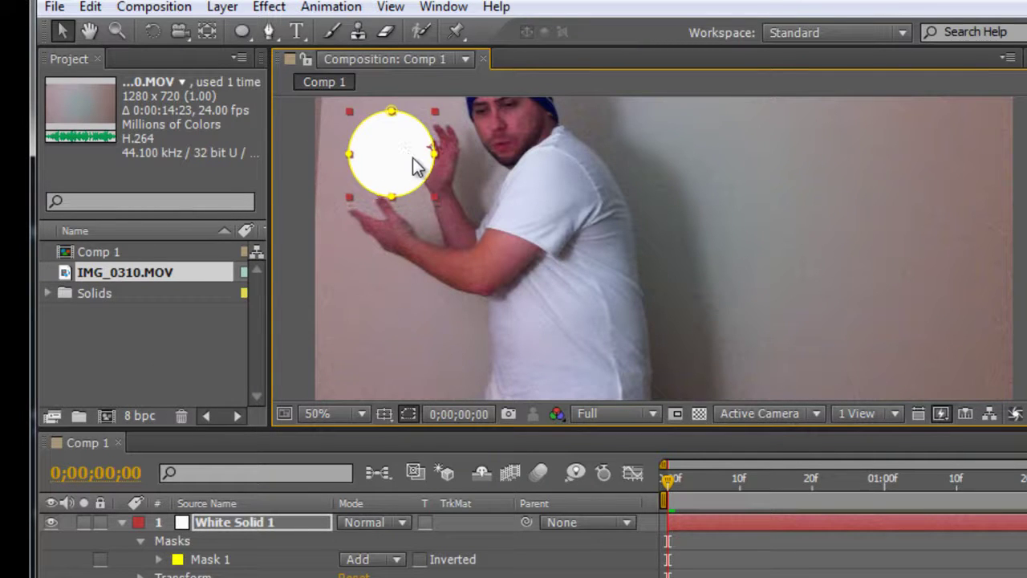
{"action": "double_click", "coordinate": [405, 175]}
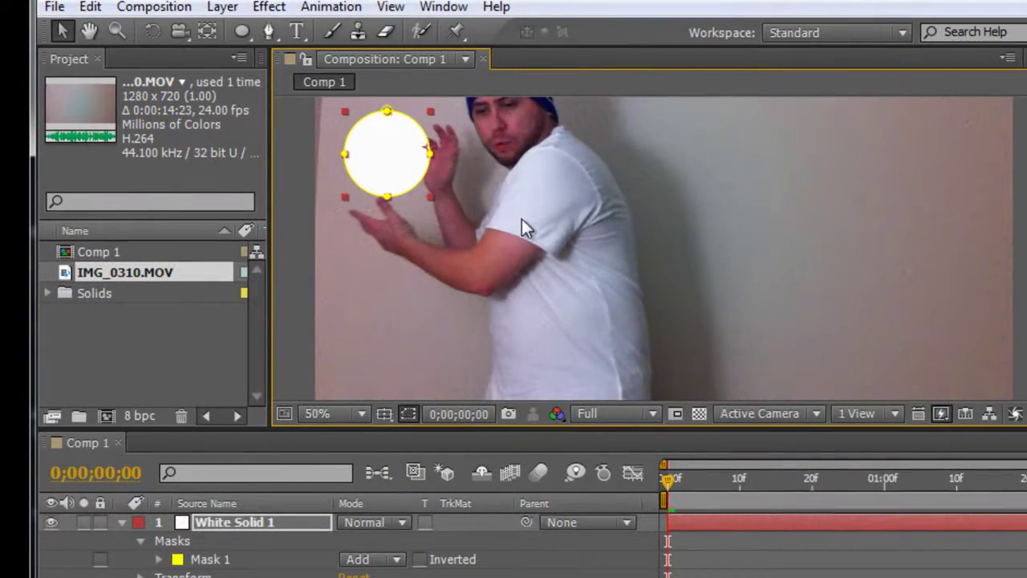
Collapse White Solid 1's mask properties, scrub to check the circle, and return to frame 0
{"action": "left_click", "coordinate": [122, 521]}
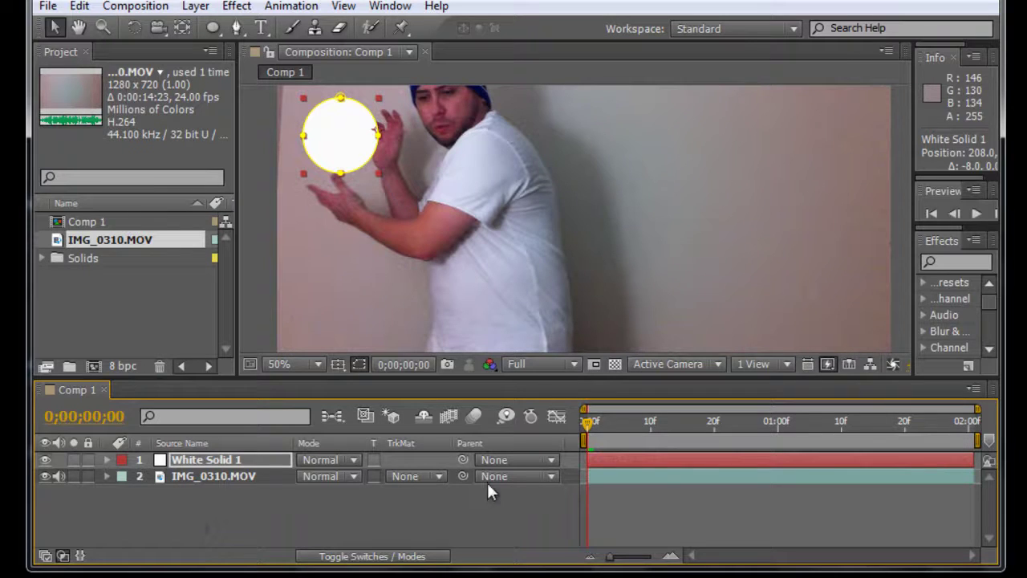
{"action": "left_click_drag", "start_coordinate": [584, 423], "coordinate": [791, 427]}
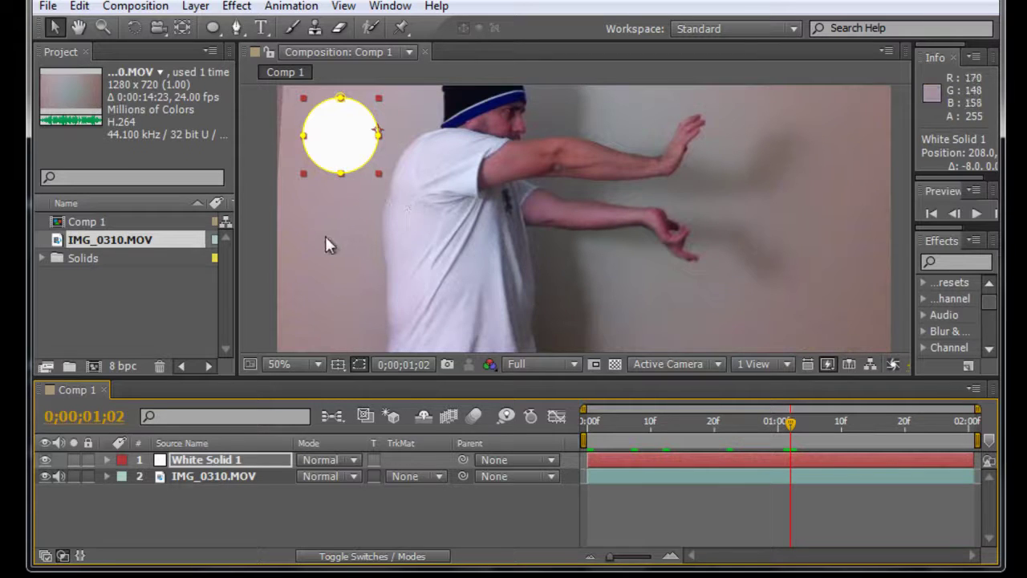
{"action": "left_click", "coordinate": [576, 422]}
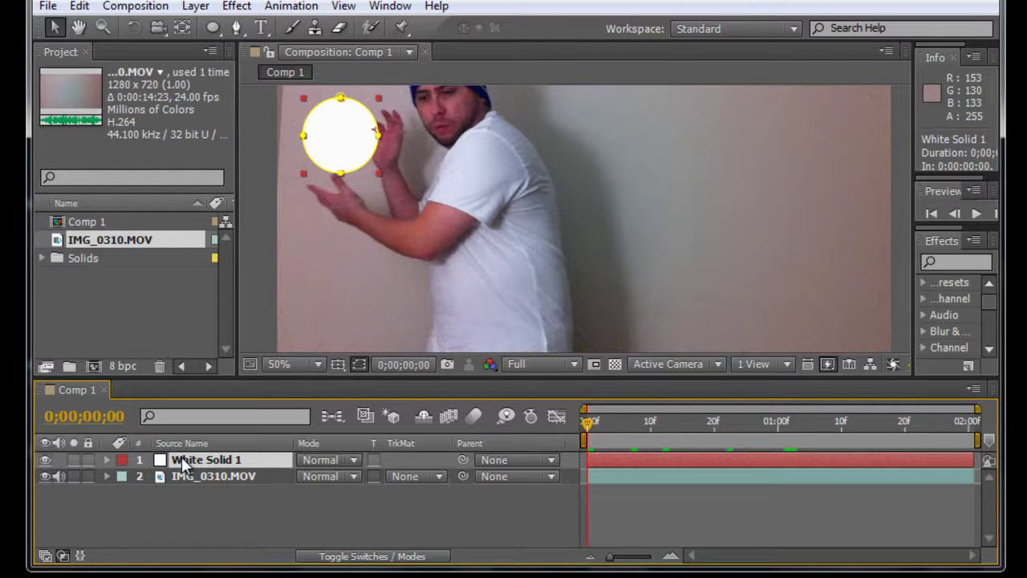
Reveal White Solid 1's Opacity, Position, Scale and Mask Path, and enlarge the timeline
{"action": "key", "text": "t"}
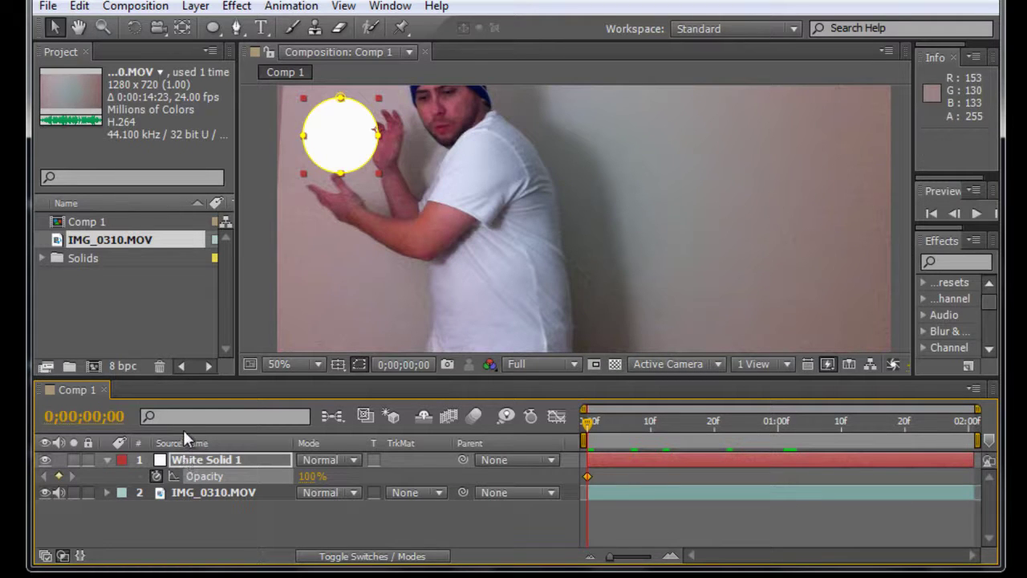
{"action": "key", "text": "shift+p"}
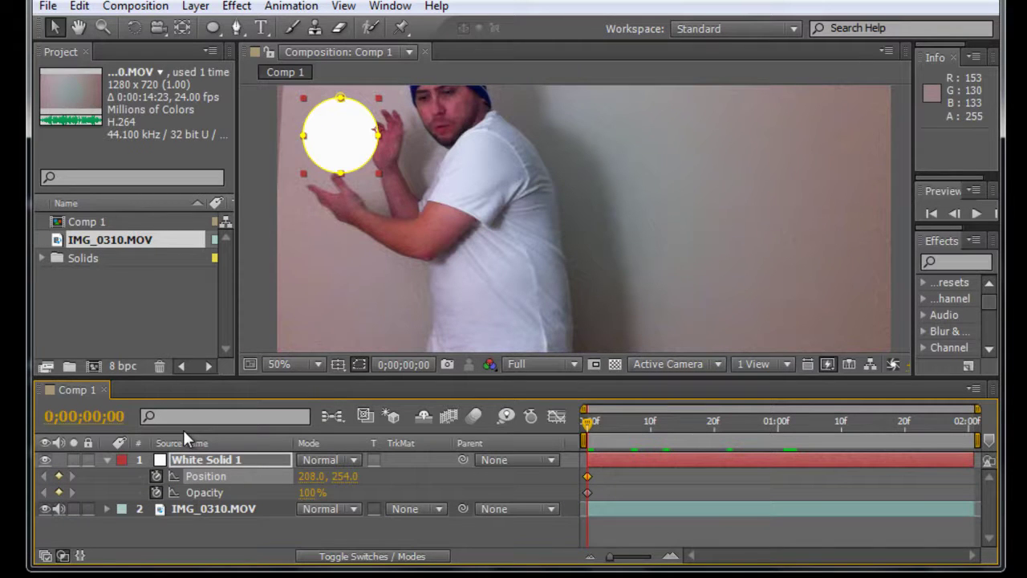
{"action": "key", "text": "shift+s"}
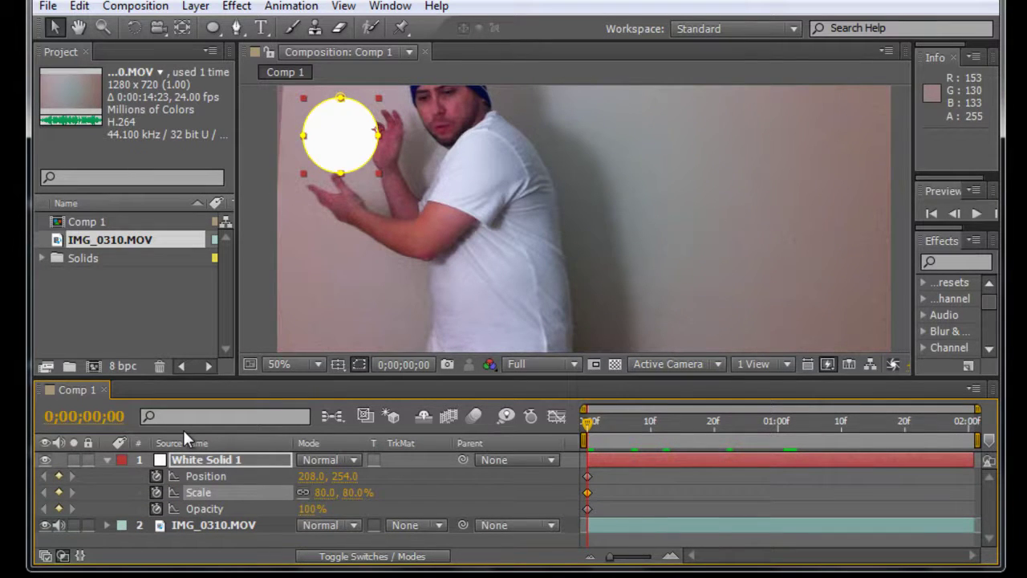
{"action": "key", "text": "shift+m"}
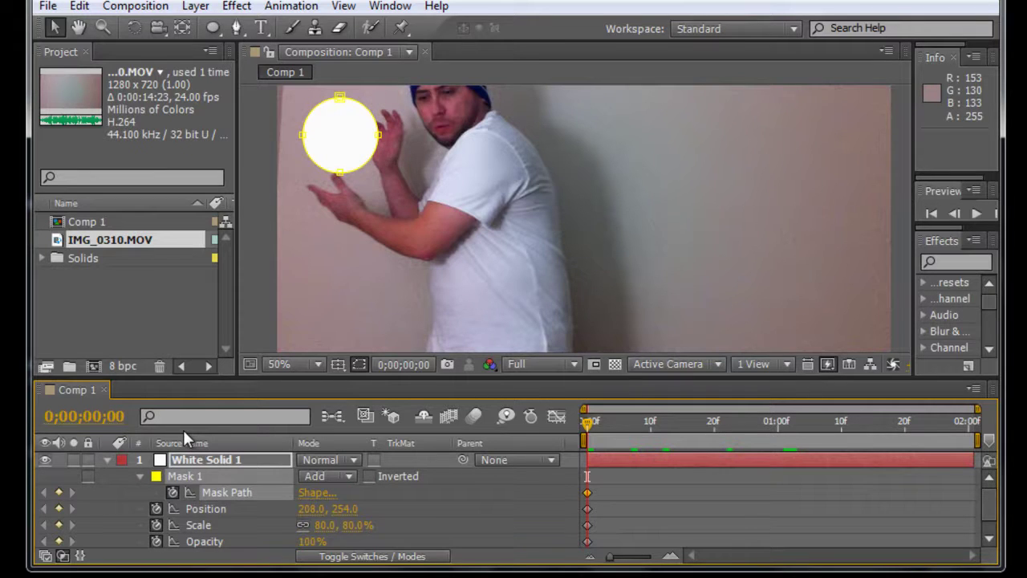
{"action": "left_click_drag", "start_coordinate": [297, 378], "coordinate": [298, 360]}
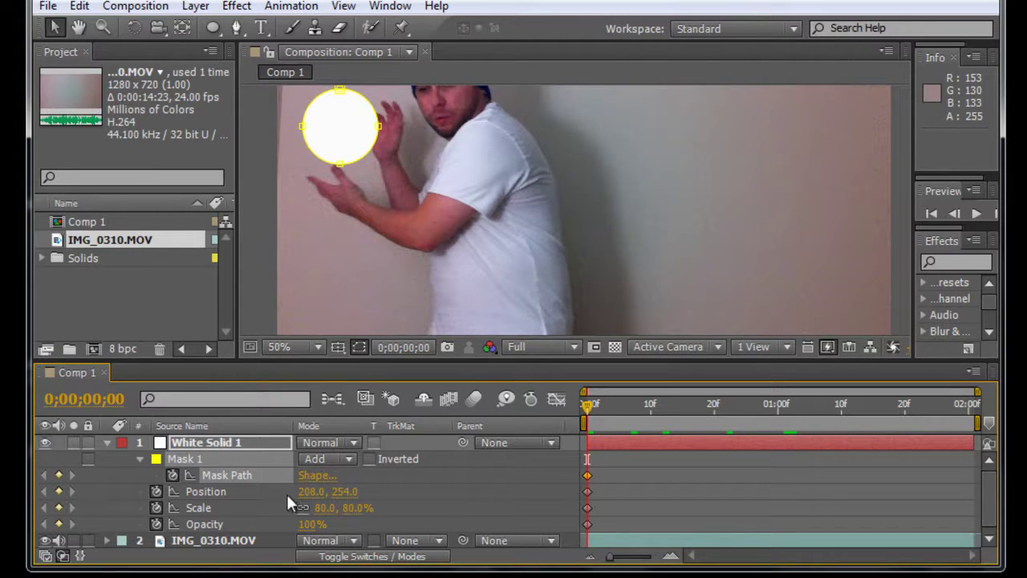
Turn off the Mask Path, Position, Scale and Opacity stopwatches and return to frame 0
{"action": "left_click", "coordinate": [172, 475]}
{"action": "left_click", "coordinate": [157, 492]}
{"action": "left_click", "coordinate": [156, 508]}
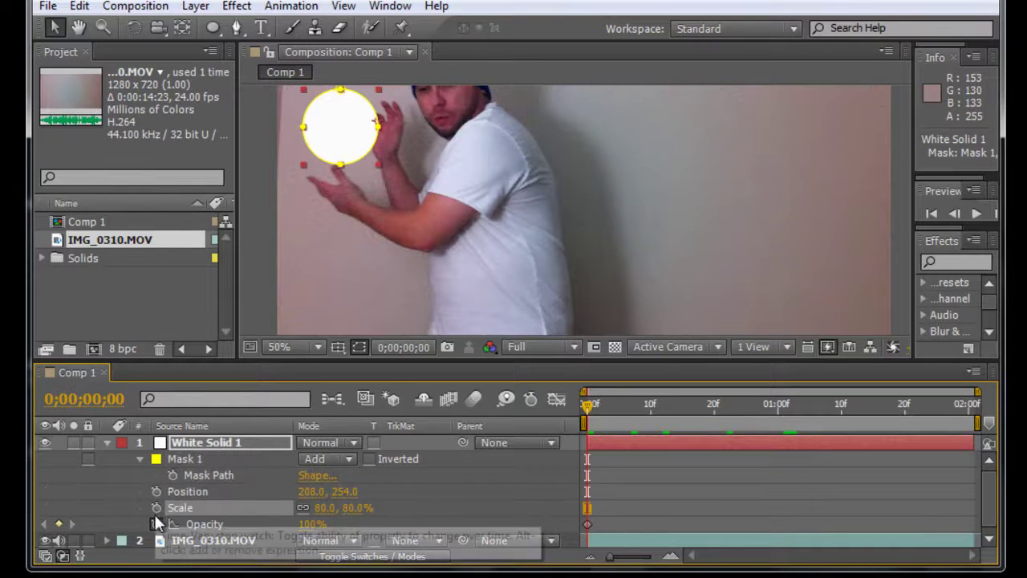
{"action": "left_click", "coordinate": [157, 524]}
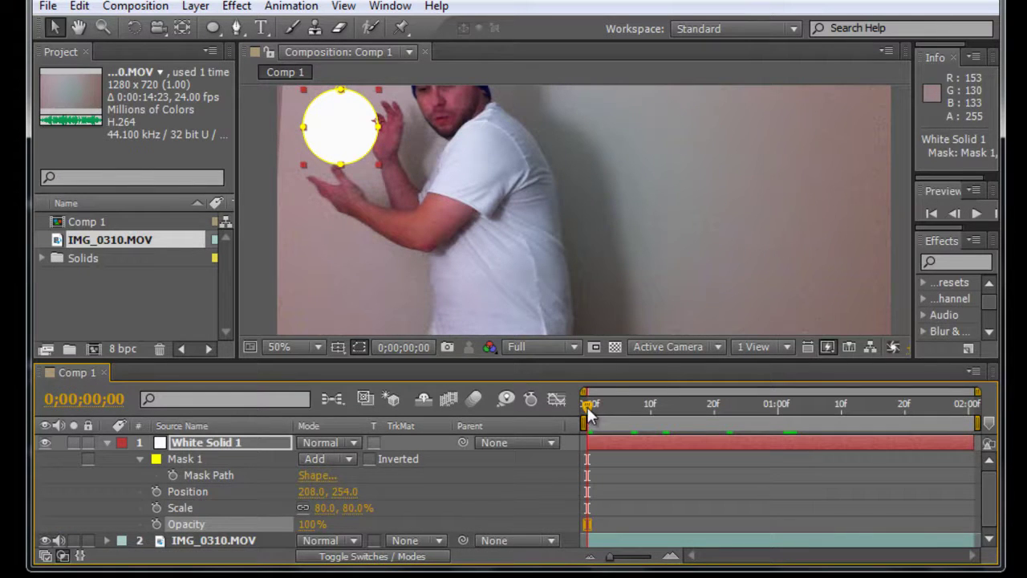
{"action": "left_click_drag", "start_coordinate": [588, 413], "coordinate": [588, 413]}
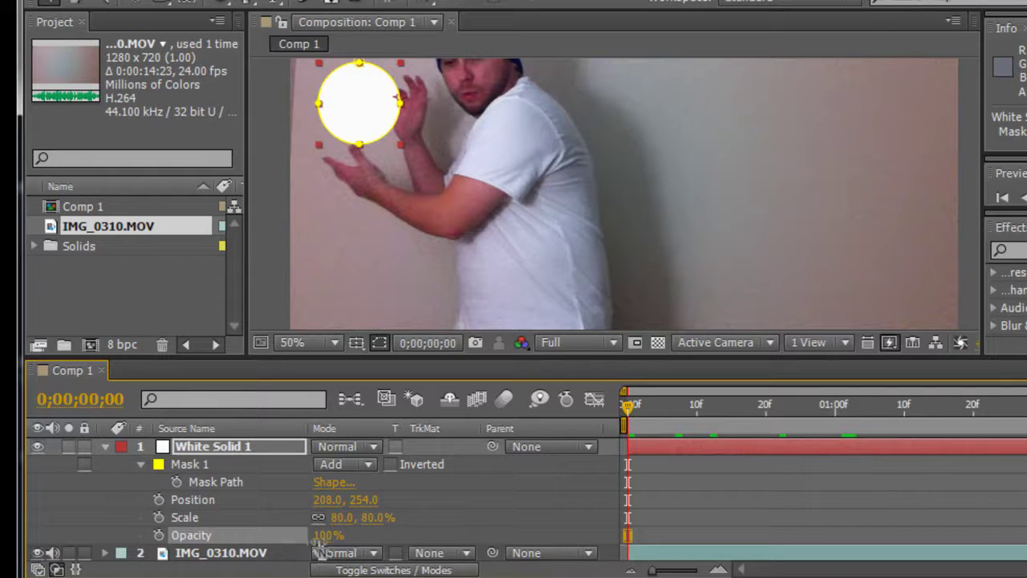
Keyframe White Solid 1's Opacity at 0% on frame 0, and zoom the timeline to single frames
{"action": "left_click_drag", "start_coordinate": [320, 536], "coordinate": [206, 542]}
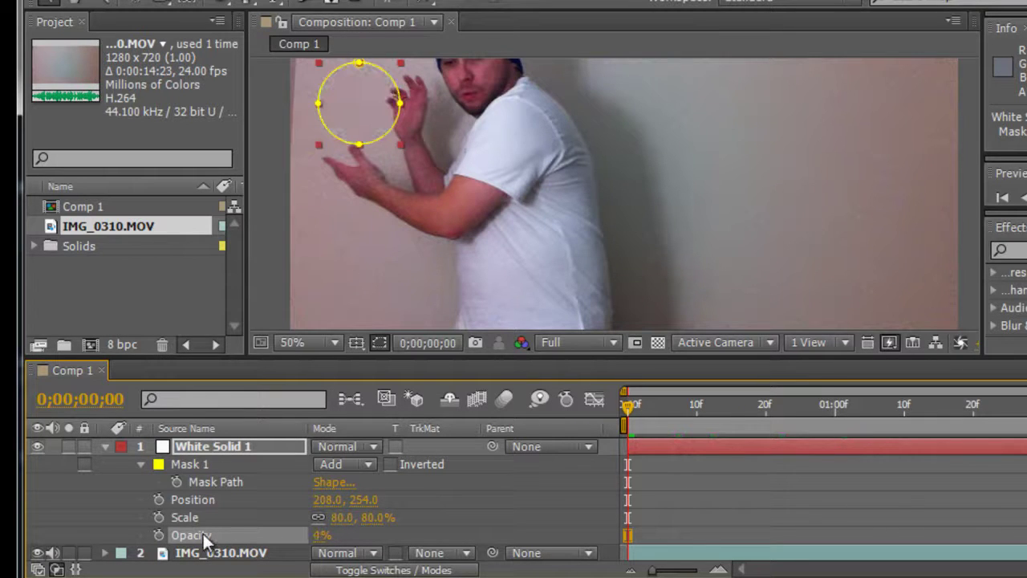
{"action": "left_click", "coordinate": [159, 535]}
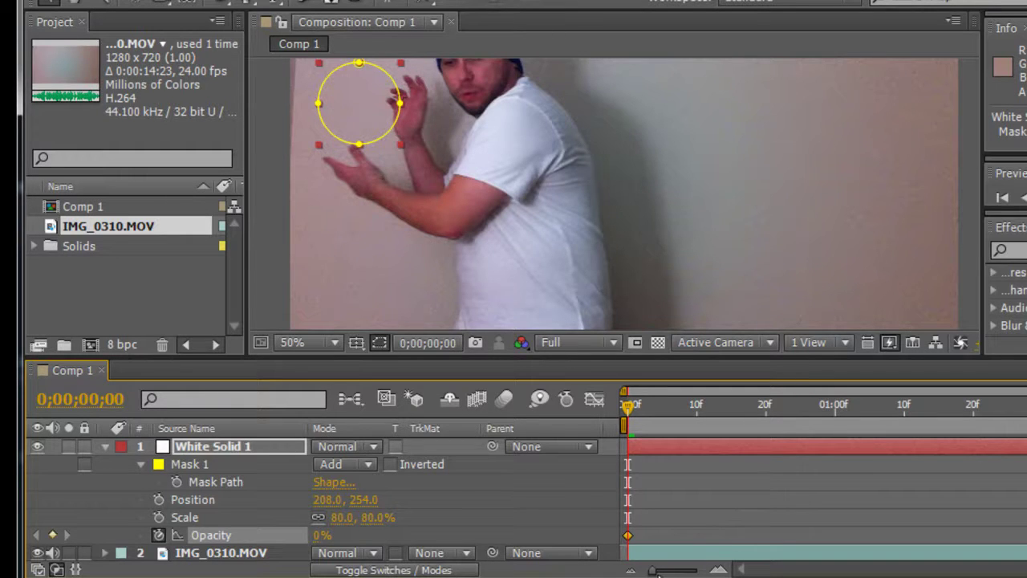
{"action": "left_click_drag", "start_coordinate": [655, 572], "coordinate": [700, 571]}
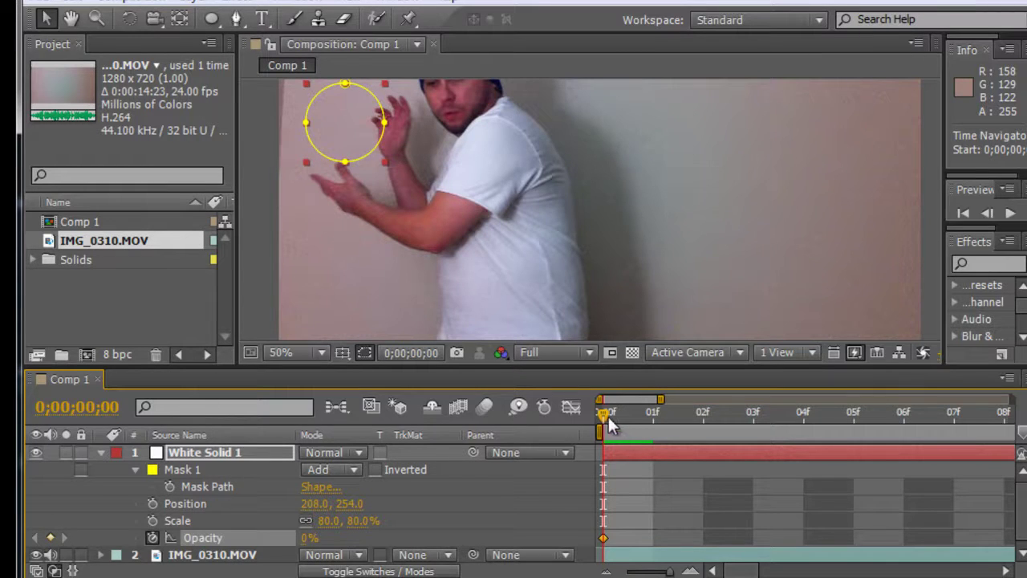
Raise opacity at frame 1, move the circle down at frame 2, and start Scale keyframing
{"action": "left_click", "coordinate": [634, 415]}
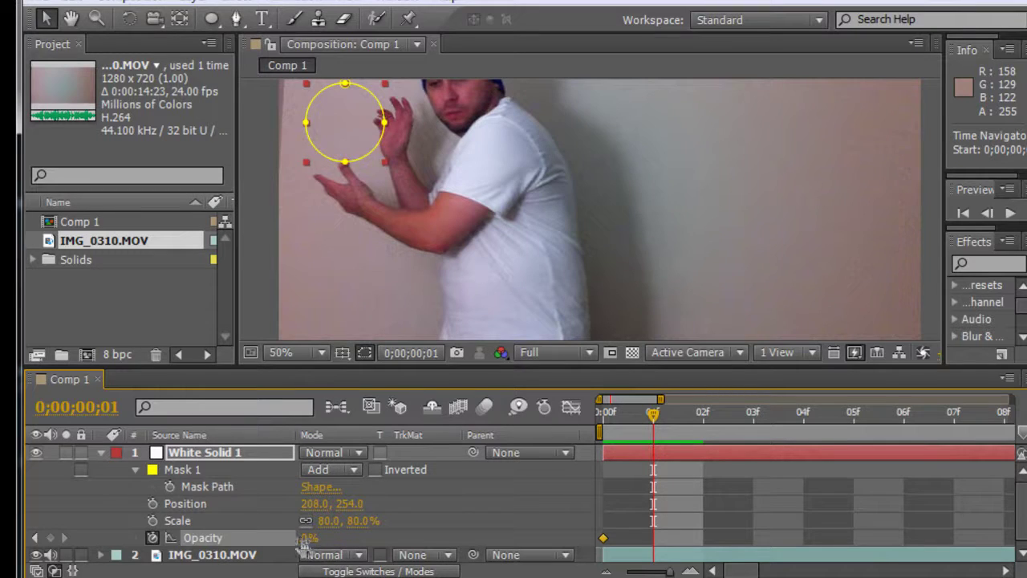
{"action": "left_click_drag", "start_coordinate": [308, 538], "coordinate": [426, 551]}
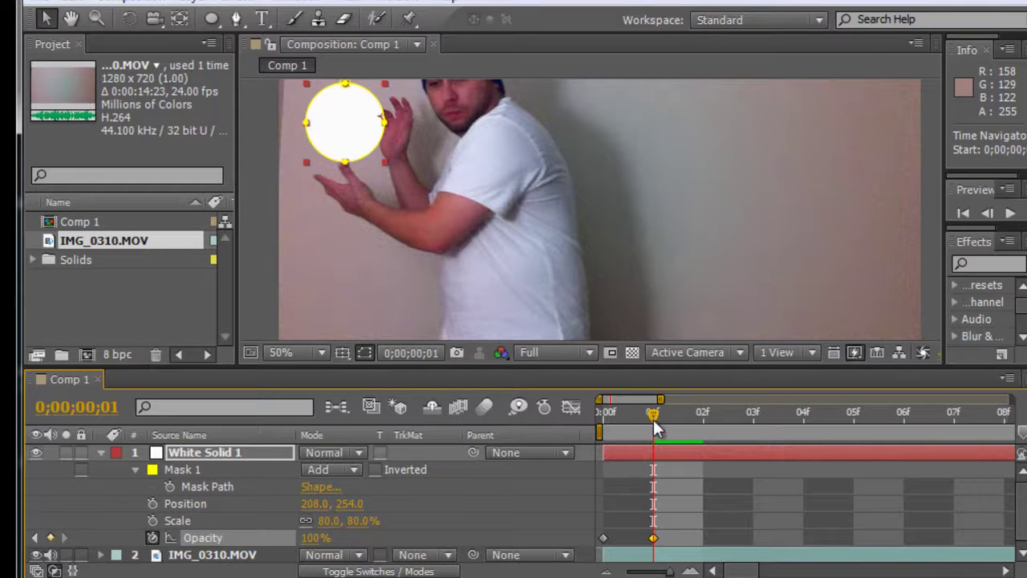
{"action": "left_click_drag", "start_coordinate": [667, 414], "coordinate": [685, 416]}
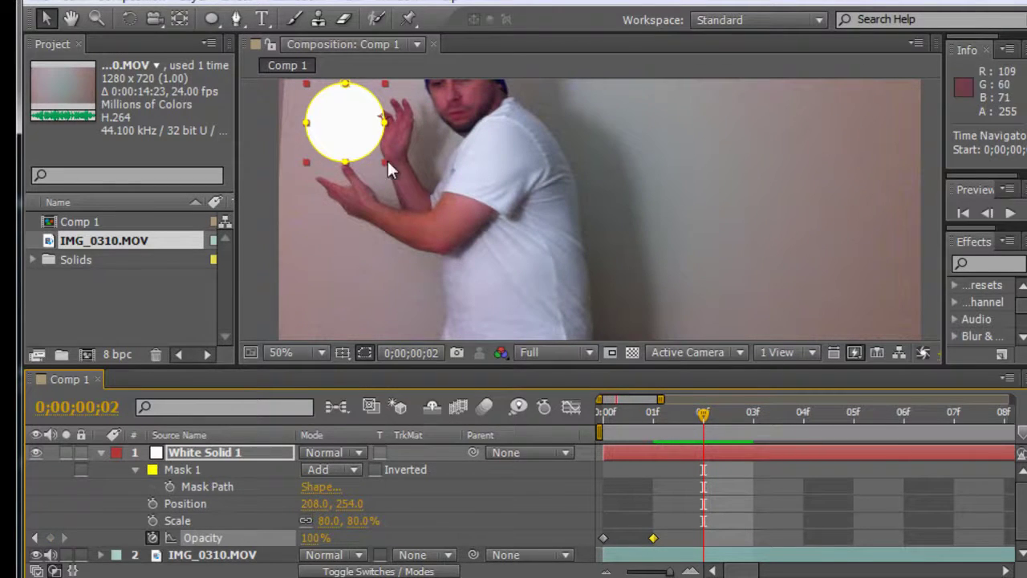
{"action": "left_click_drag", "start_coordinate": [368, 138], "coordinate": [366, 150]}
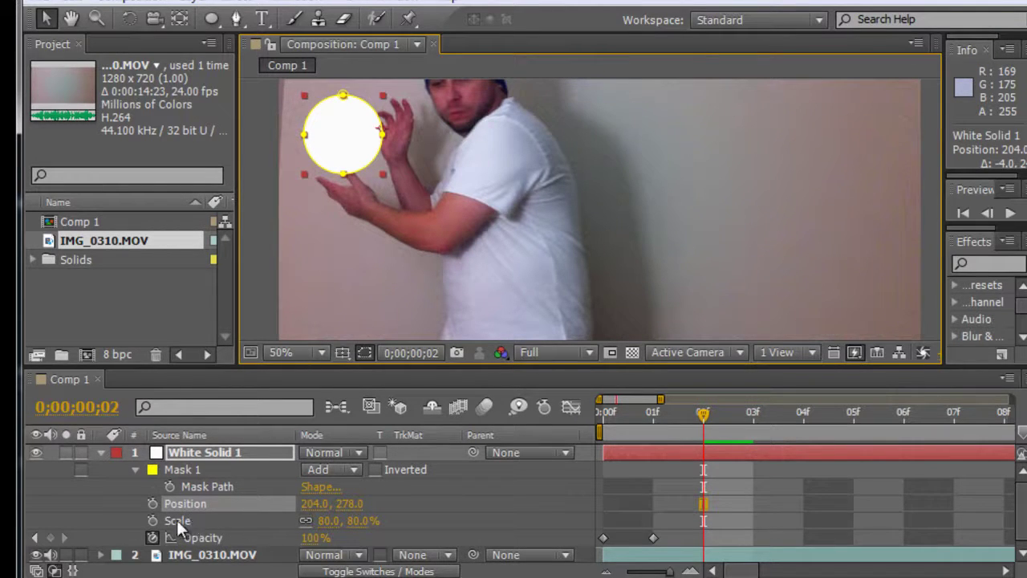
{"action": "left_click", "coordinate": [154, 520]}
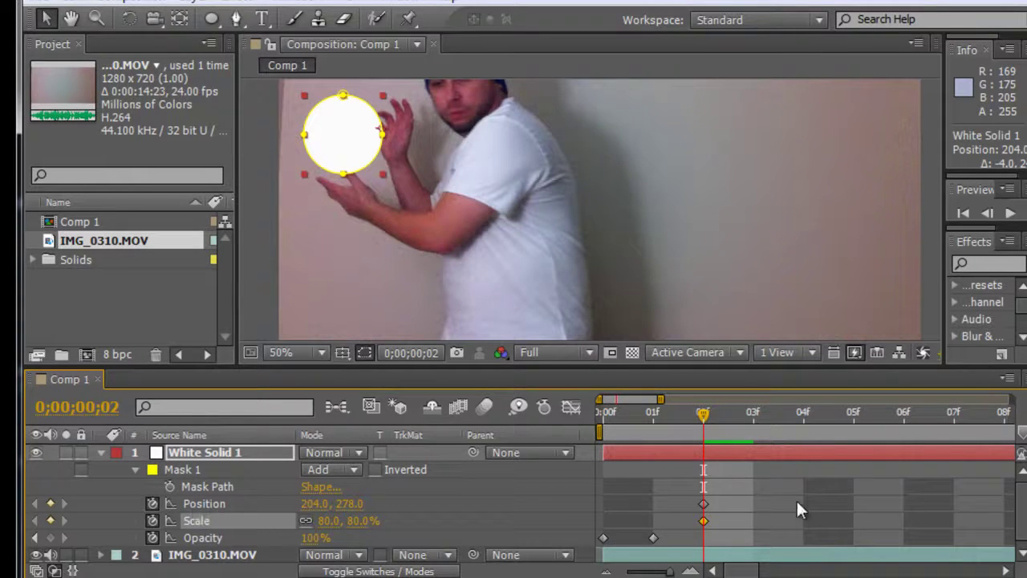
Keyframe the circle's position following the hands at frames 3, 5 and 6
{"action": "left_click_drag", "start_coordinate": [707, 412], "coordinate": [735, 411]}
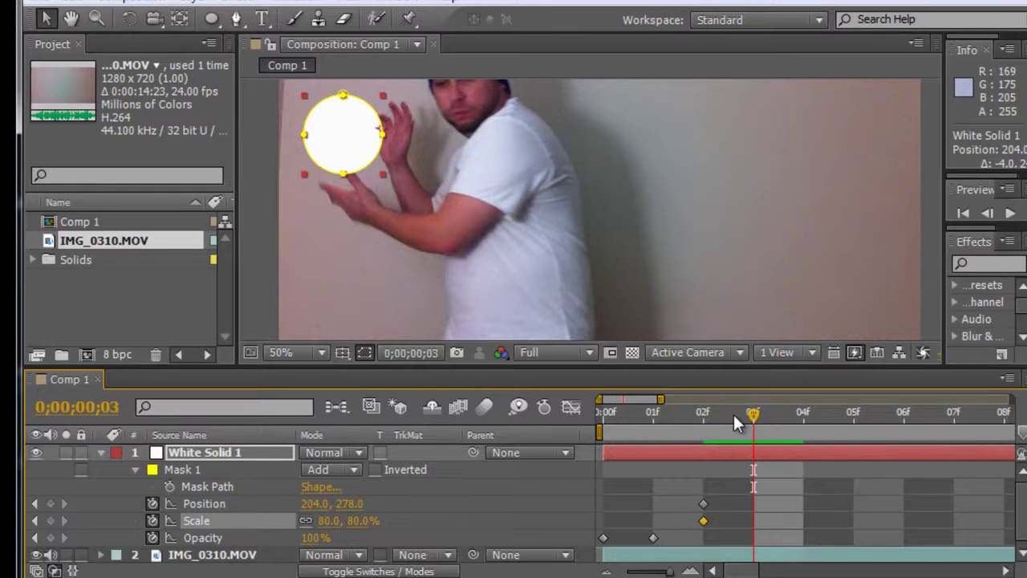
{"action": "mouse_move", "coordinate": [355, 156]}
{"action": "left_mouse_down"}
{"action": "mouse_move", "coordinate": [368, 169]}
{"action": "mouse_move", "coordinate": [370, 155]}
{"action": "left_mouse_up"}
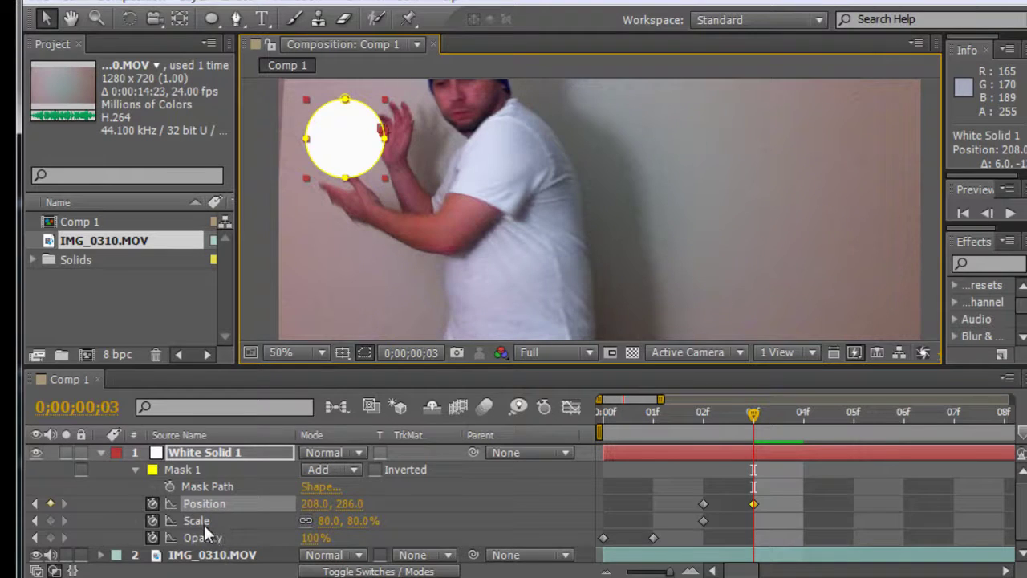
{"action": "mouse_move", "coordinate": [754, 418]}
{"action": "left_mouse_down"}
{"action": "mouse_move", "coordinate": [801, 426]}
{"action": "mouse_move", "coordinate": [836, 414]}
{"action": "left_mouse_up"}
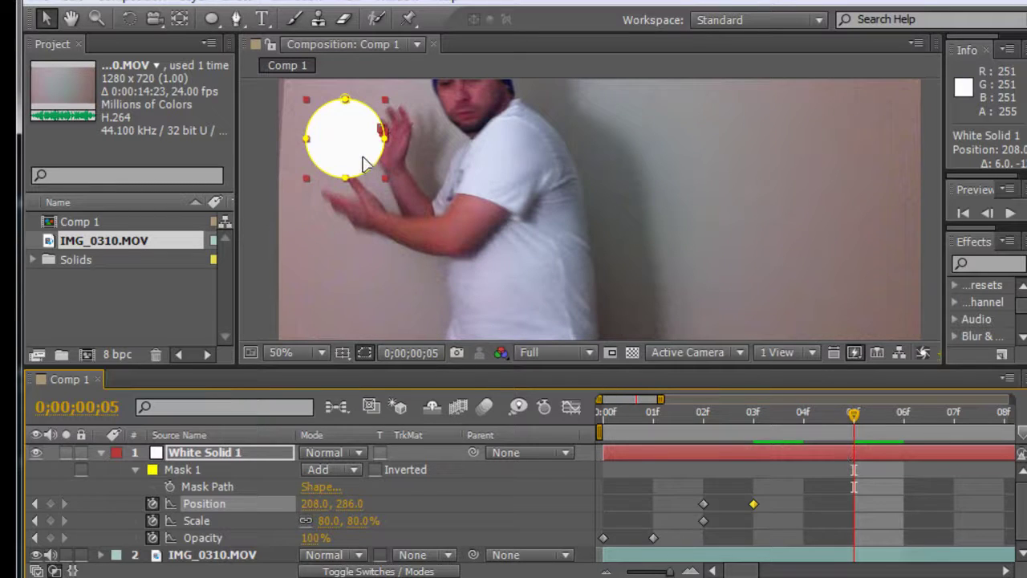
{"action": "left_click_drag", "start_coordinate": [379, 160], "coordinate": [378, 164]}
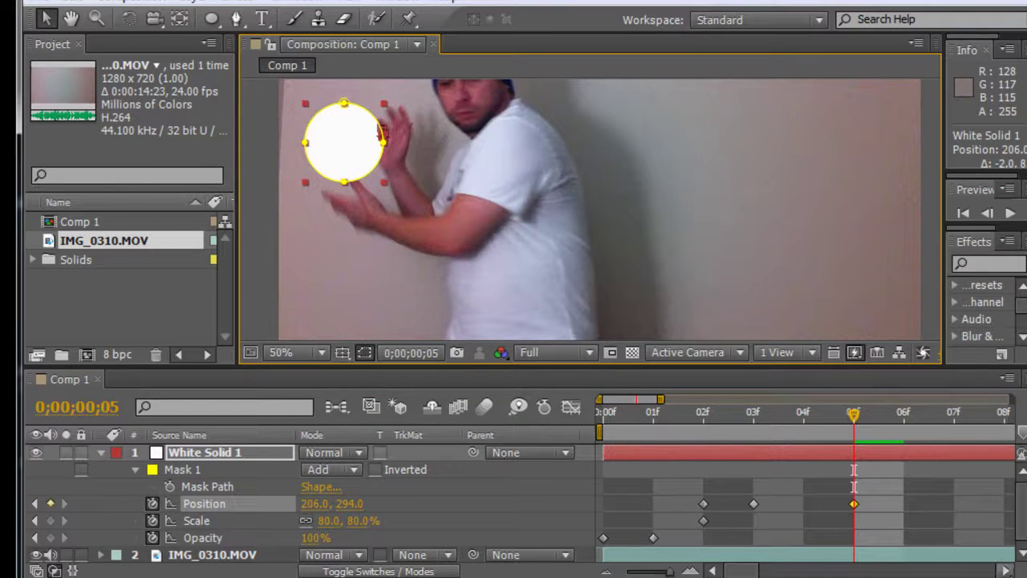
{"action": "left_click", "coordinate": [1007, 571]}
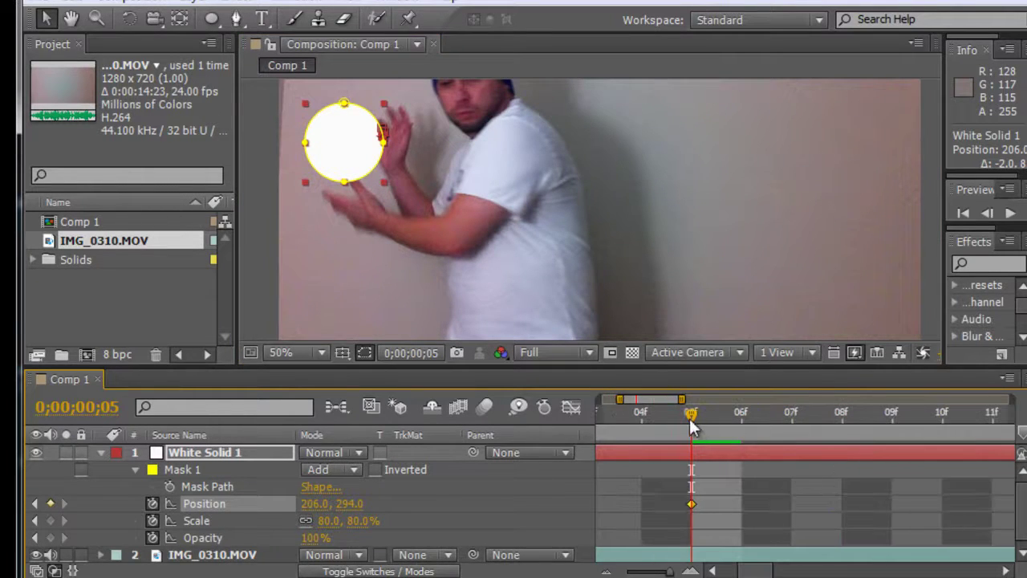
{"action": "left_click", "coordinate": [724, 416]}
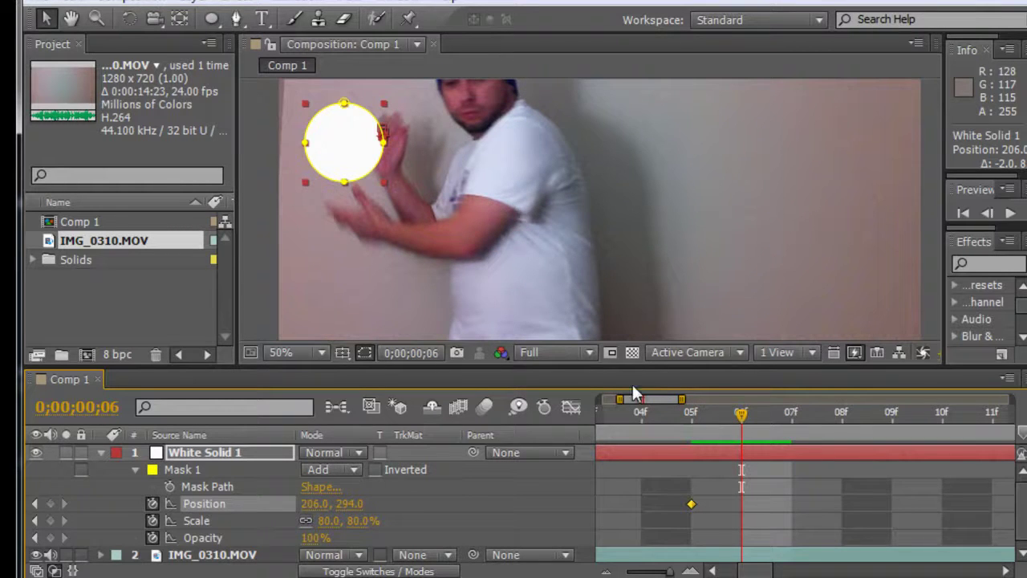
{"action": "left_click_drag", "start_coordinate": [360, 161], "coordinate": [361, 181]}
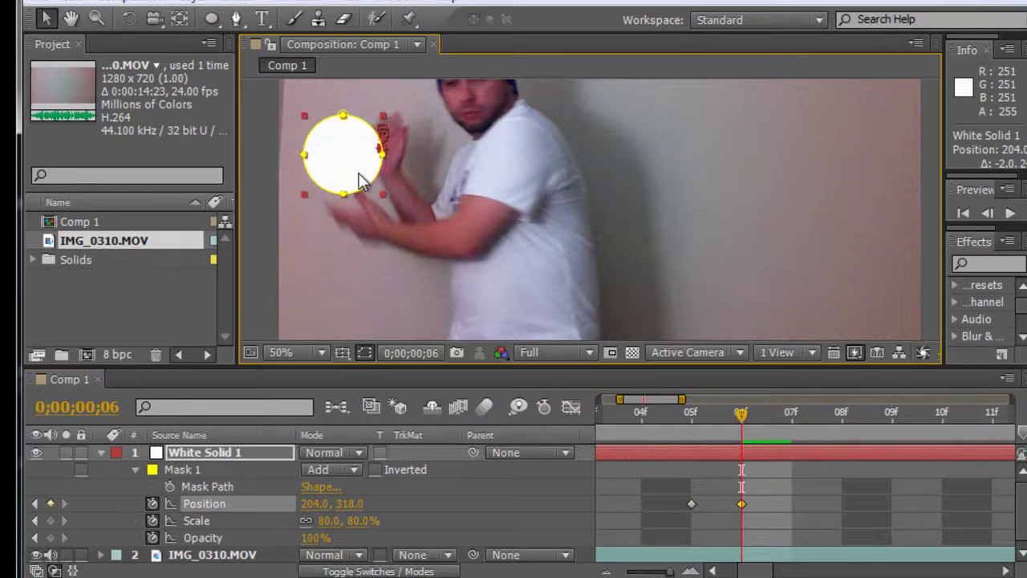
Keyframe the circle down with the hands through frames 7–10, ending at 196, 454
{"action": "left_click_drag", "start_coordinate": [749, 410], "coordinate": [789, 411]}
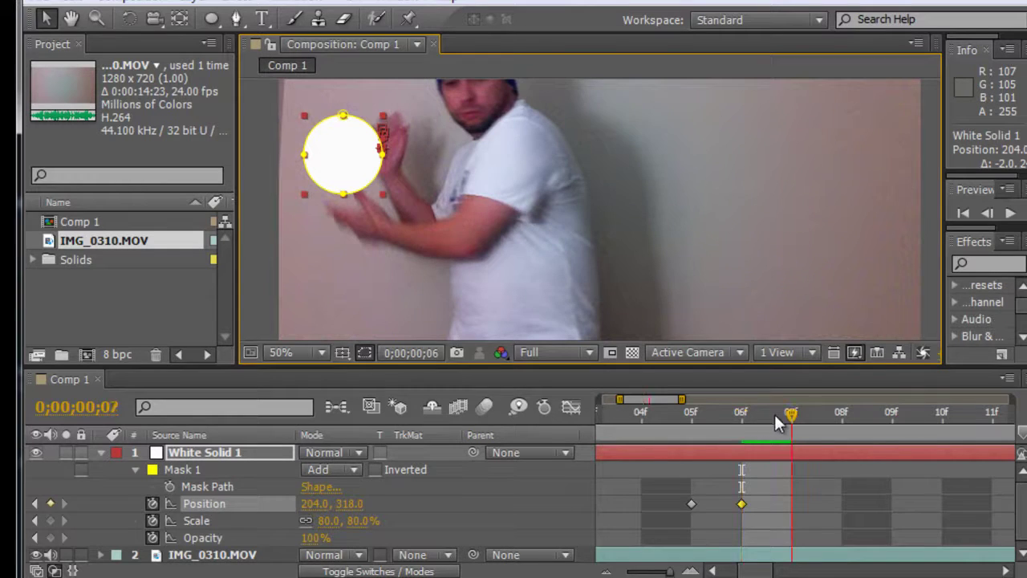
{"action": "left_click_drag", "start_coordinate": [360, 173], "coordinate": [357, 190]}
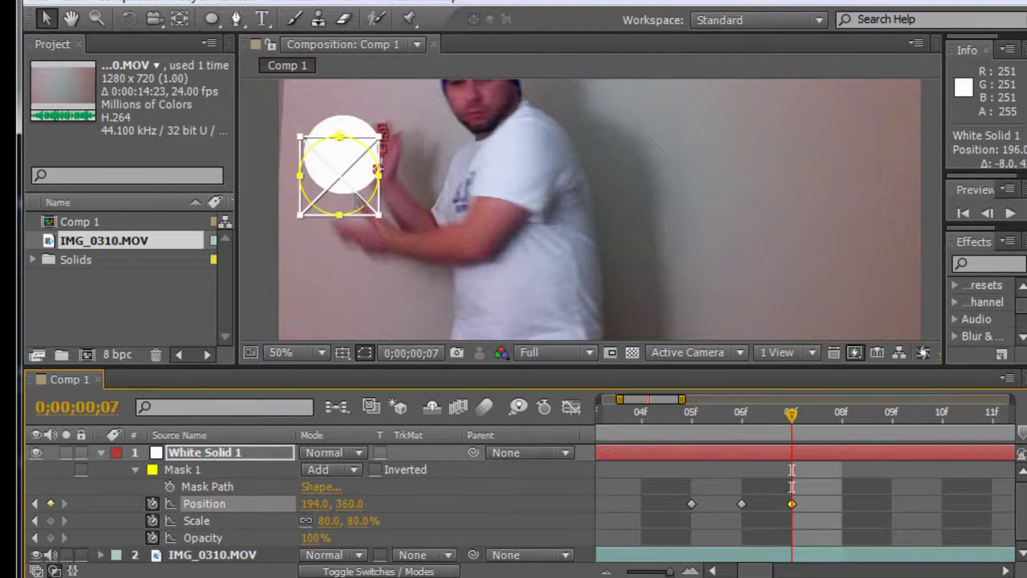
{"action": "left_click", "coordinate": [841, 411]}
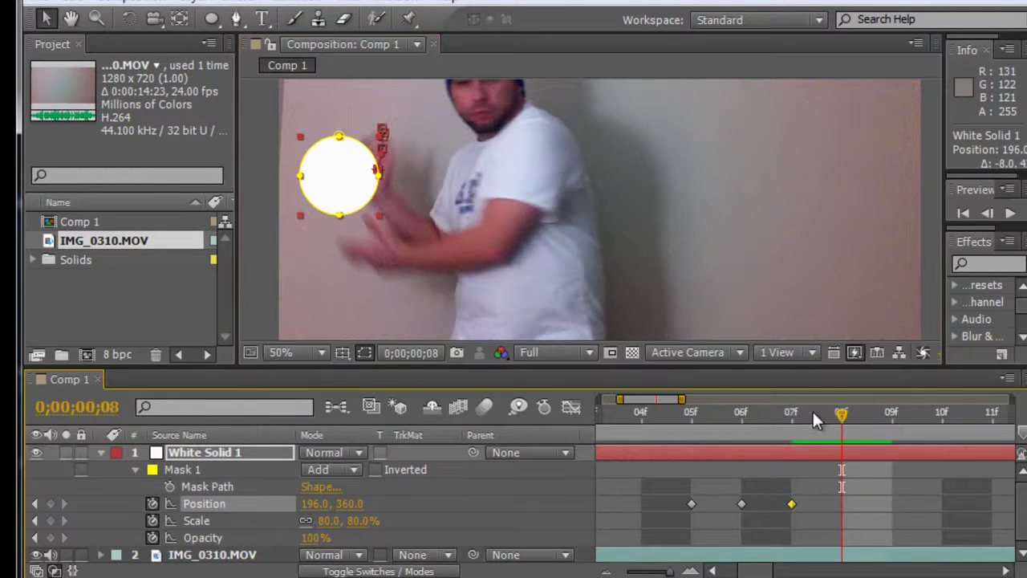
{"action": "left_click_drag", "start_coordinate": [352, 195], "coordinate": [353, 216]}
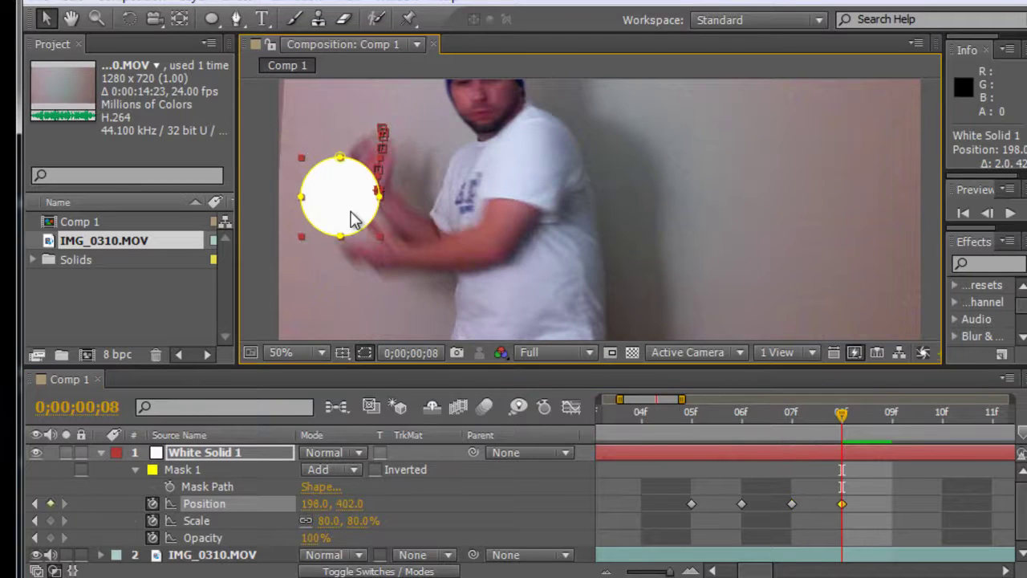
{"action": "left_click", "coordinate": [872, 415]}
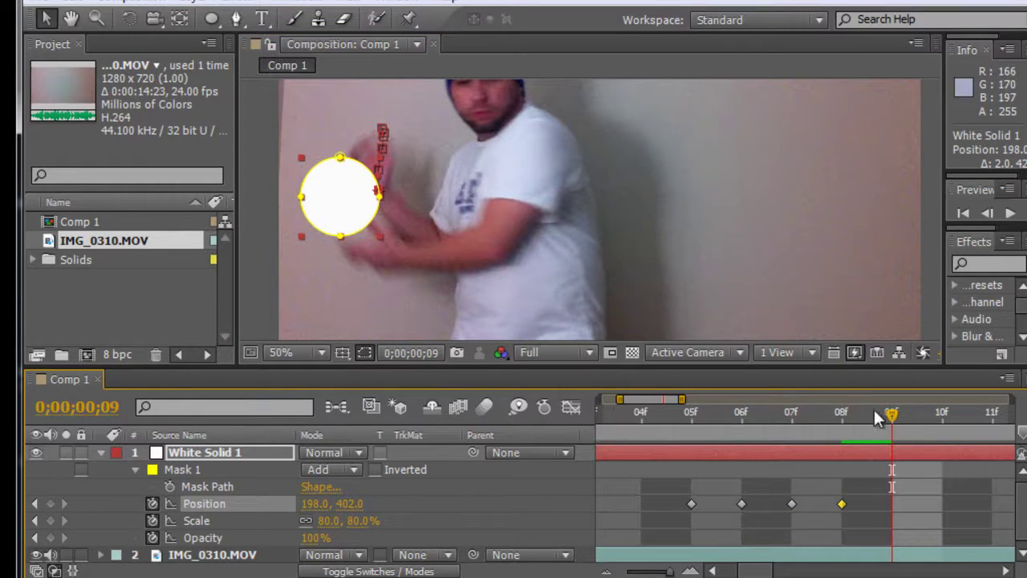
{"action": "left_click", "coordinate": [920, 405]}
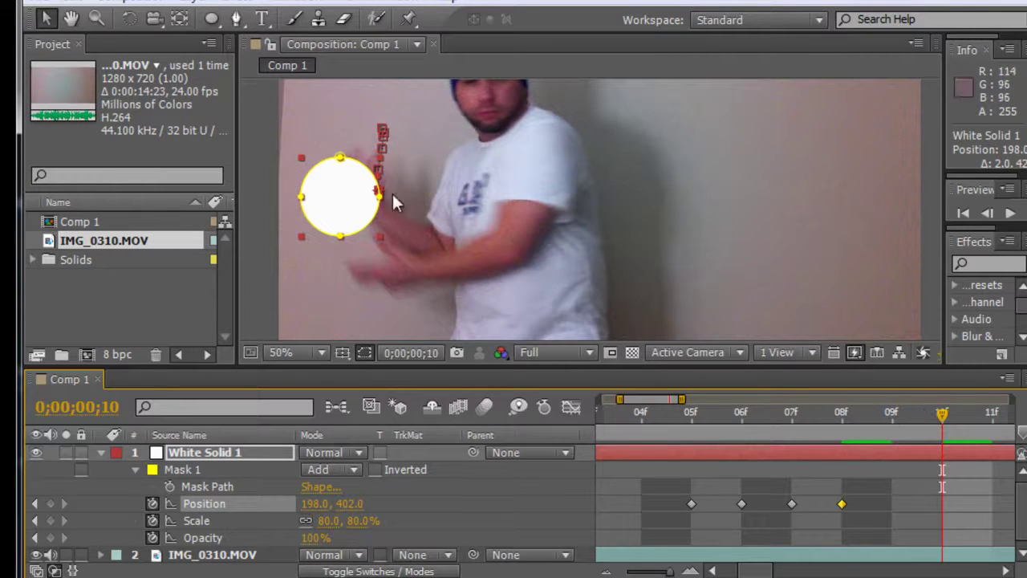
{"action": "left_click_drag", "start_coordinate": [356, 207], "coordinate": [354, 235]}
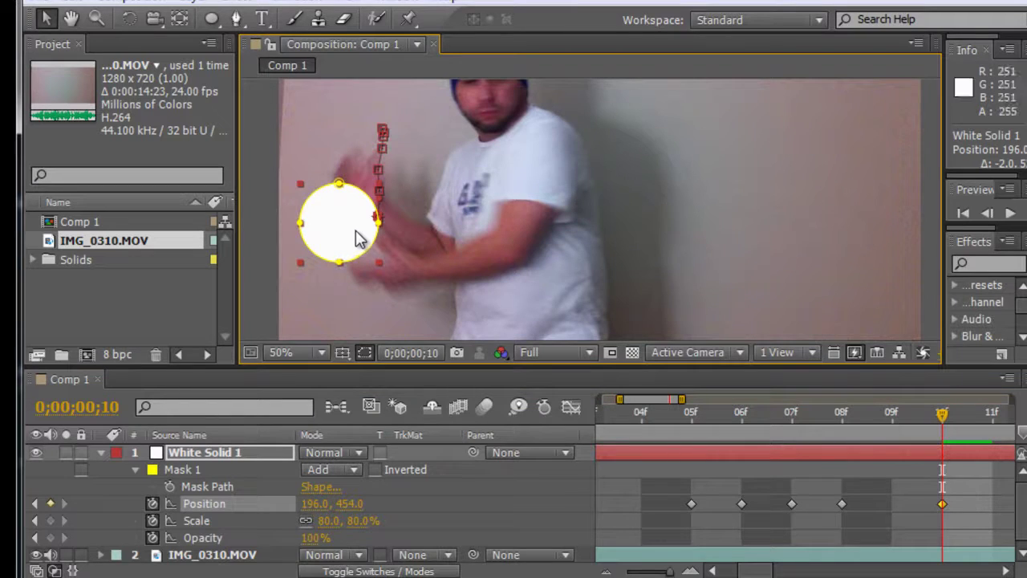
Scroll the timeline right to show the later frames
{"action": "left_click", "coordinate": [1004, 571]}
{"action": "left_click", "coordinate": [1004, 570]}
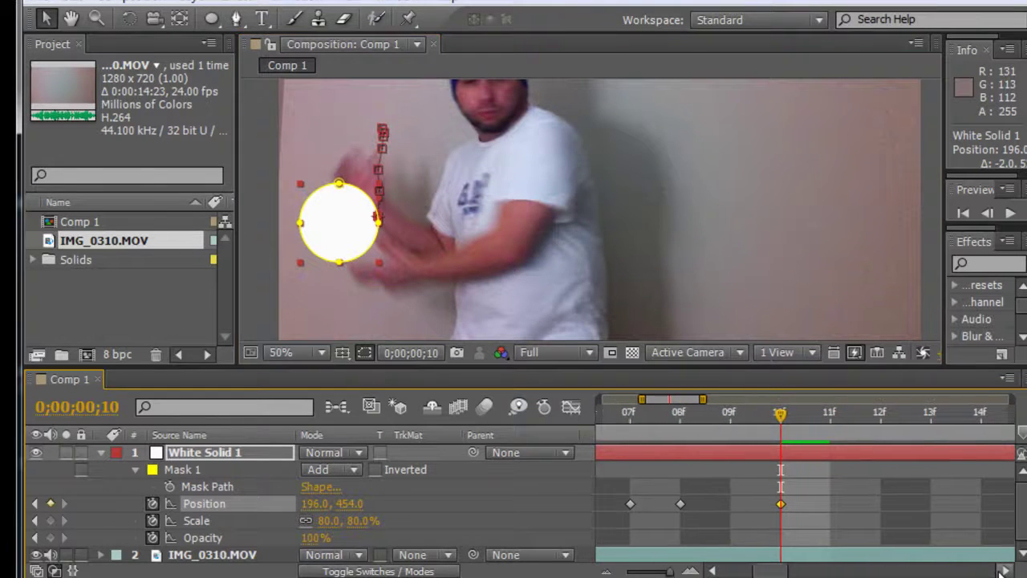
{"action": "left_click", "coordinate": [1005, 571]}
{"action": "left_click", "coordinate": [1005, 571]}
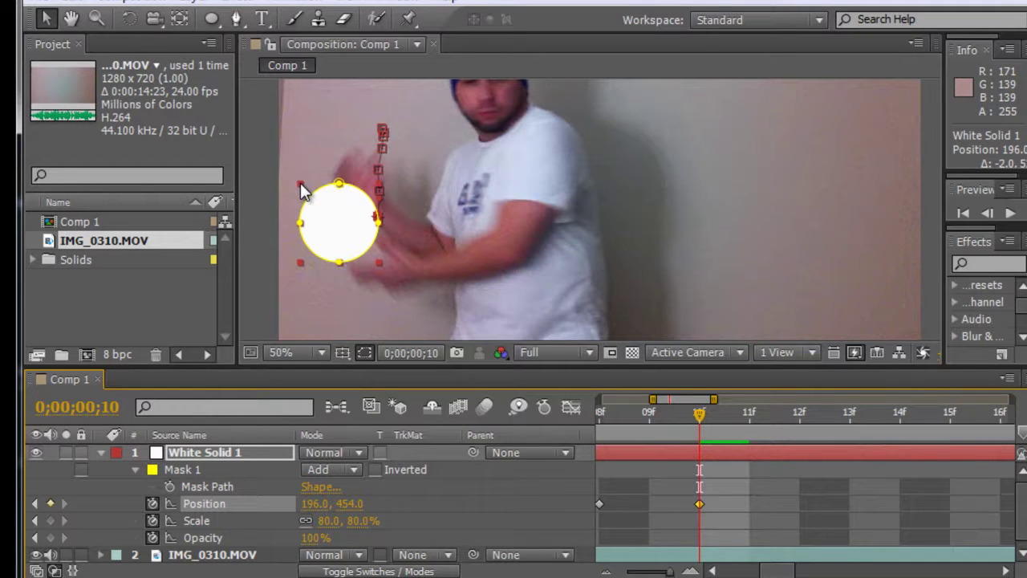
Scale the circle to 50% at frame 10 and keyframe it on the hands through frame 13
{"action": "left_click_drag", "start_coordinate": [301, 190], "coordinate": [317, 203]}
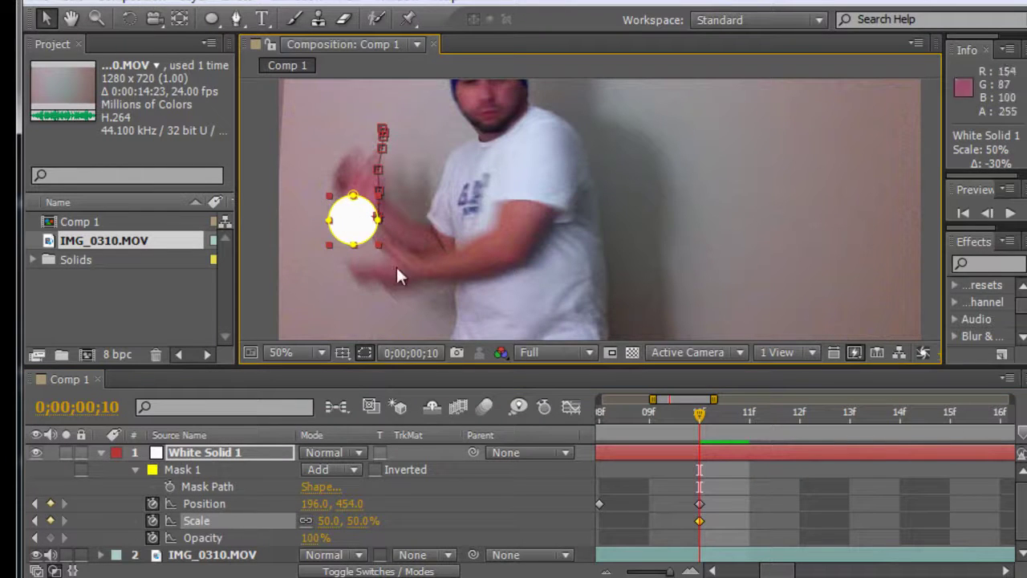
{"action": "left_click_drag", "start_coordinate": [357, 231], "coordinate": [359, 238]}
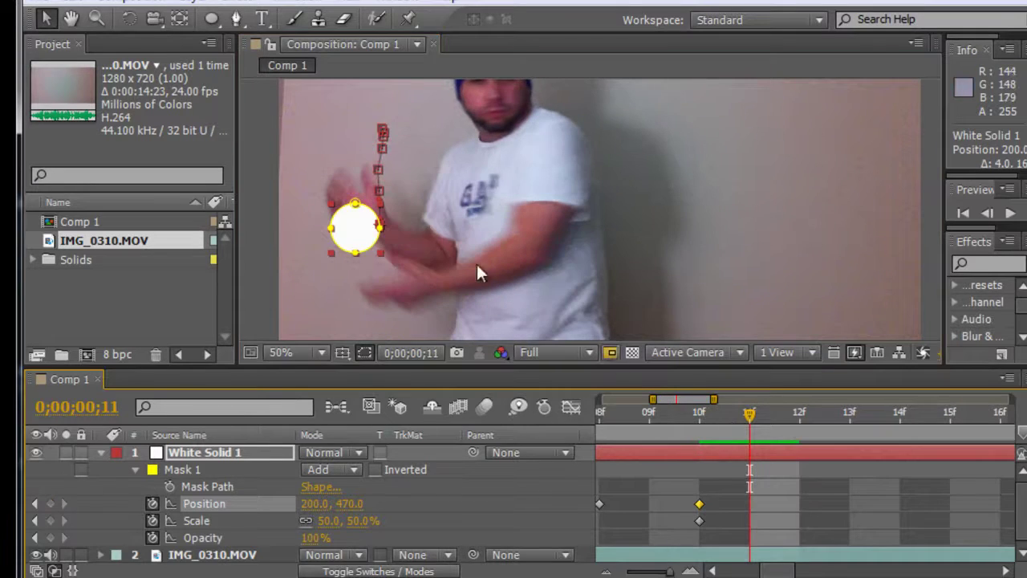
{"action": "left_click_drag", "start_coordinate": [371, 241], "coordinate": [379, 261]}
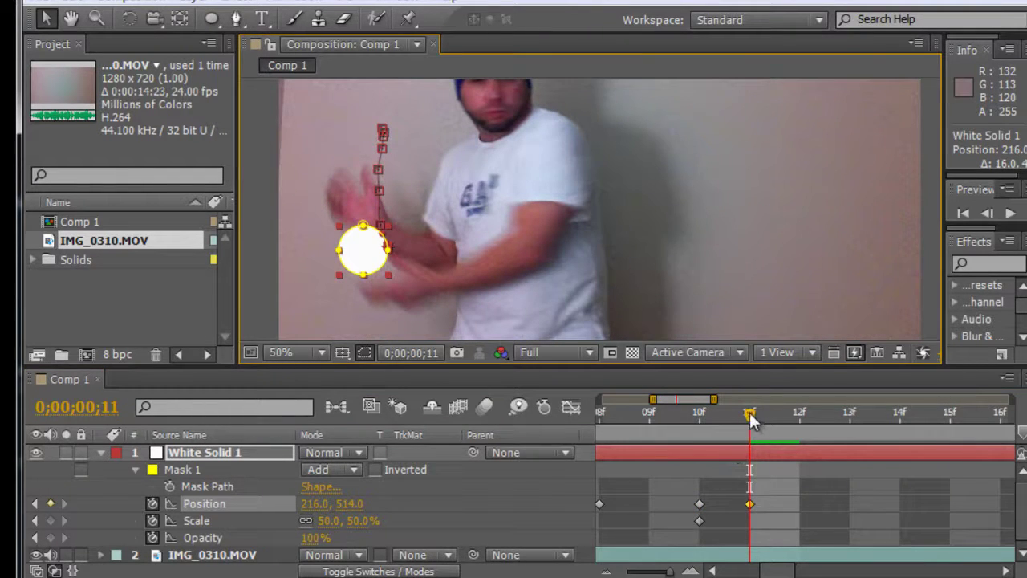
{"action": "left_click", "coordinate": [780, 411]}
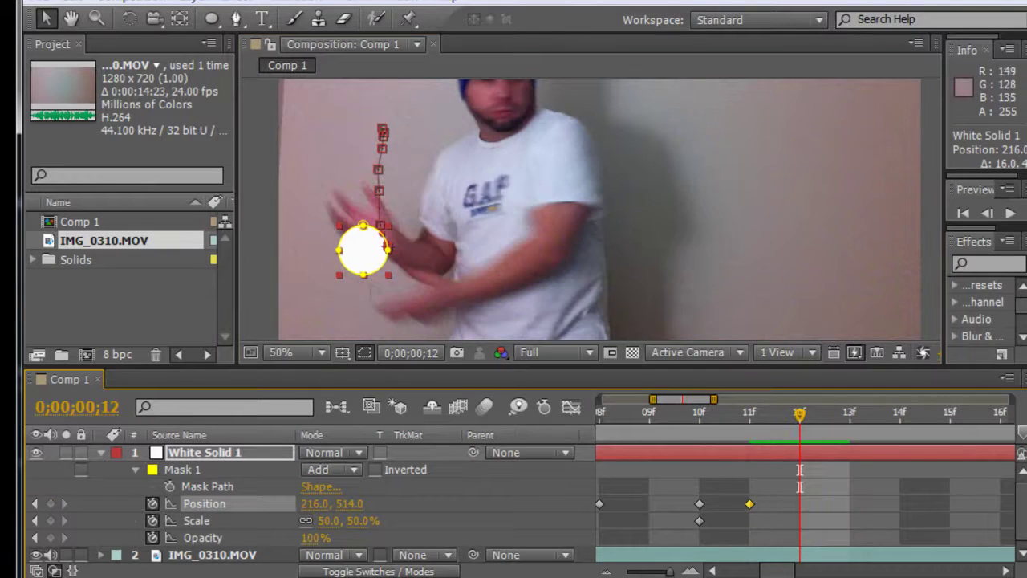
{"action": "left_click_drag", "start_coordinate": [378, 269], "coordinate": [392, 283]}
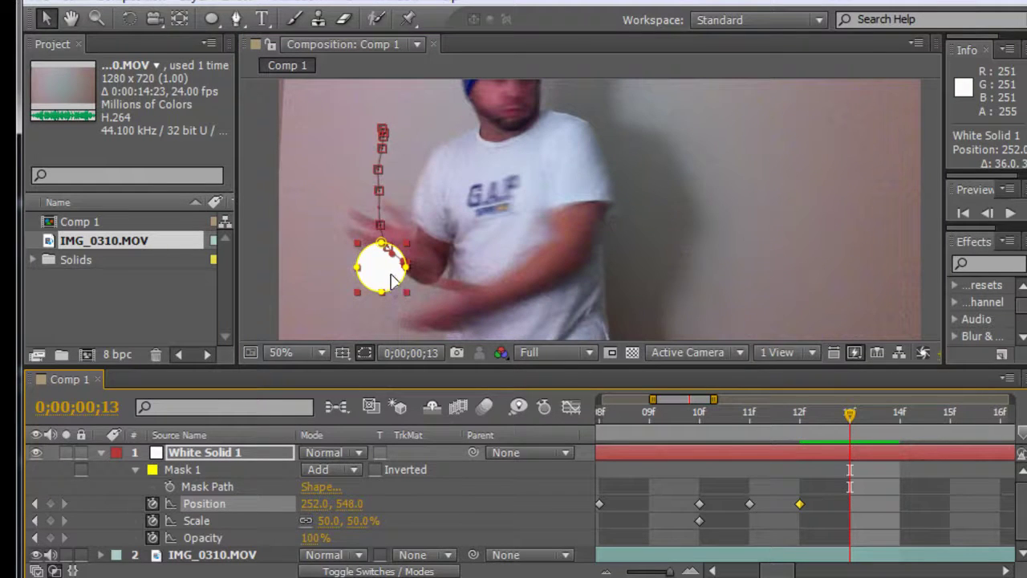
{"action": "left_click_drag", "start_coordinate": [391, 280], "coordinate": [410, 290]}
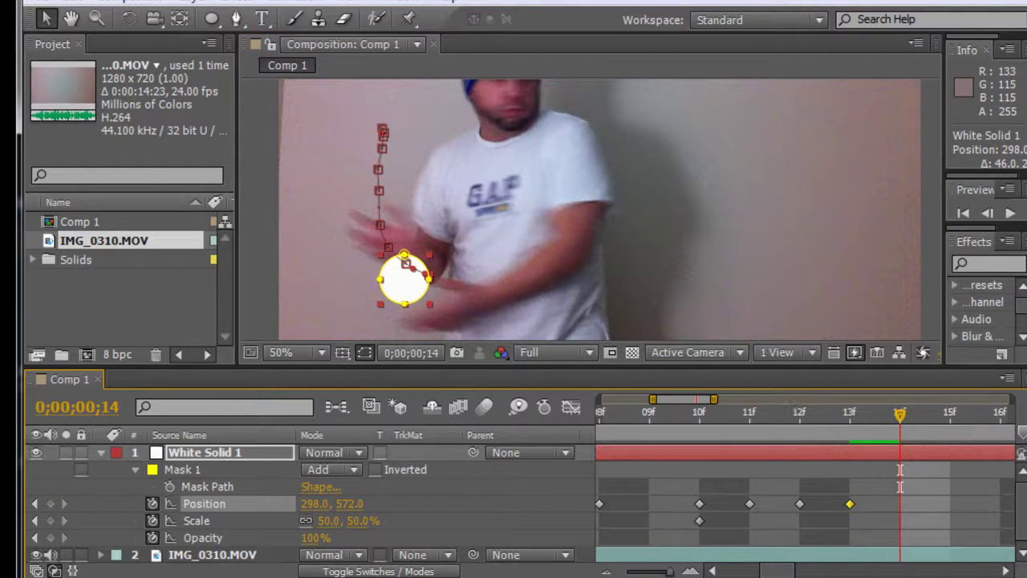
Keyframe the circle moving right with the hands at frames 15 and 16, reaching 474, 568
{"action": "left_click", "coordinate": [1008, 570]}
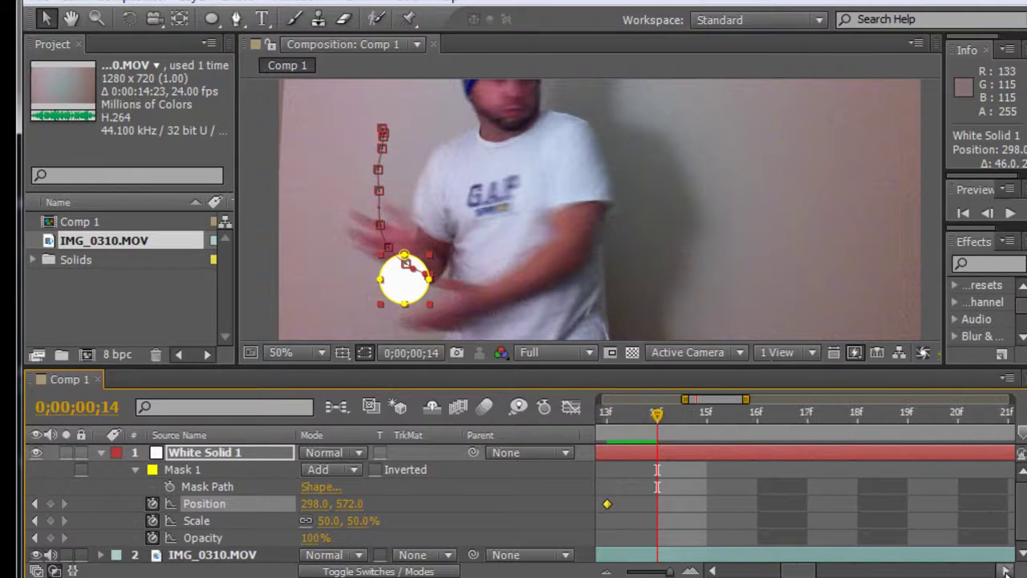
{"action": "left_click", "coordinate": [684, 415]}
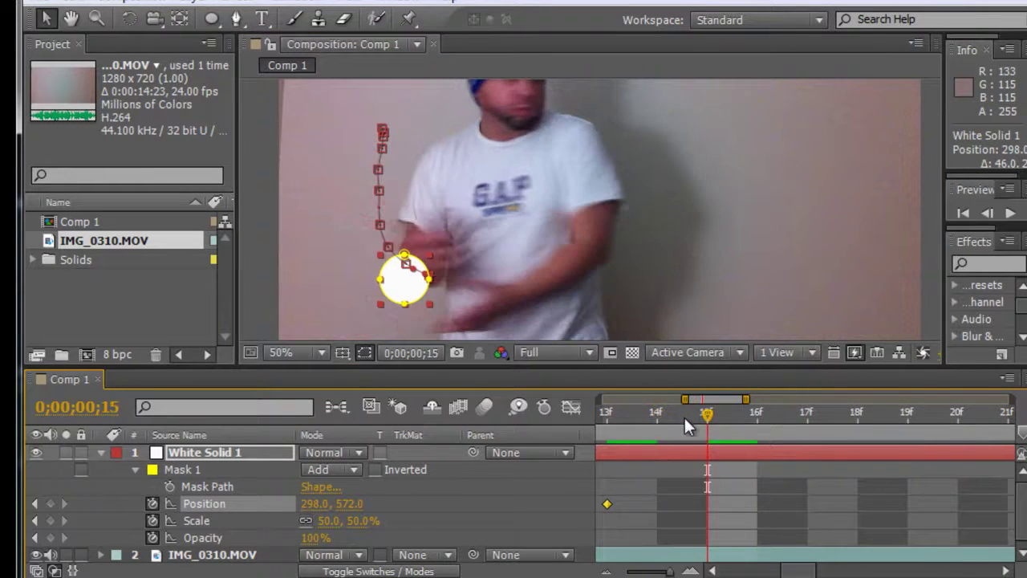
{"action": "left_click_drag", "start_coordinate": [415, 293], "coordinate": [446, 295]}
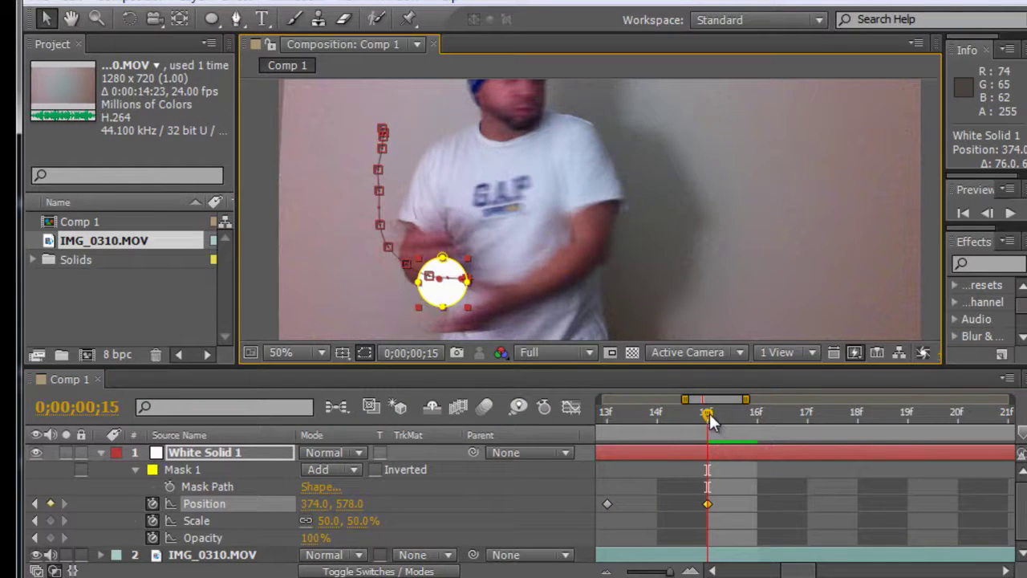
{"action": "left_click", "coordinate": [736, 411]}
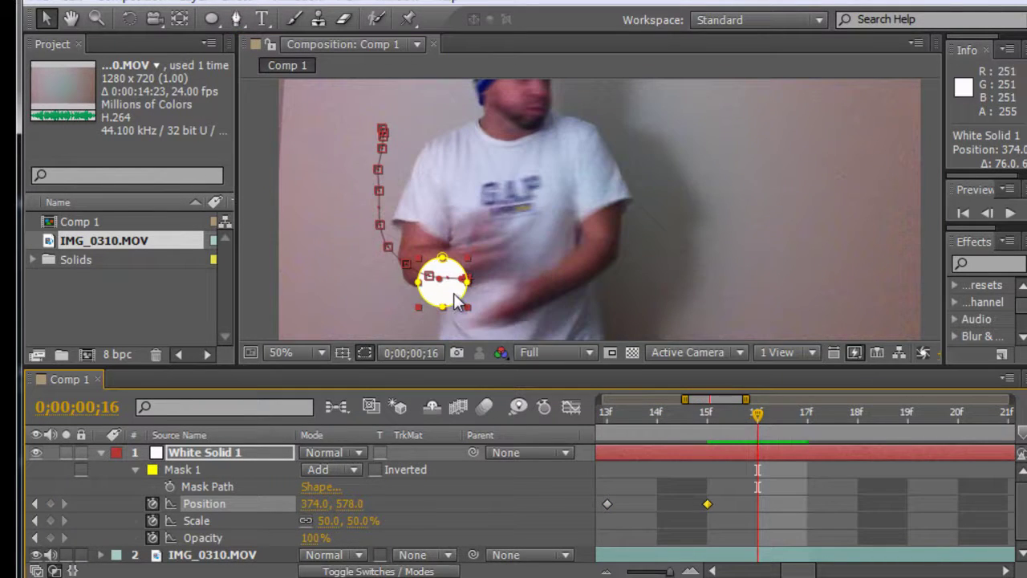
{"action": "left_click_drag", "start_coordinate": [454, 292], "coordinate": [501, 289]}
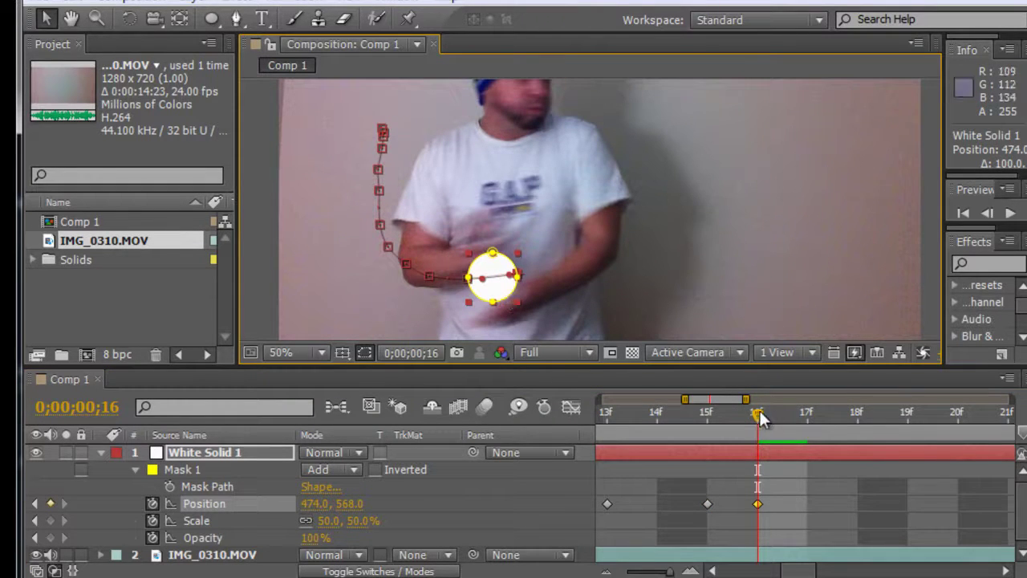
{"action": "left_click", "coordinate": [788, 408]}
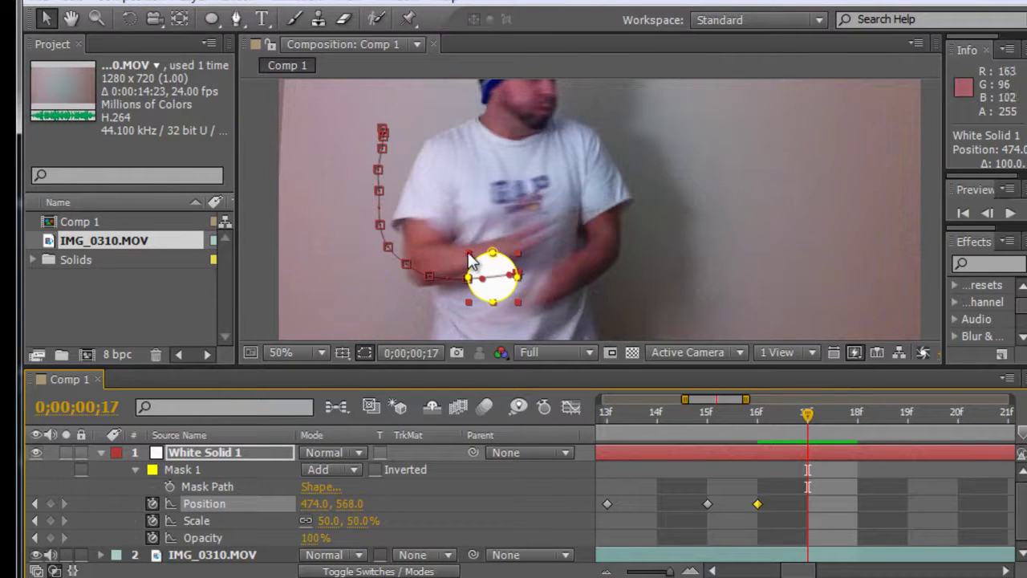
At frame 17, scale the circle to 35%, move it up-right, and undo an accidental tangent adjustment
{"action": "left_click_drag", "start_coordinate": [469, 254], "coordinate": [484, 271]}
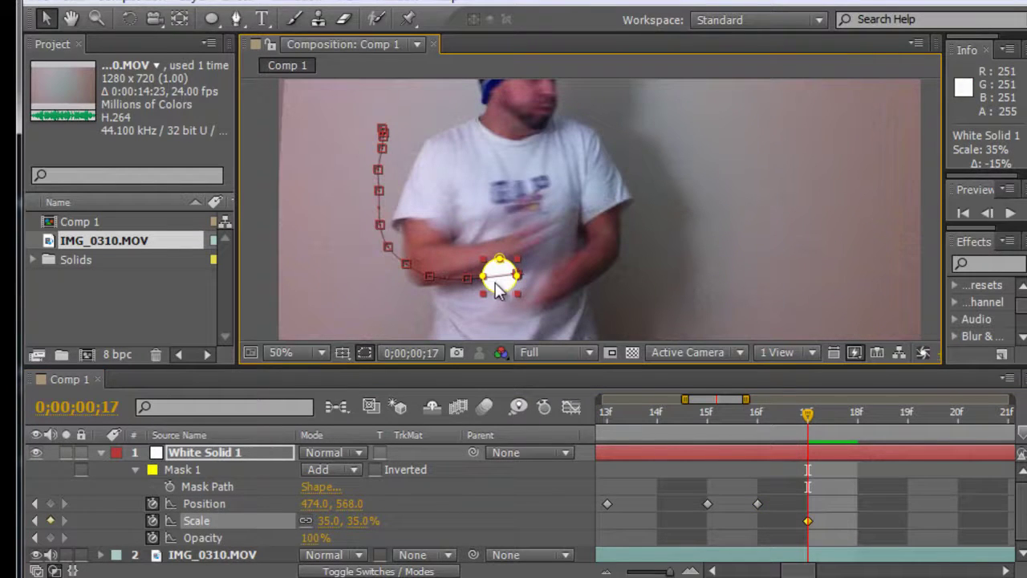
{"action": "left_click_drag", "start_coordinate": [497, 291], "coordinate": [550, 287]}
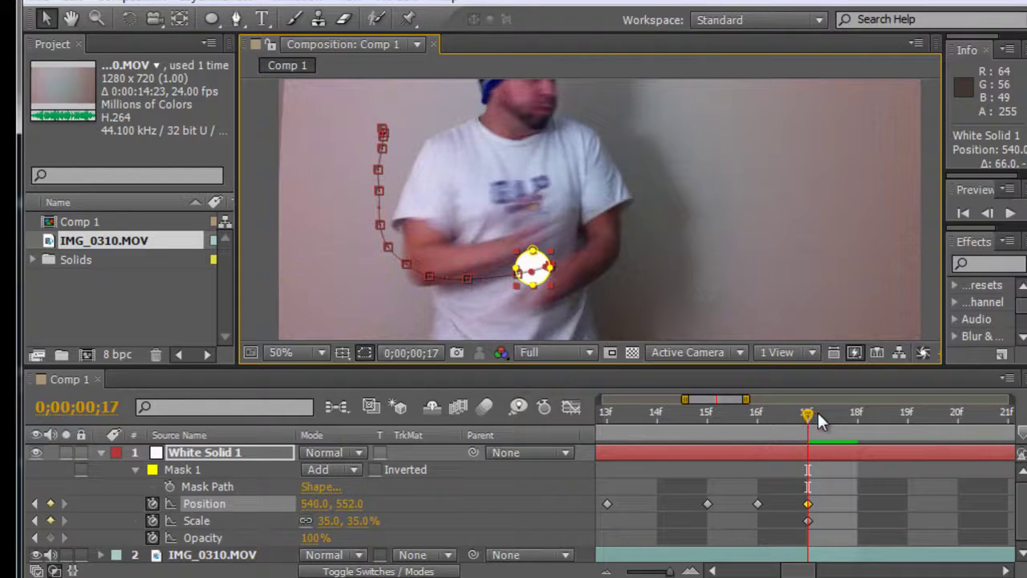
{"action": "left_click_drag", "start_coordinate": [808, 417], "coordinate": [856, 414]}
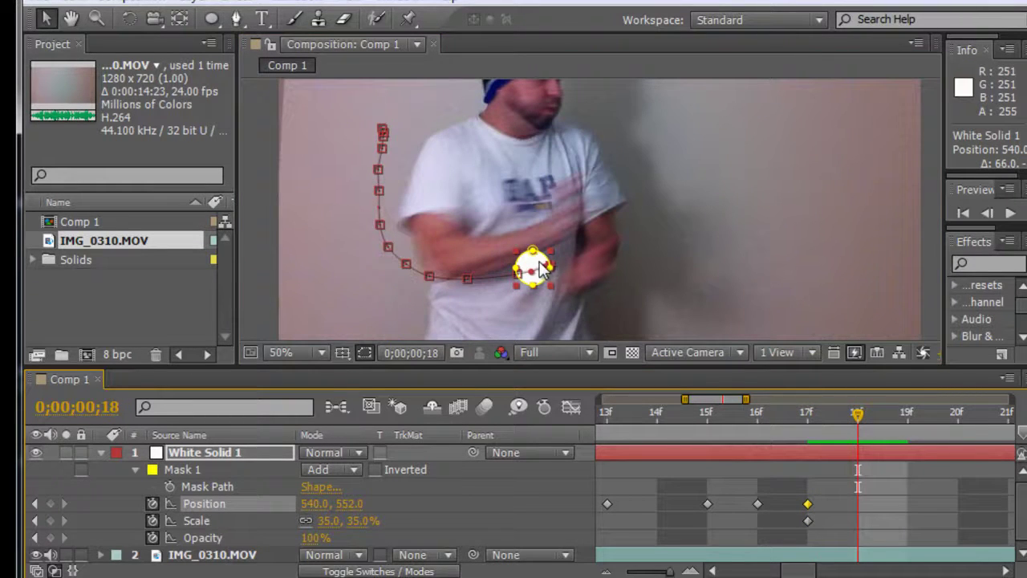
{"action": "left_click", "coordinate": [562, 249]}
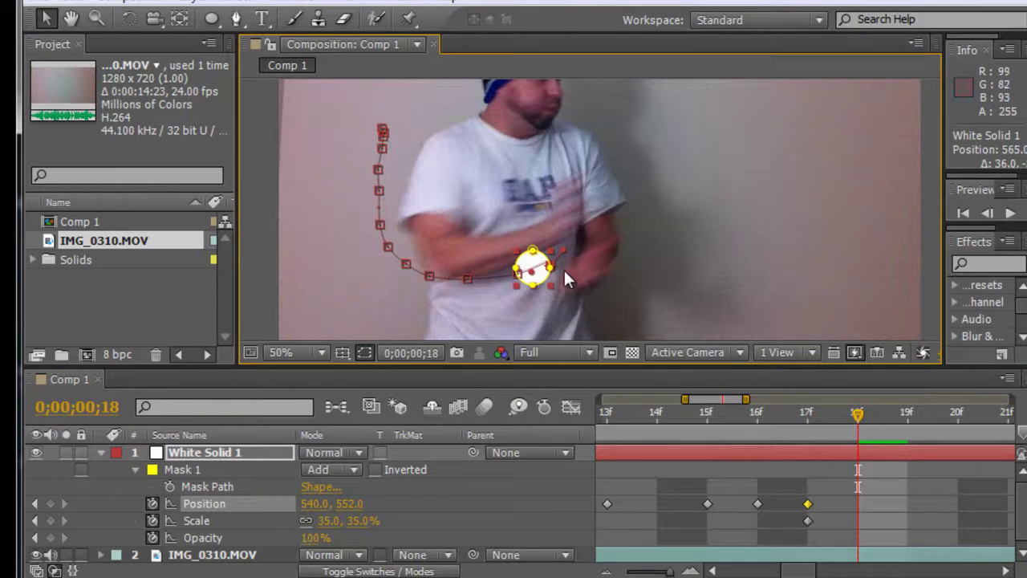
{"action": "key", "text": "ctrl+z"}
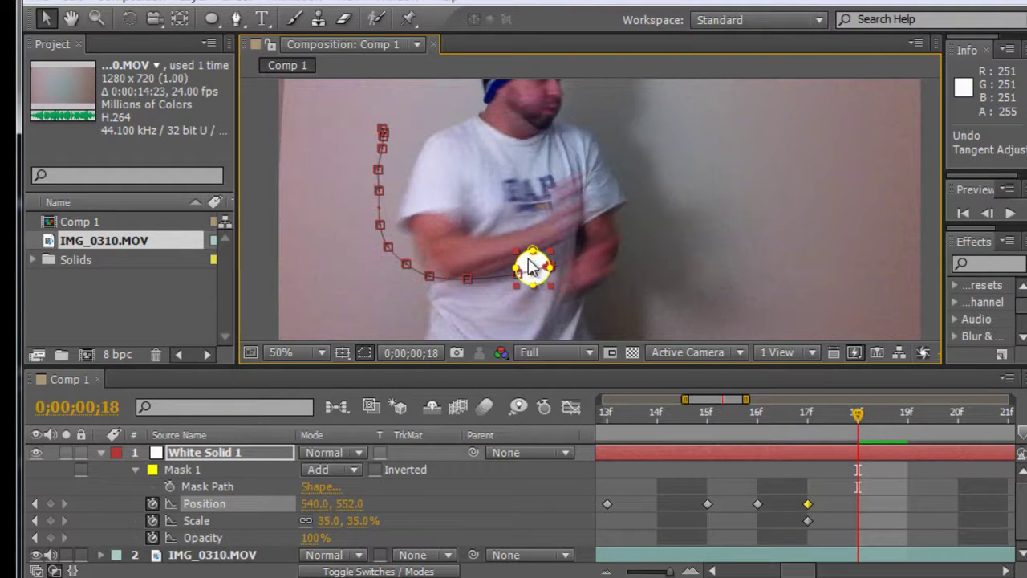
Keyframe the circle up-right with the hands through frame 20, ending at 810, 424
{"action": "left_click_drag", "start_coordinate": [530, 265], "coordinate": [575, 244]}
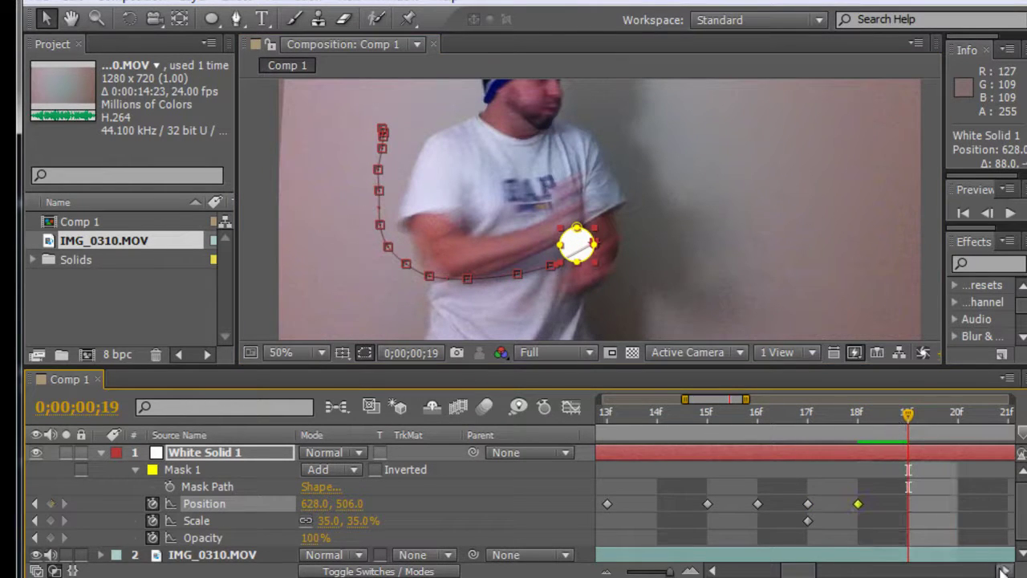
{"action": "left_click", "coordinate": [1006, 571]}
{"action": "left_click", "coordinate": [1006, 570]}
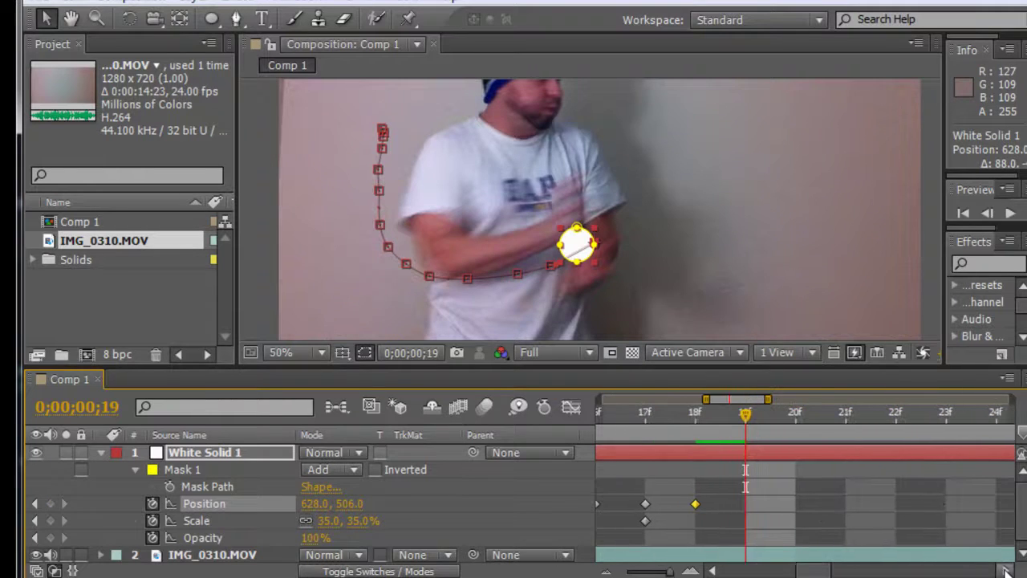
{"action": "left_click", "coordinate": [691, 412]}
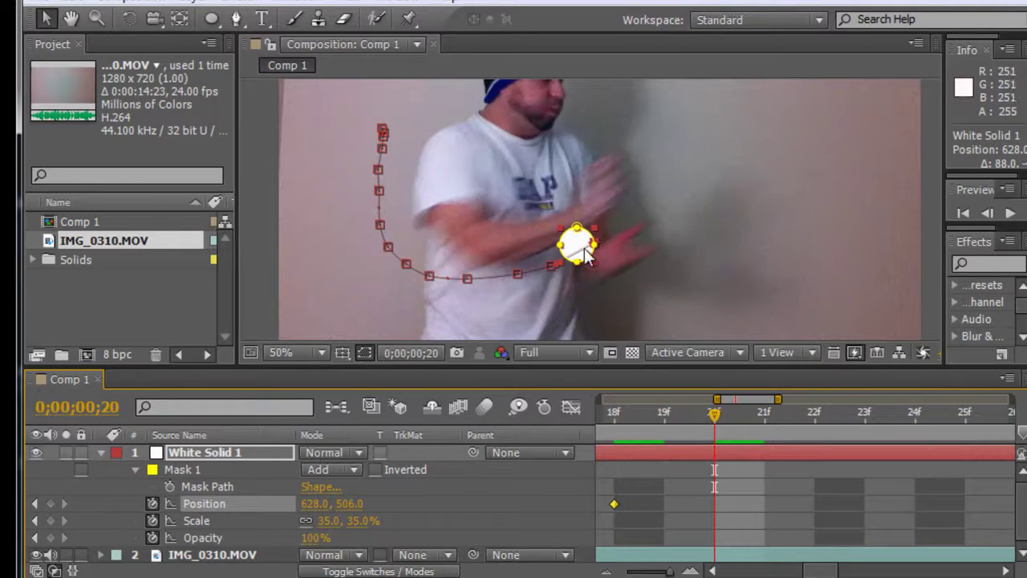
{"action": "mouse_move", "coordinate": [585, 244]}
{"action": "left_mouse_down"}
{"action": "mouse_move", "coordinate": [676, 205]}
{"action": "mouse_move", "coordinate": [654, 195]}
{"action": "left_mouse_up"}
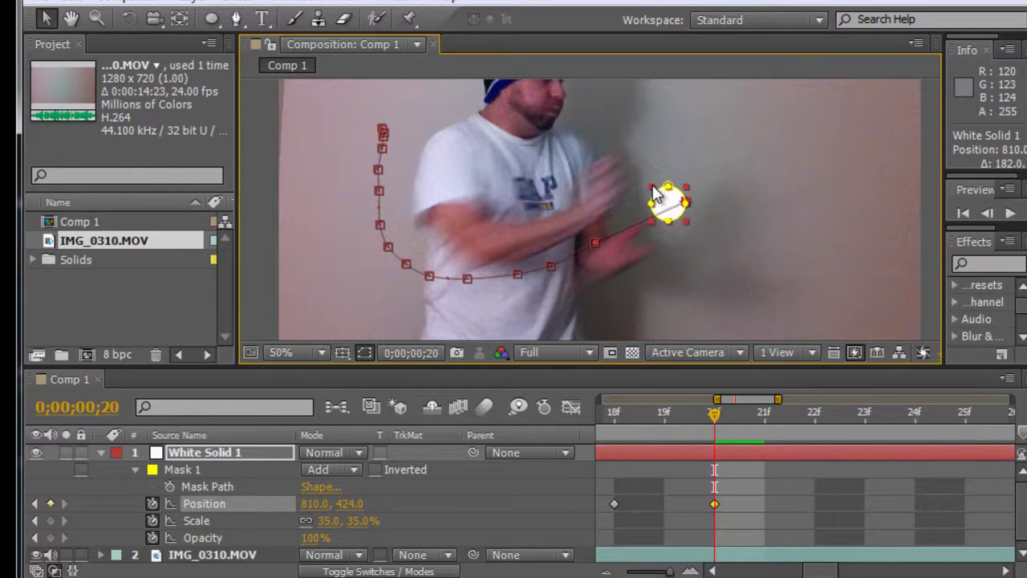
Enlarge the circle to about 101% and keyframe it up-right on the hands at frames 21–22
{"action": "mouse_move", "coordinate": [654, 195]}
{"action": "left_mouse_down"}
{"action": "mouse_move", "coordinate": [611, 166]}
{"action": "mouse_move", "coordinate": [643, 192]}
{"action": "left_mouse_up"}
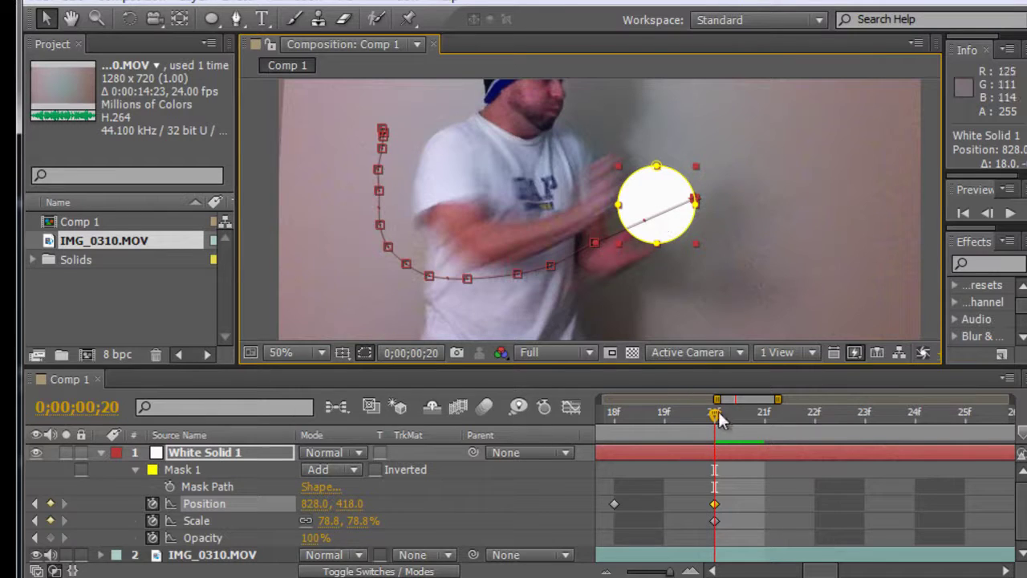
{"action": "left_click_drag", "start_coordinate": [717, 412], "coordinate": [743, 411]}
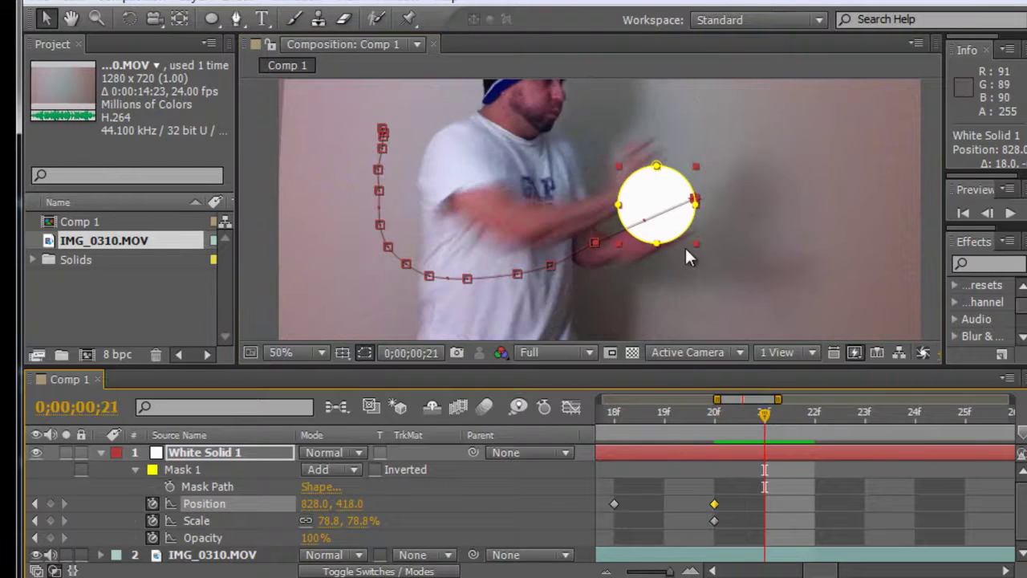
{"action": "left_click_drag", "start_coordinate": [676, 191], "coordinate": [696, 177]}
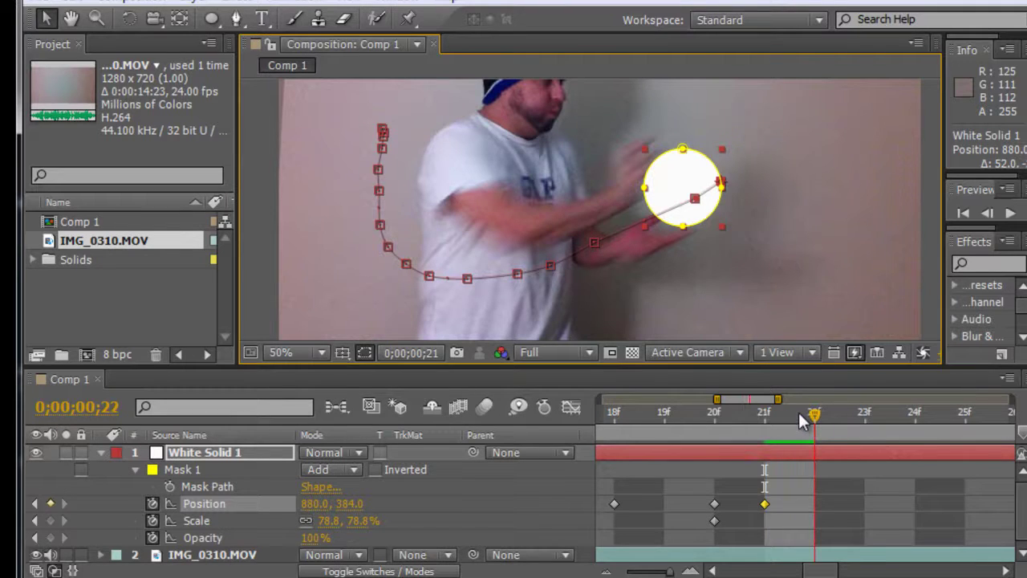
{"action": "left_click_drag", "start_coordinate": [699, 193], "coordinate": [750, 170]}
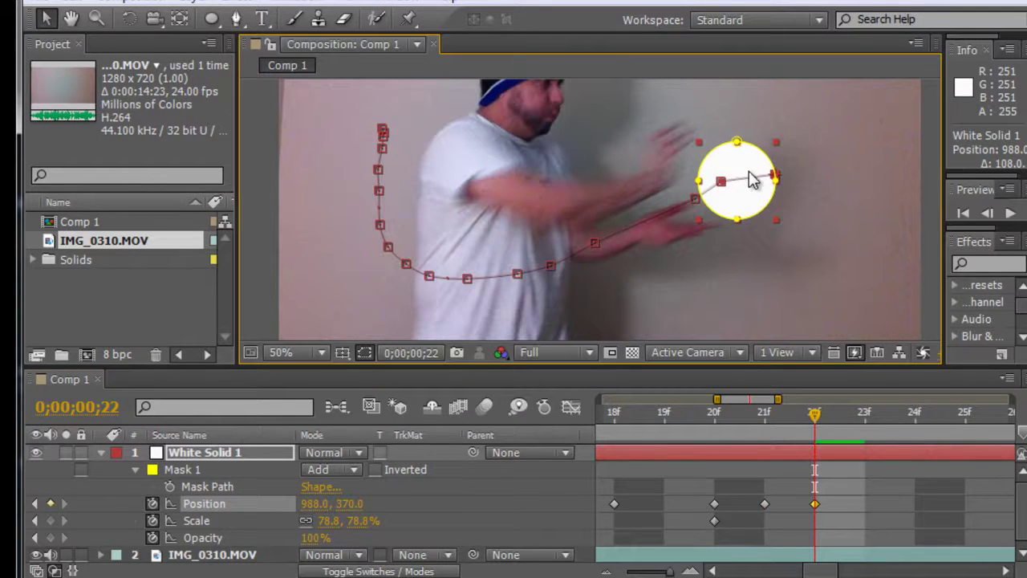
{"action": "left_click", "coordinate": [698, 137]}
{"action": "left_click", "coordinate": [697, 157]}
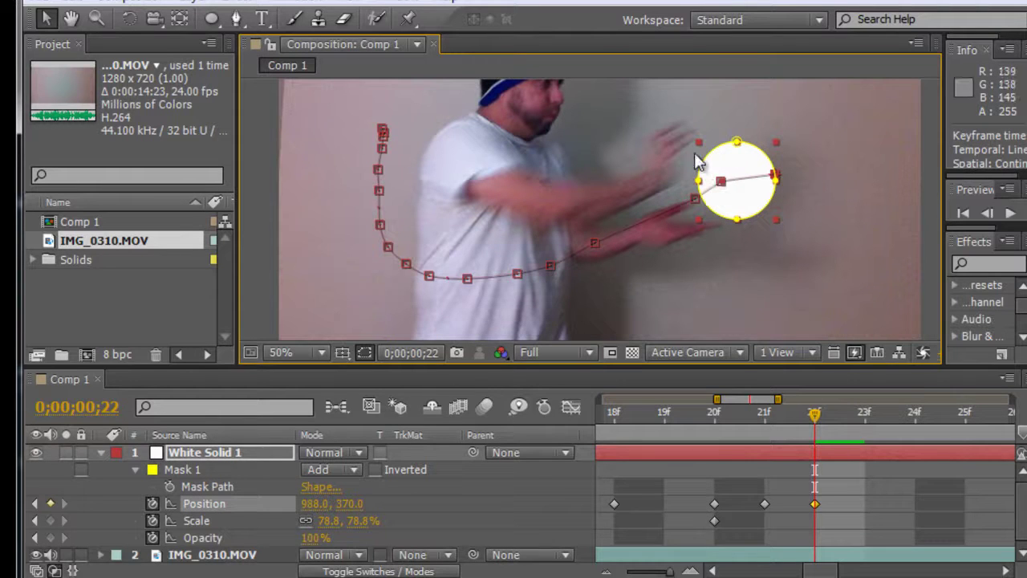
{"action": "left_click_drag", "start_coordinate": [700, 149], "coordinate": [672, 141]}
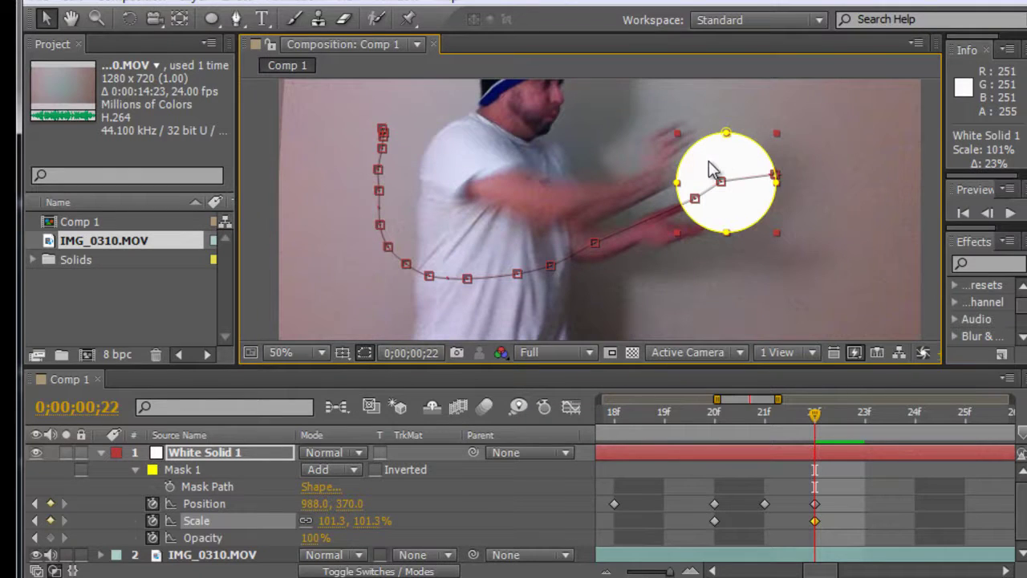
{"action": "left_click_drag", "start_coordinate": [709, 167], "coordinate": [709, 161]}
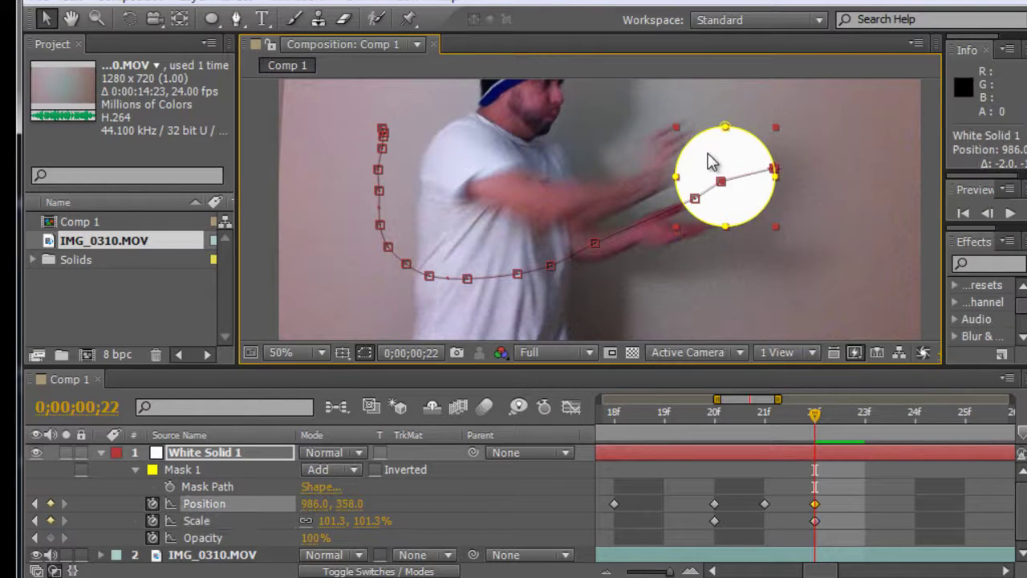
Keyframe the circle following the hands at frames 23, 24 and 25
{"action": "left_click_drag", "start_coordinate": [814, 419], "coordinate": [857, 421]}
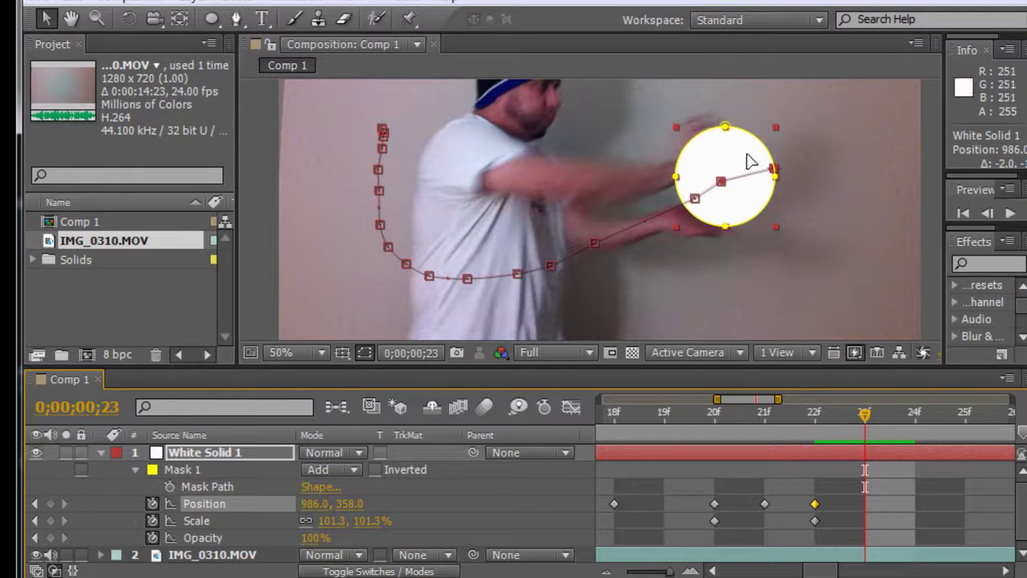
{"action": "left_click_drag", "start_coordinate": [747, 157], "coordinate": [794, 160]}
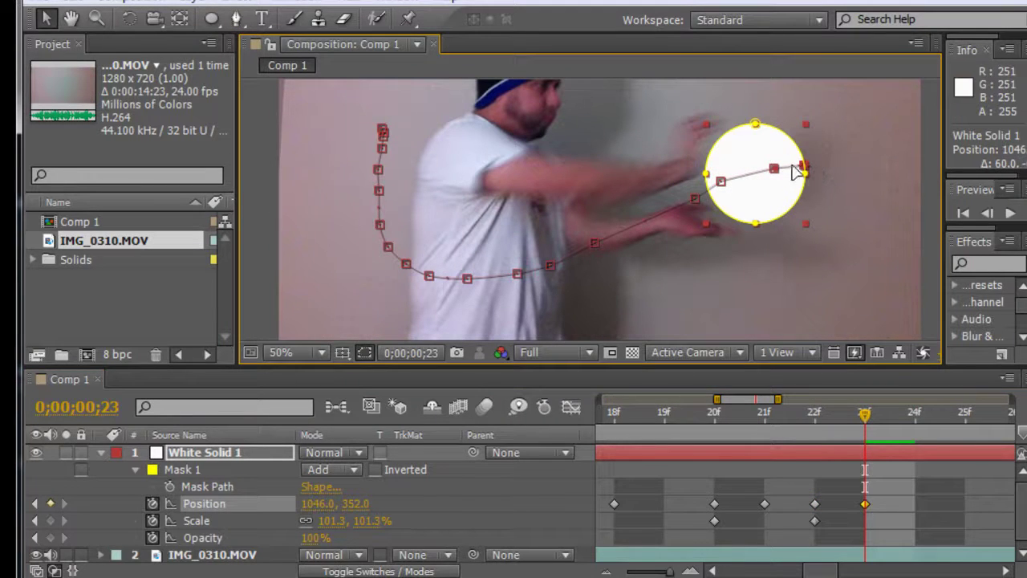
{"action": "left_click_drag", "start_coordinate": [777, 162], "coordinate": [769, 158]}
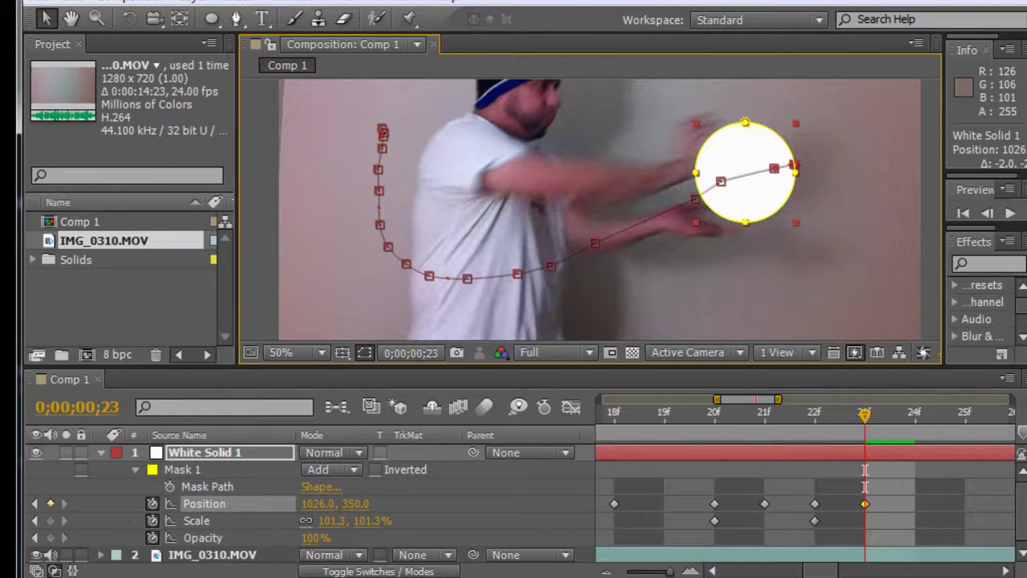
{"action": "left_click", "coordinate": [1003, 569]}
{"action": "left_click", "coordinate": [1003, 569]}
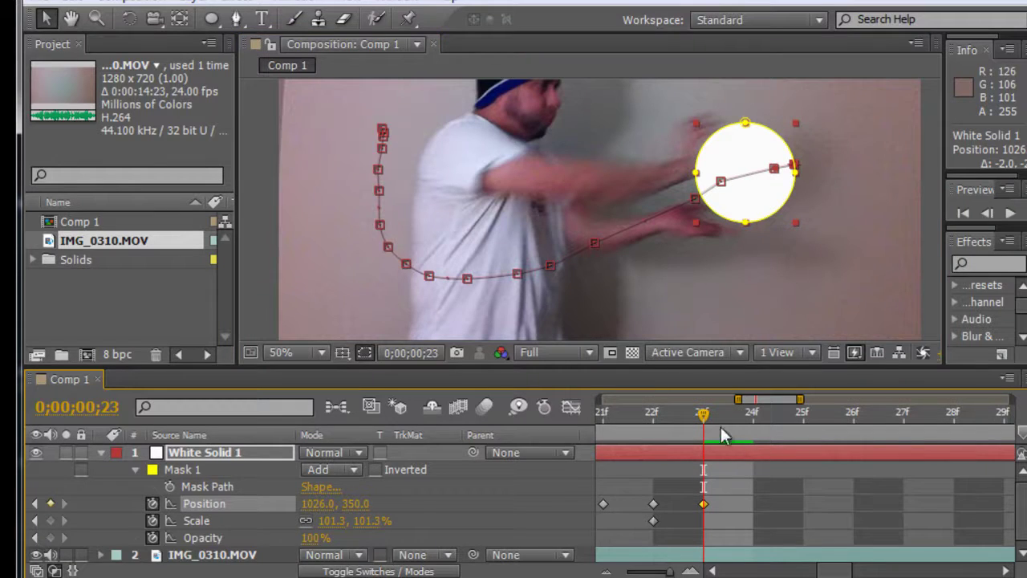
{"action": "left_click", "coordinate": [751, 412]}
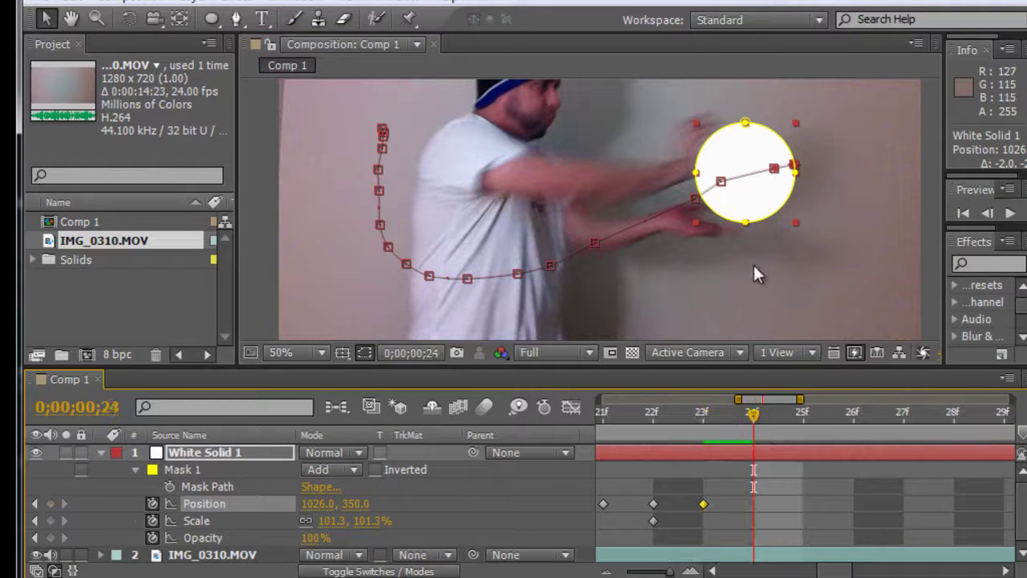
{"action": "left_click_drag", "start_coordinate": [756, 149], "coordinate": [761, 153]}
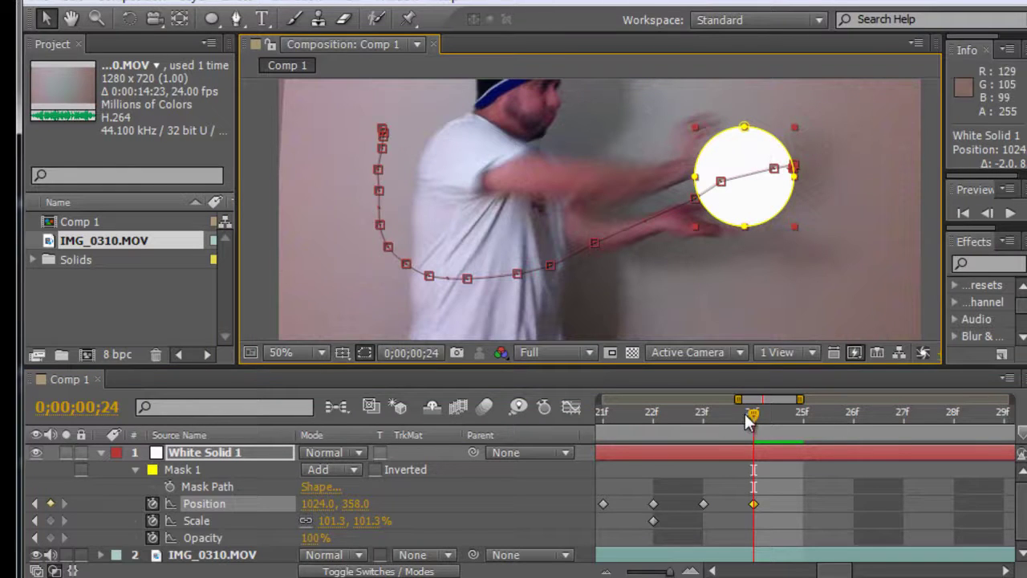
{"action": "left_click", "coordinate": [780, 413]}
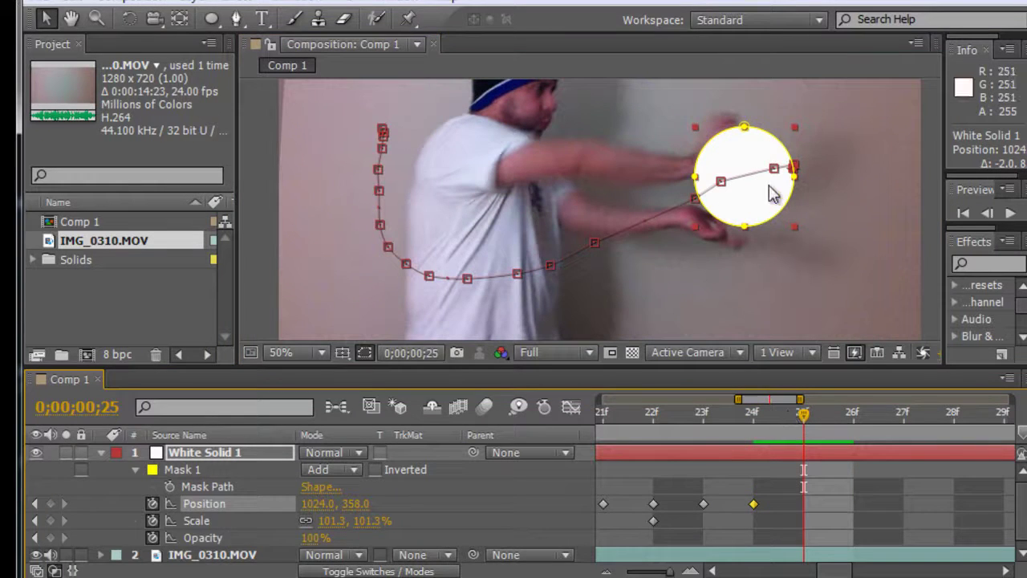
{"action": "left_click_drag", "start_coordinate": [760, 151], "coordinate": [778, 171]}
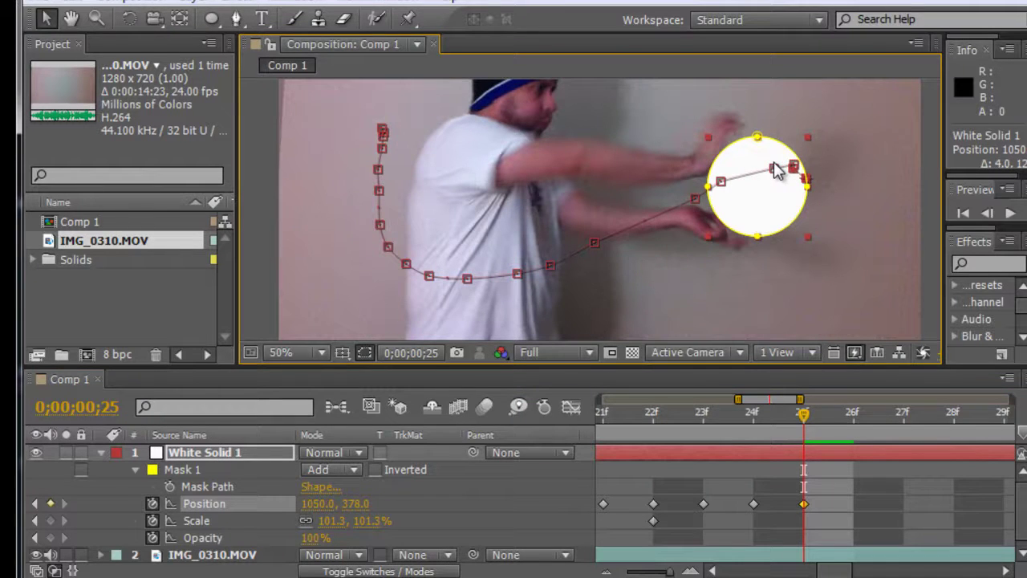
{"action": "left_click_drag", "start_coordinate": [778, 160], "coordinate": [786, 162]}
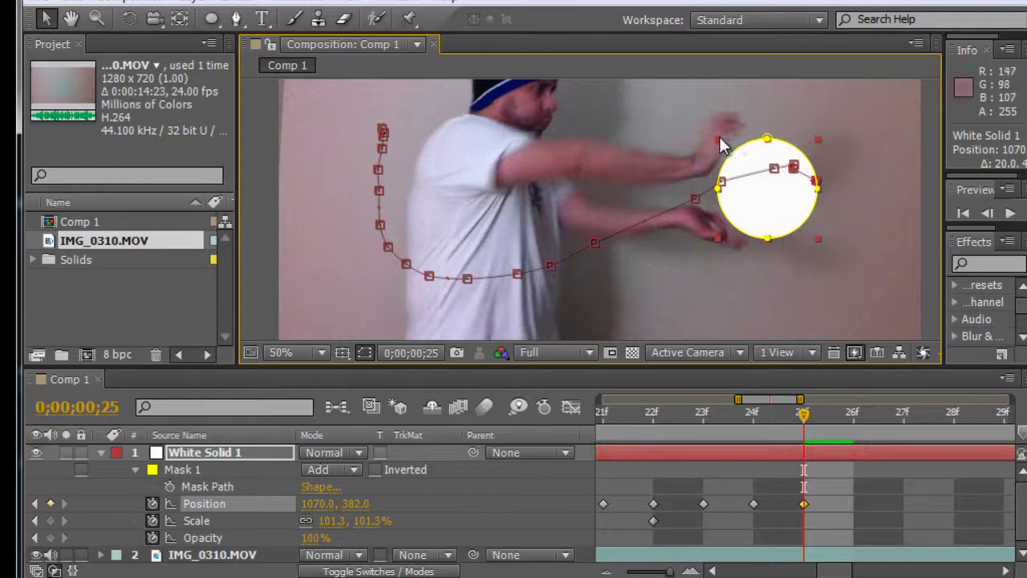
Preview without outlines, grow the circle to 123.1% scale, and move it onto the hands
{"action": "key", "text": "F2"}
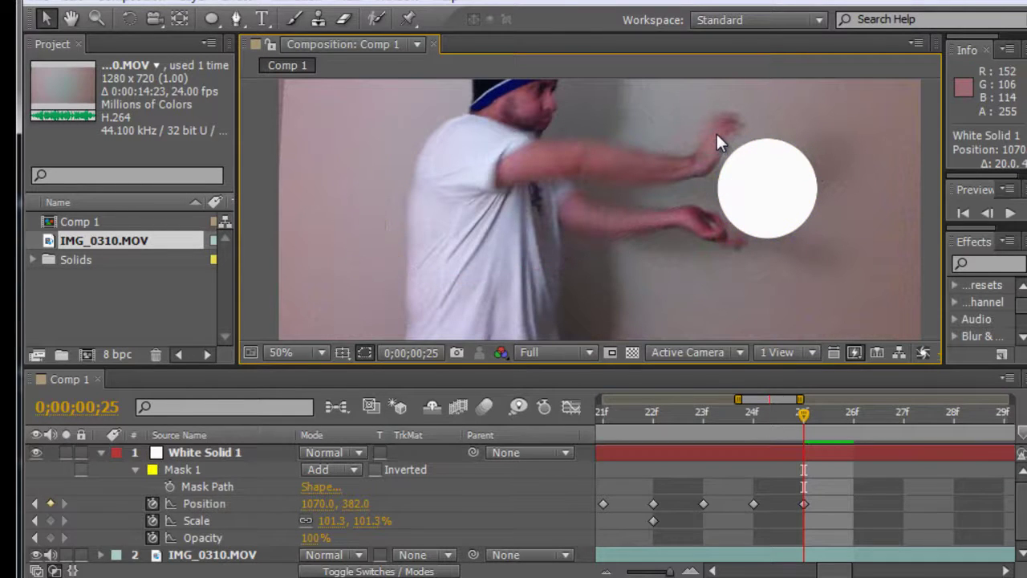
{"action": "left_click", "coordinate": [745, 165]}
{"action": "key", "text": "F2"}
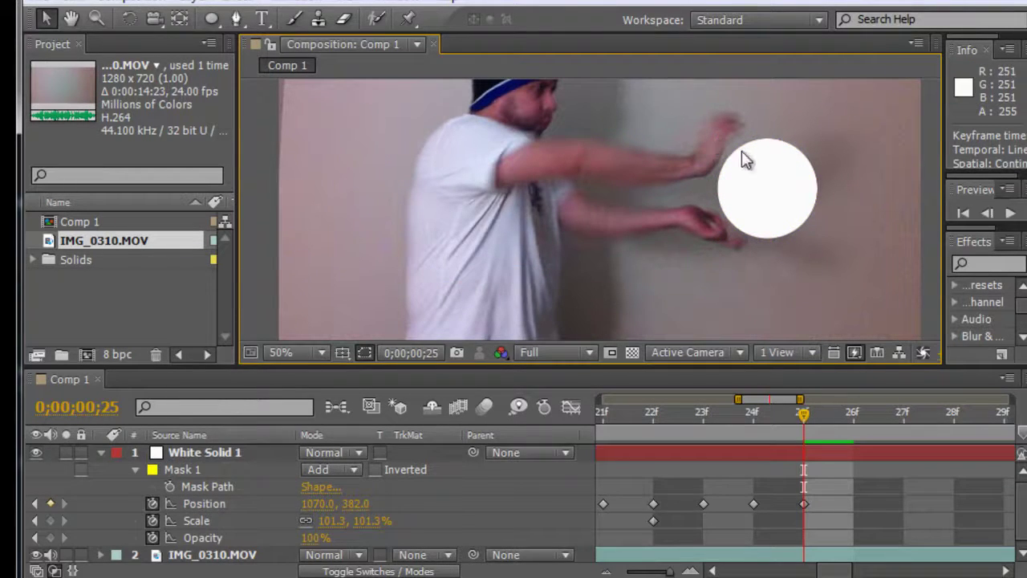
{"action": "left_click", "coordinate": [743, 156]}
{"action": "left_click_drag", "start_coordinate": [718, 138], "coordinate": [696, 130]}
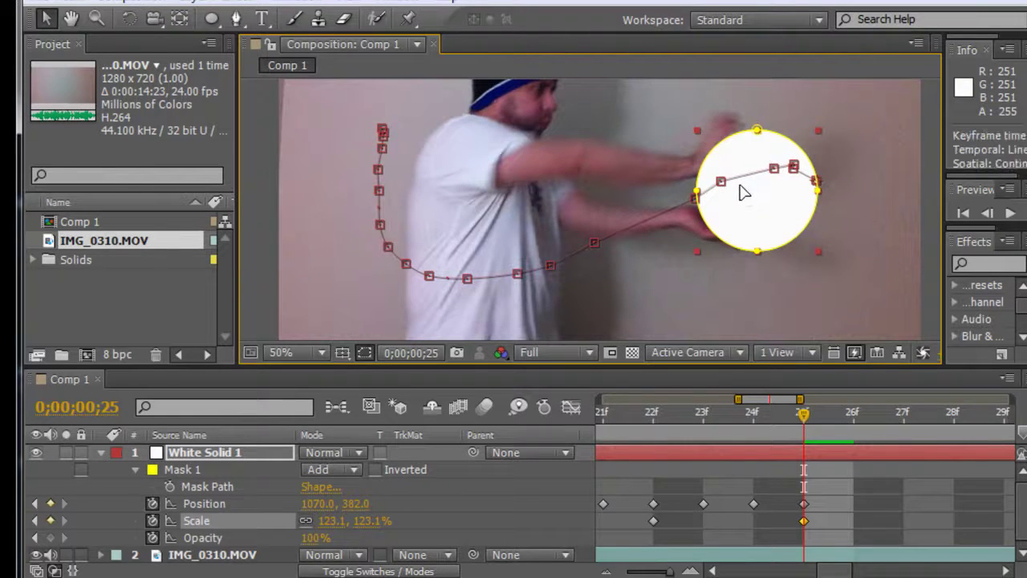
{"action": "left_click_drag", "start_coordinate": [745, 198], "coordinate": [760, 192]}
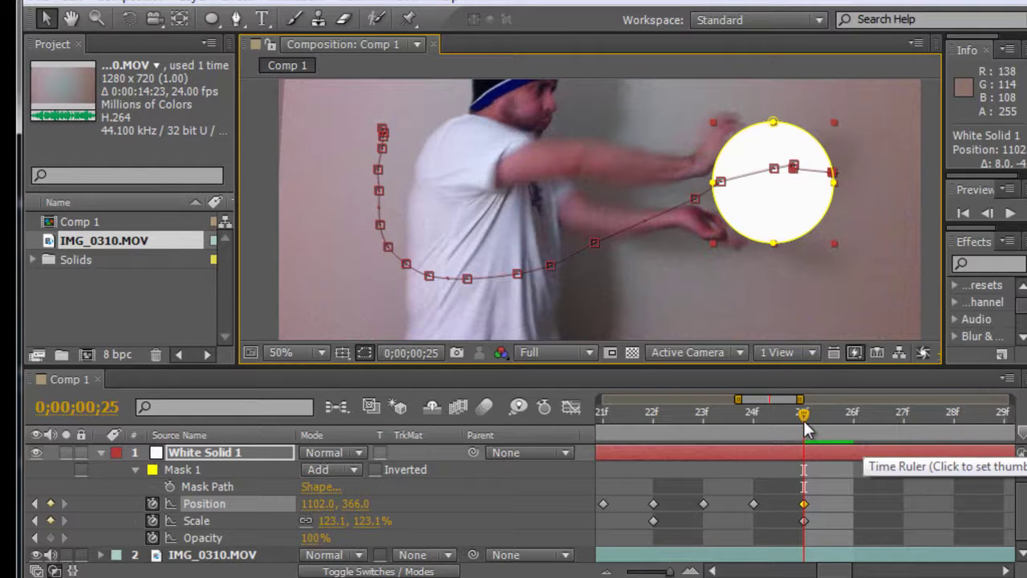
Keyframe the circle on the hands at frames 26 and 27, ending at 1094, 360
{"action": "left_click", "coordinate": [852, 414]}
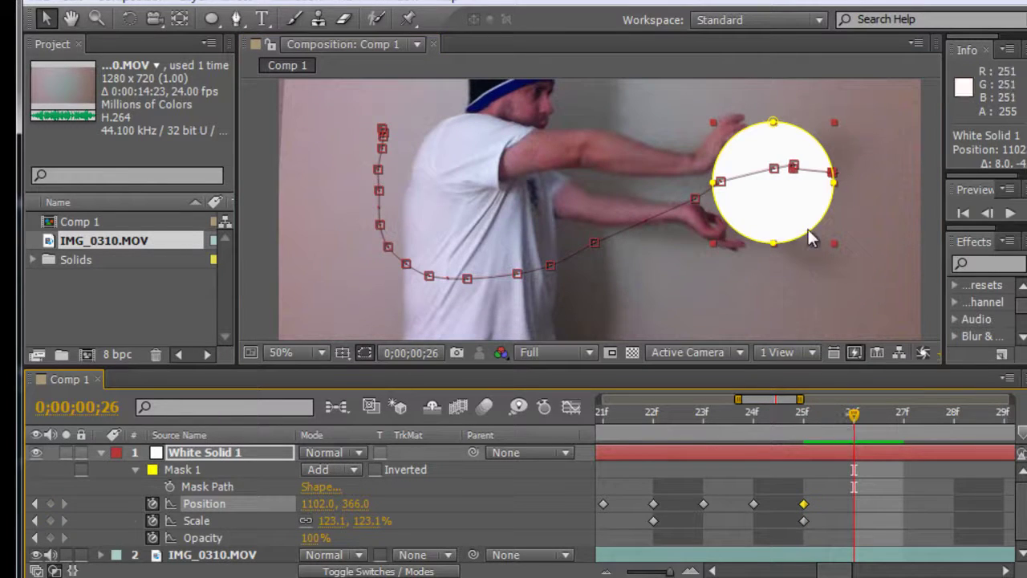
{"action": "left_click_drag", "start_coordinate": [796, 223], "coordinate": [795, 227]}
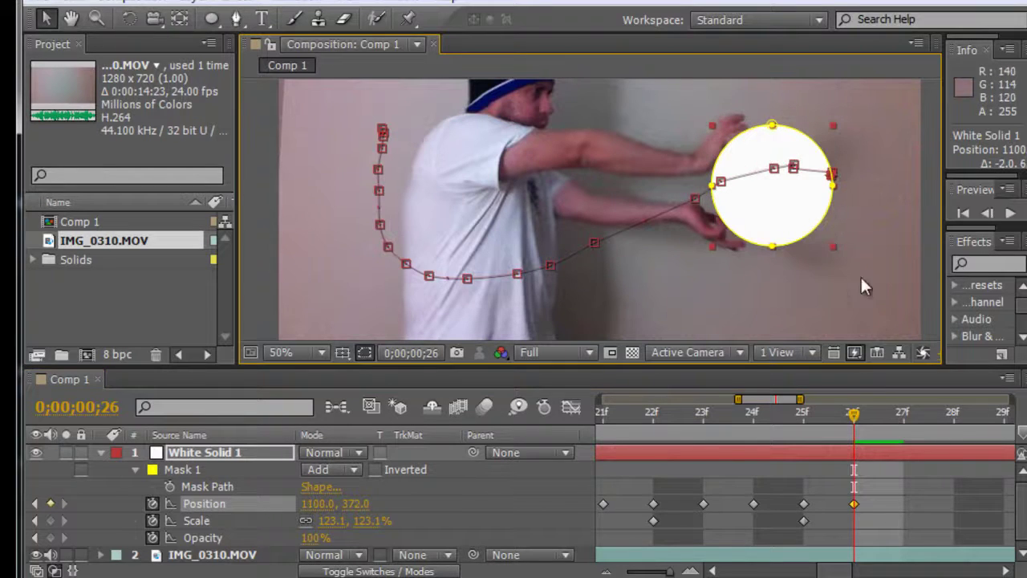
{"action": "left_click", "coordinate": [887, 413]}
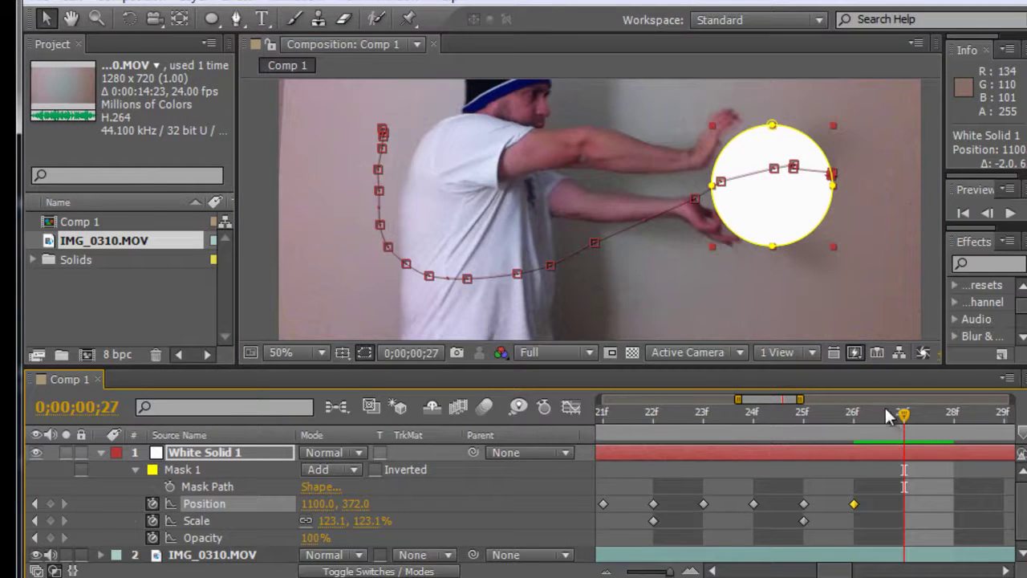
{"action": "left_click_drag", "start_coordinate": [796, 194], "coordinate": [793, 184]}
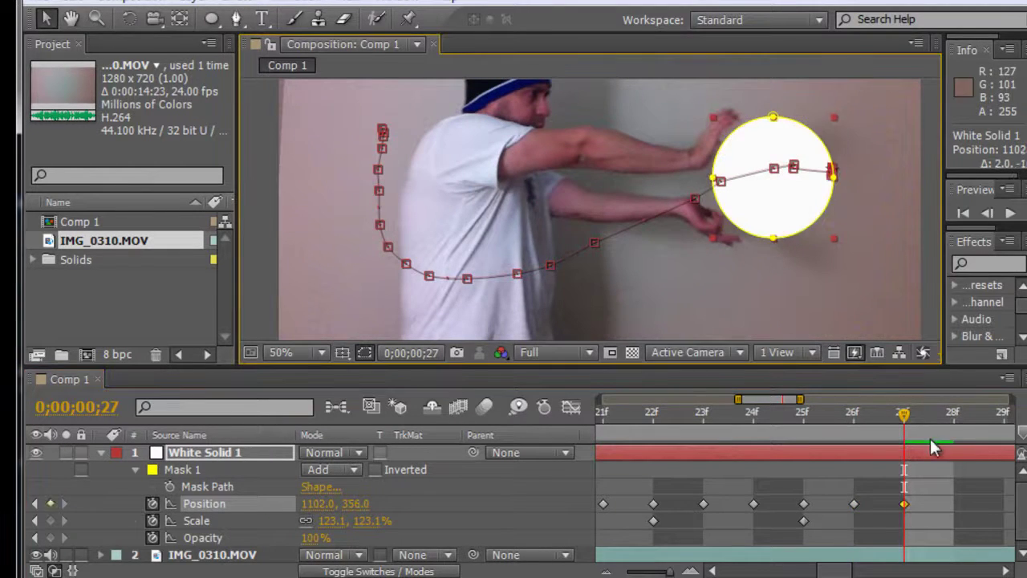
{"action": "left_click_drag", "start_coordinate": [802, 223], "coordinate": [795, 226]}
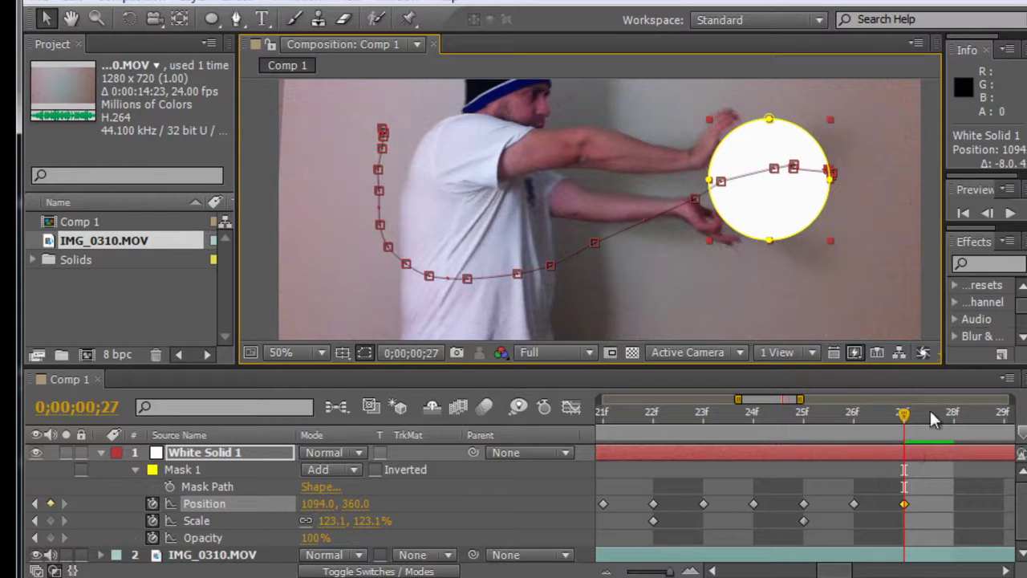
{"action": "left_click", "coordinate": [954, 414]}
{"action": "left_click", "coordinate": [1005, 571]}
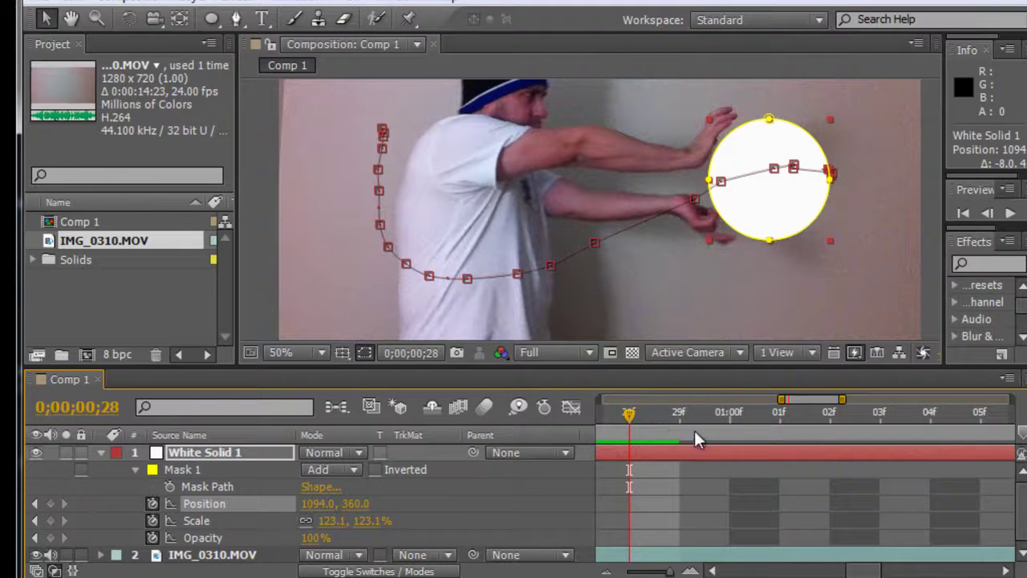
Key the white circle's Position frame by frame from frame 29 so it tracks the hands
{"action": "left_click_drag", "start_coordinate": [790, 225], "coordinate": [785, 223]}
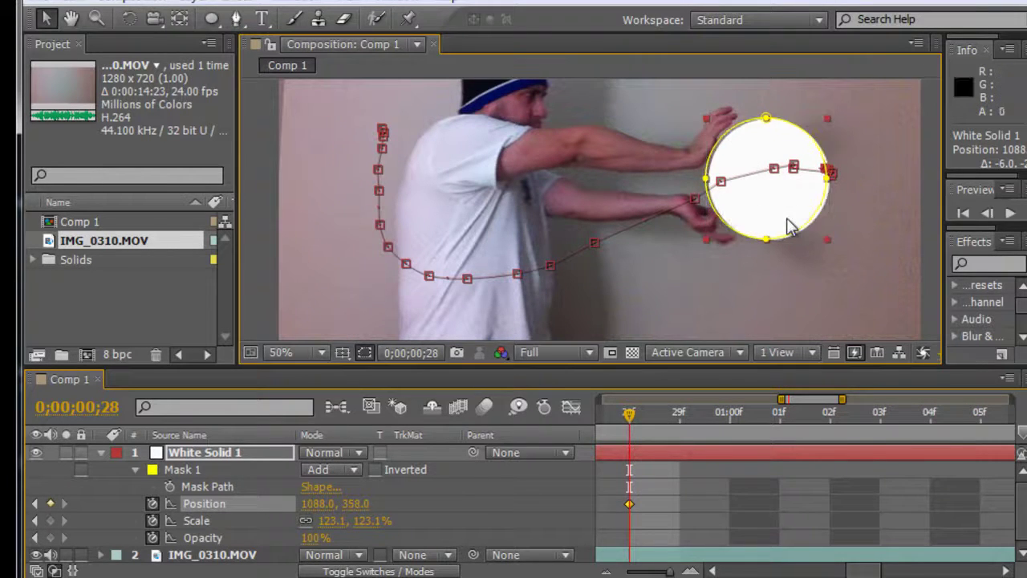
{"action": "left_click", "coordinate": [662, 414]}
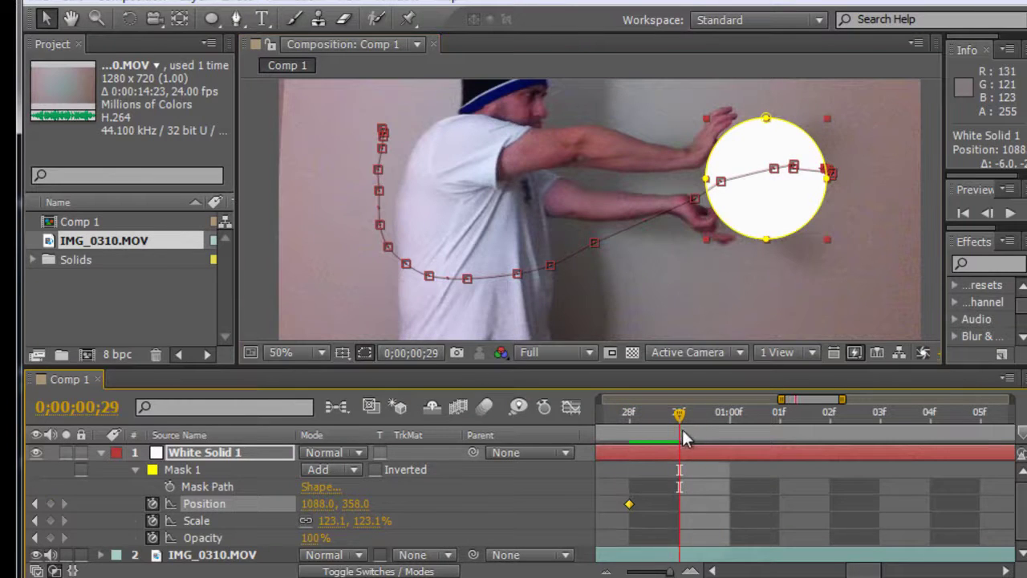
{"action": "left_click", "coordinate": [729, 414]}
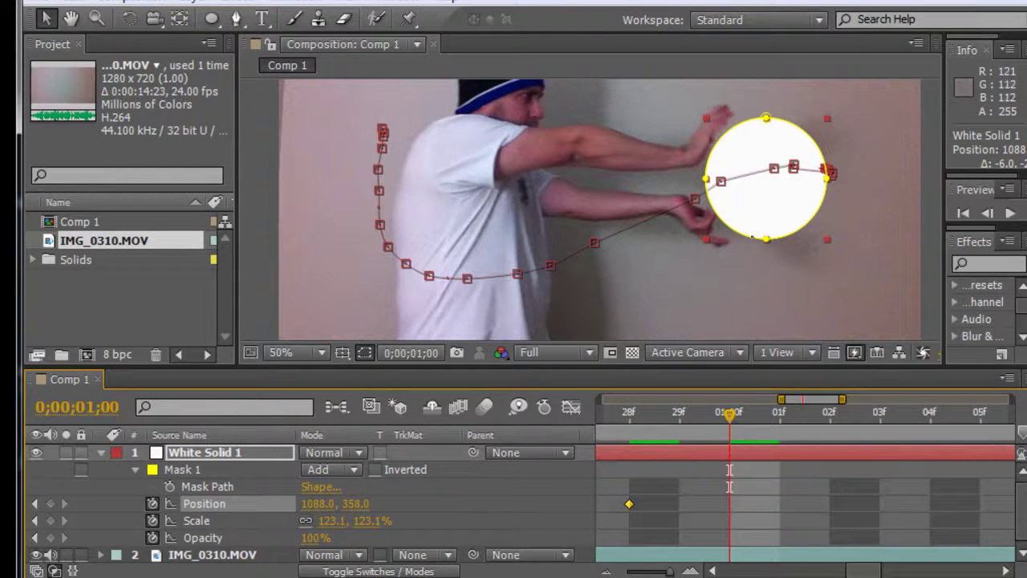
{"action": "left_click_drag", "start_coordinate": [785, 222], "coordinate": [781, 218]}
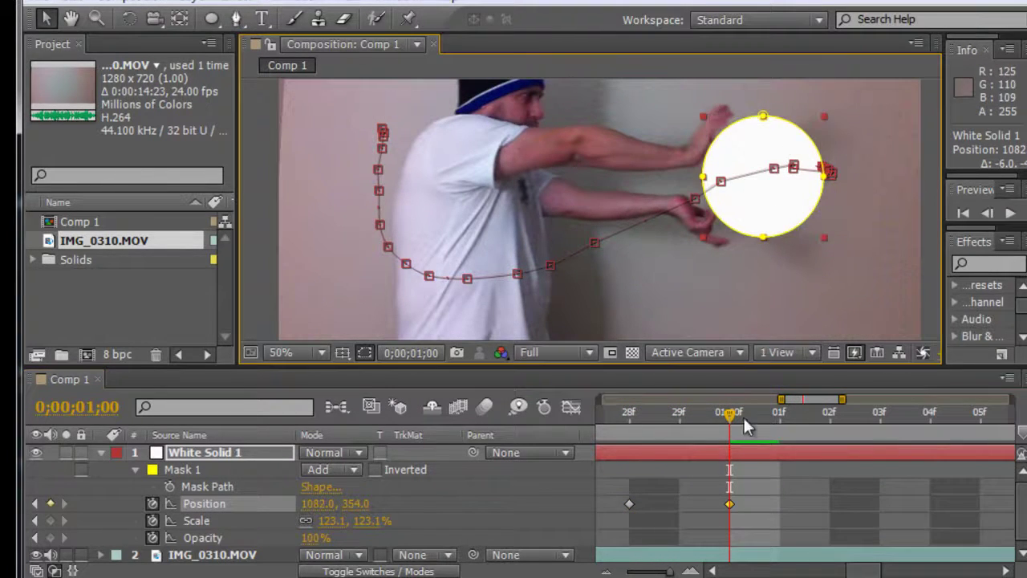
{"action": "left_click", "coordinate": [790, 423]}
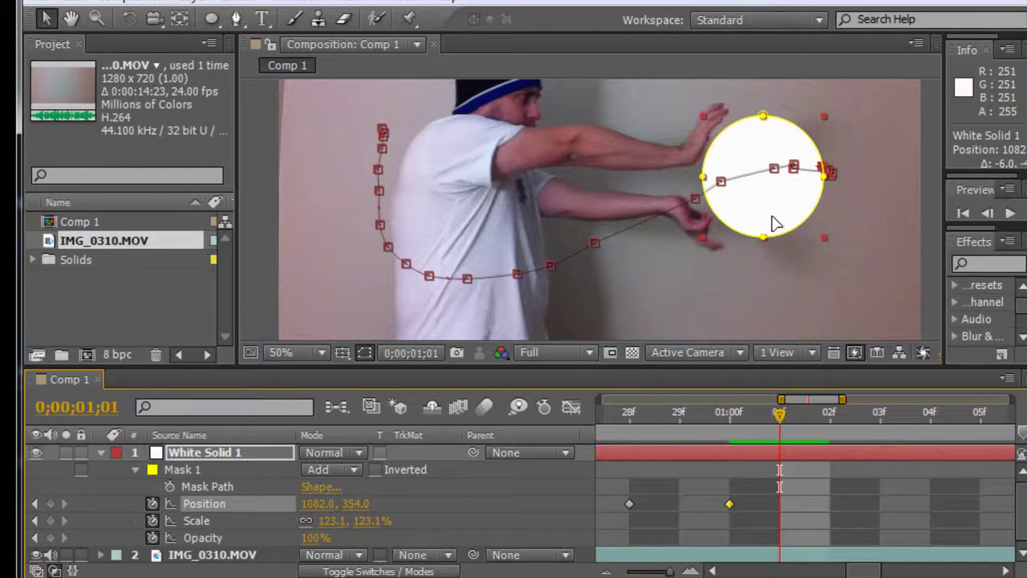
{"action": "left_click_drag", "start_coordinate": [770, 221], "coordinate": [765, 224]}
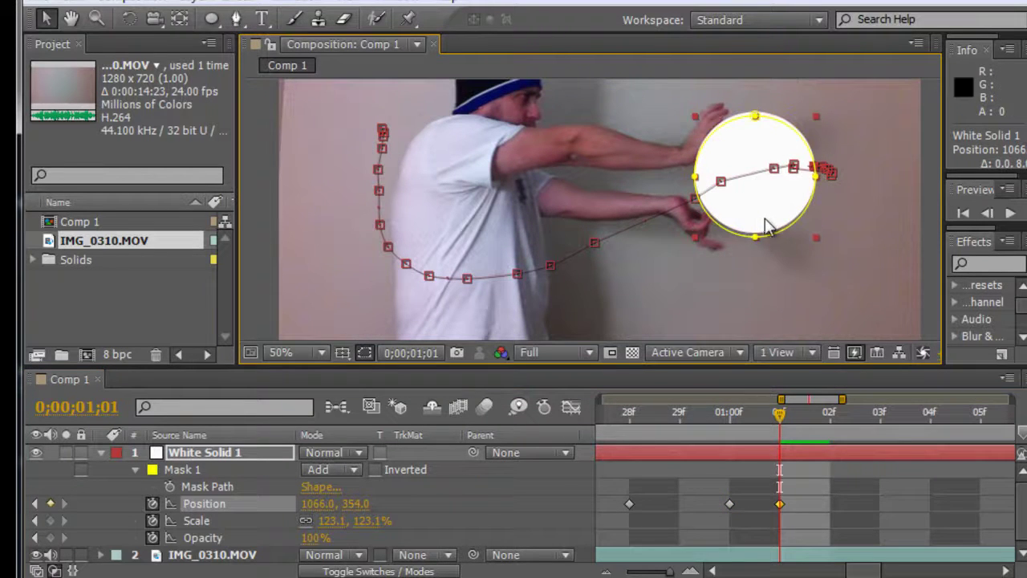
{"action": "left_click_drag", "start_coordinate": [778, 413], "coordinate": [807, 413]}
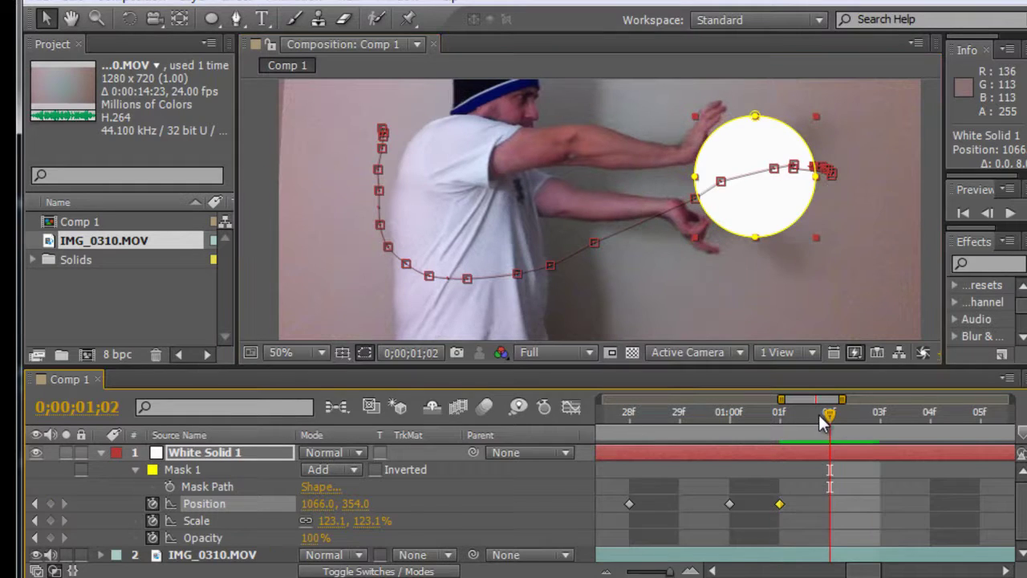
{"action": "left_click_drag", "start_coordinate": [779, 221], "coordinate": [782, 223]}
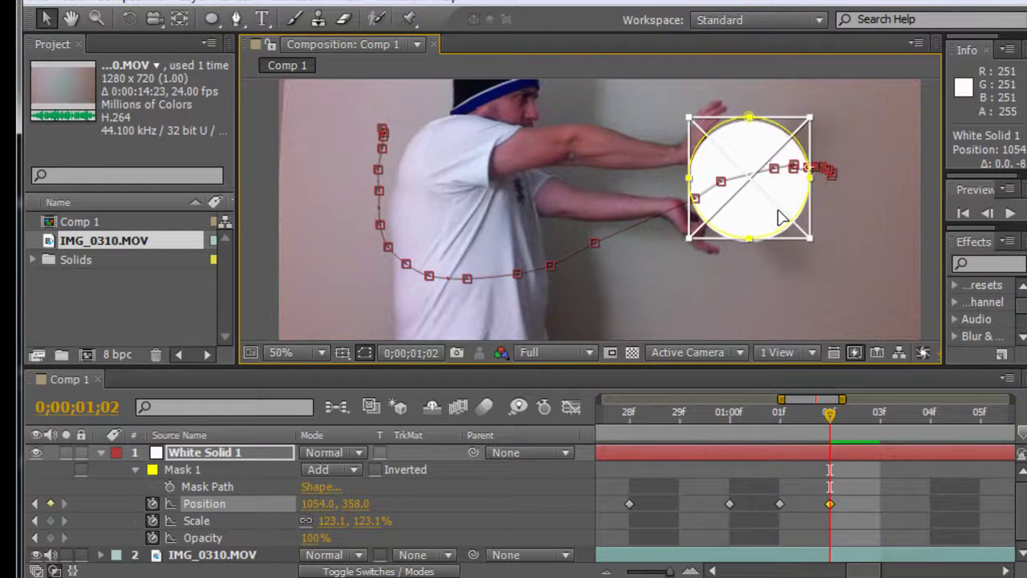
{"action": "left_click_drag", "start_coordinate": [842, 417], "coordinate": [869, 416]}
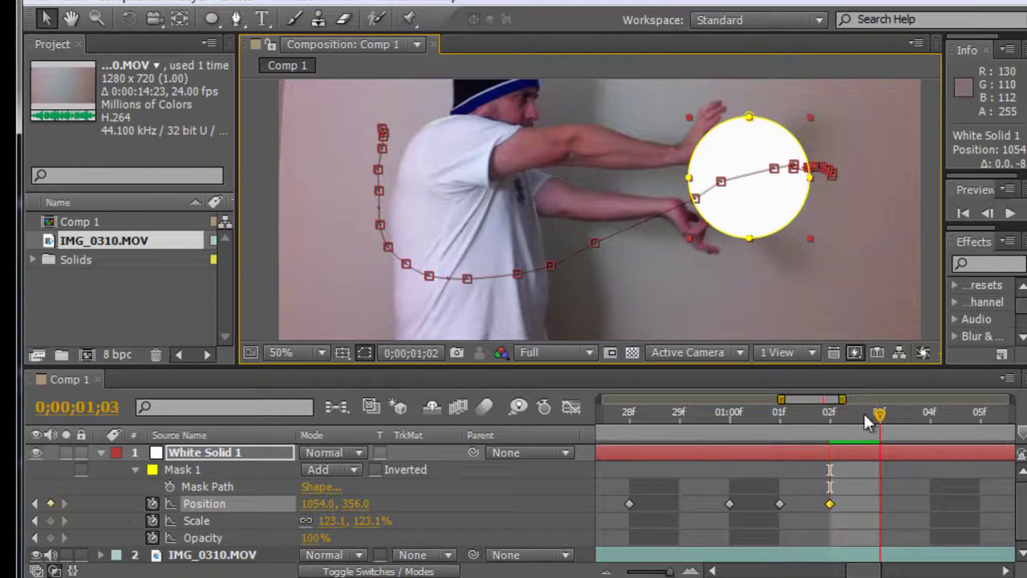
{"action": "left_click_drag", "start_coordinate": [767, 211], "coordinate": [765, 212]}
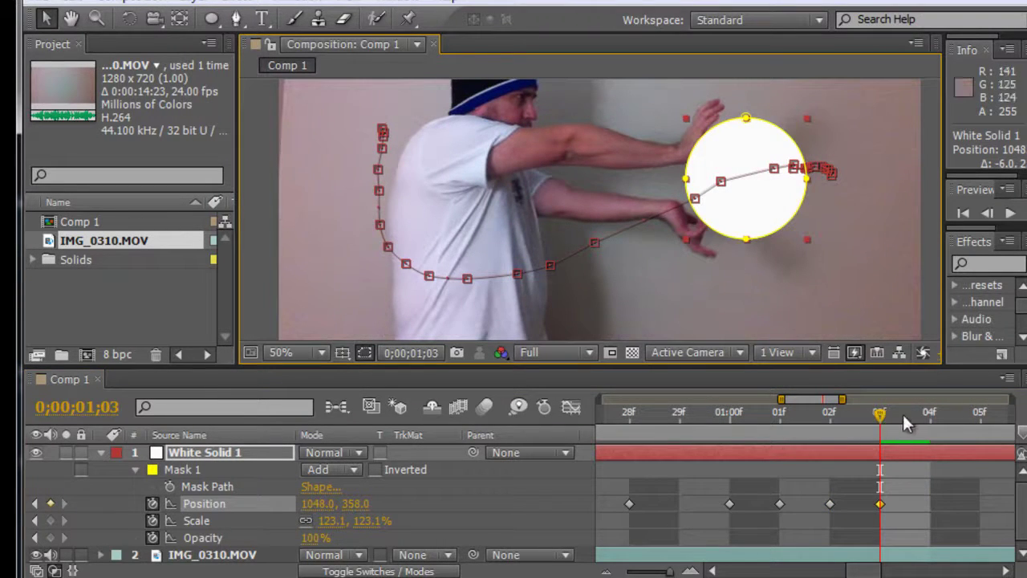
{"action": "left_click_drag", "start_coordinate": [902, 415], "coordinate": [912, 418]}
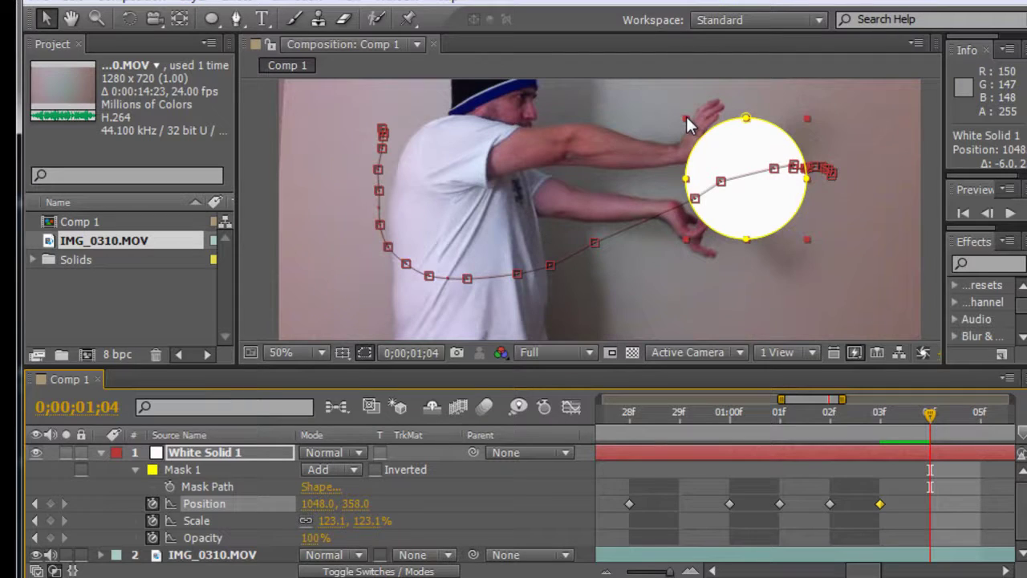
Scale the circle to 133.5% and shift it onto the hands, then zoom the timeline out to show all keyframes
{"action": "left_click_drag", "start_coordinate": [685, 118], "coordinate": [677, 114]}
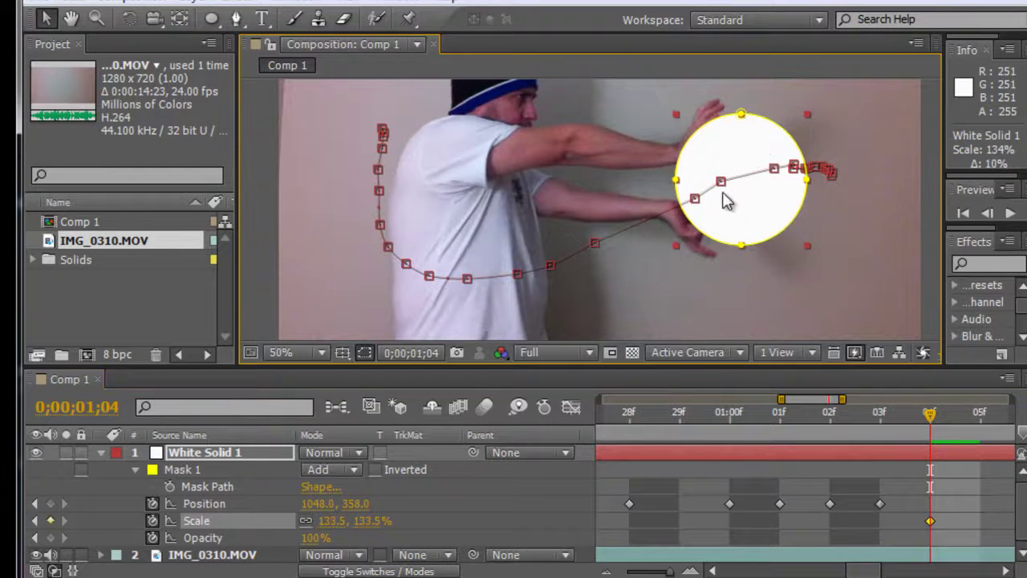
{"action": "left_click_drag", "start_coordinate": [732, 215], "coordinate": [740, 219]}
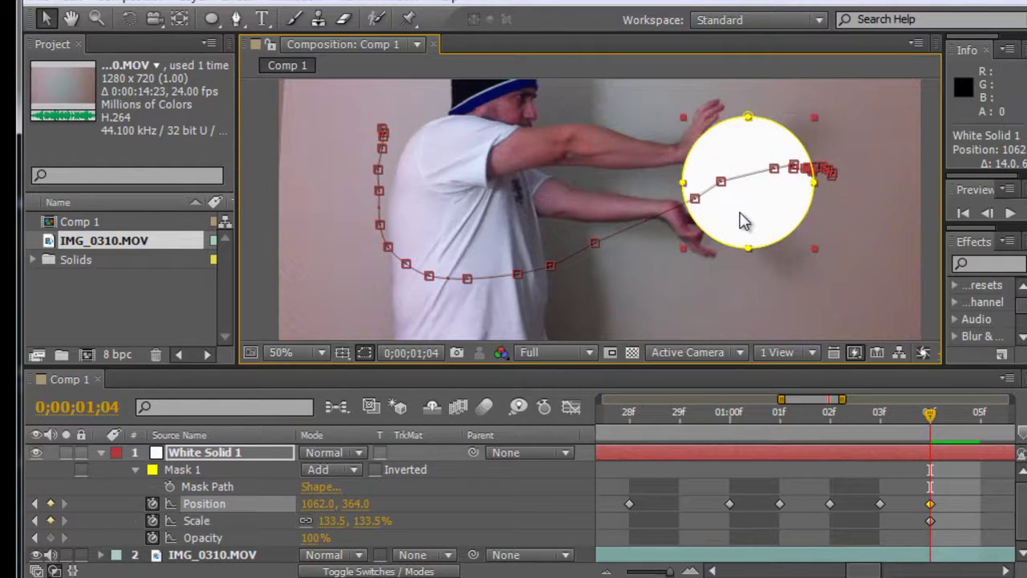
{"action": "left_click", "coordinate": [1005, 569]}
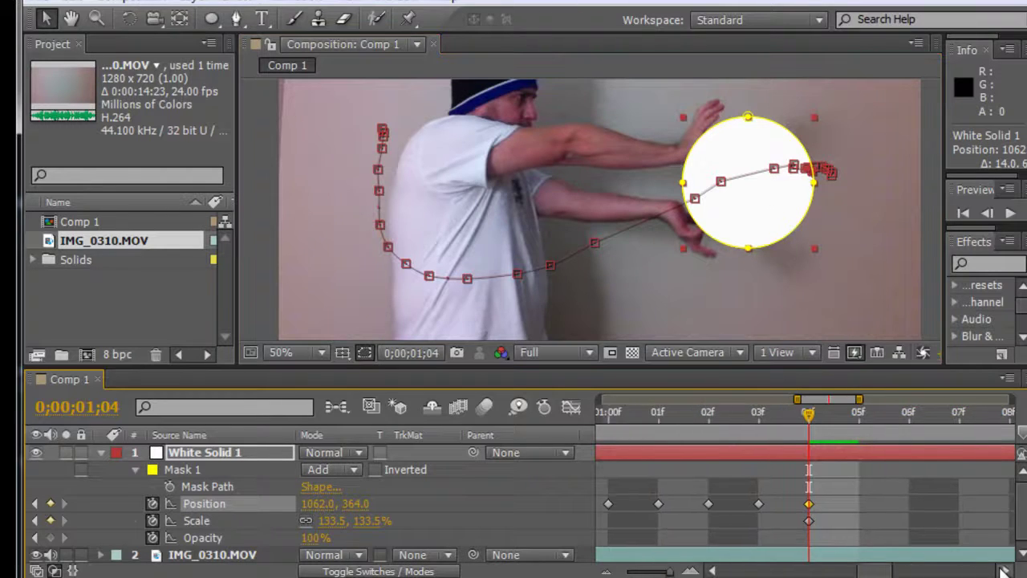
{"action": "left_click", "coordinate": [727, 427]}
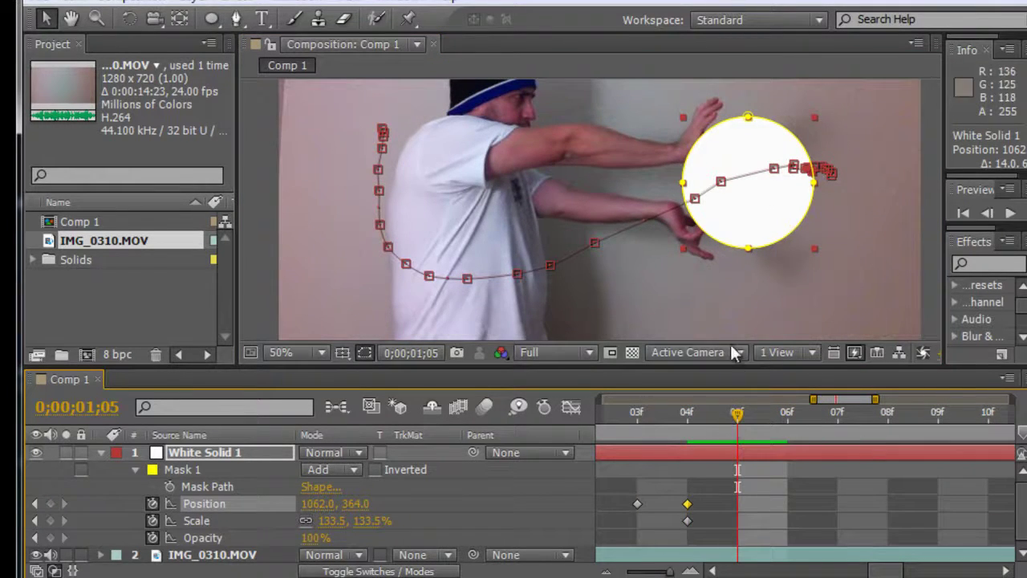
{"action": "left_click", "coordinate": [786, 415]}
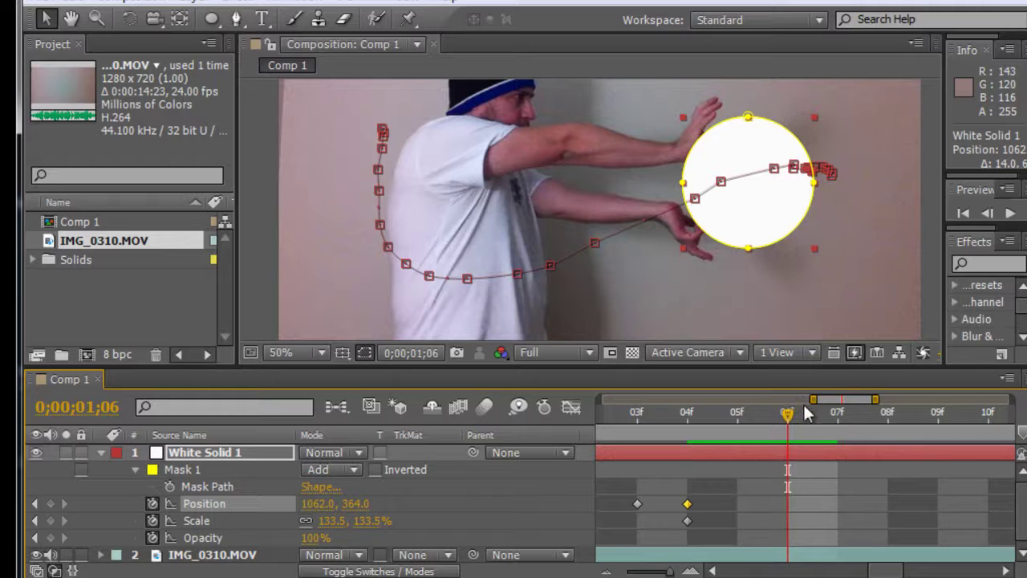
{"action": "left_click_drag", "start_coordinate": [670, 571], "coordinate": [628, 570]}
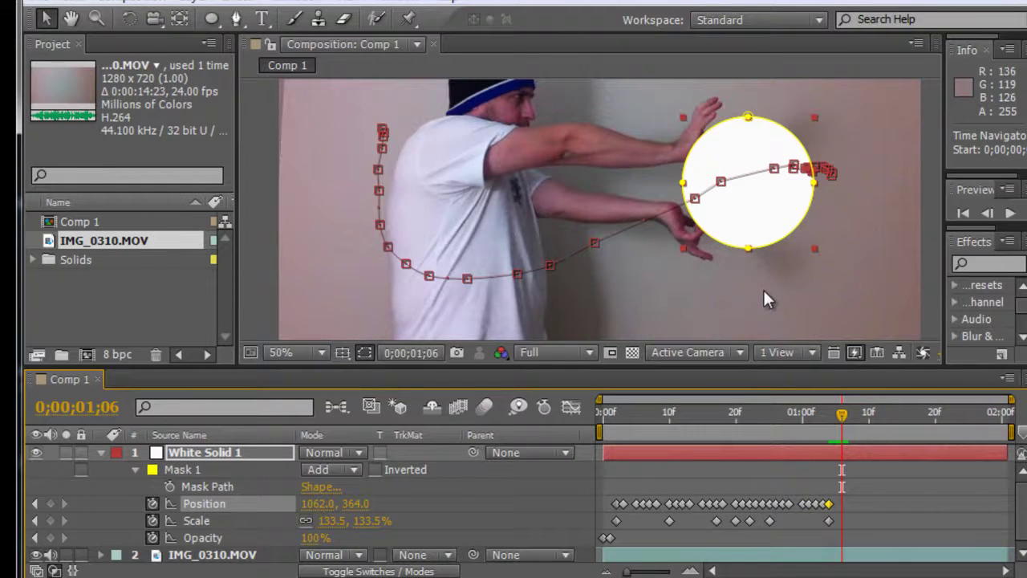
{"action": "key", "text": "comma"}
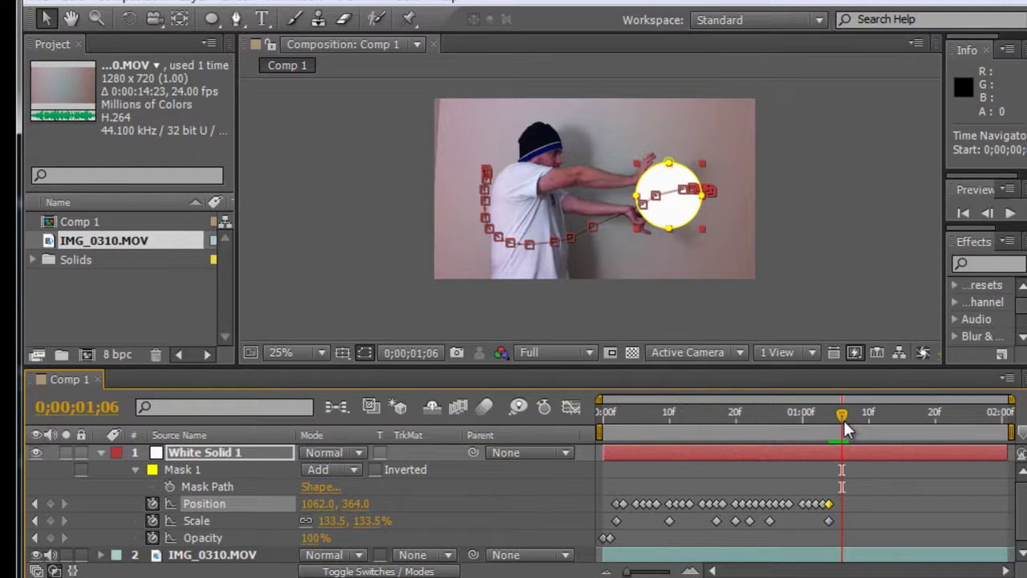
{"action": "key", "text": "Home"}
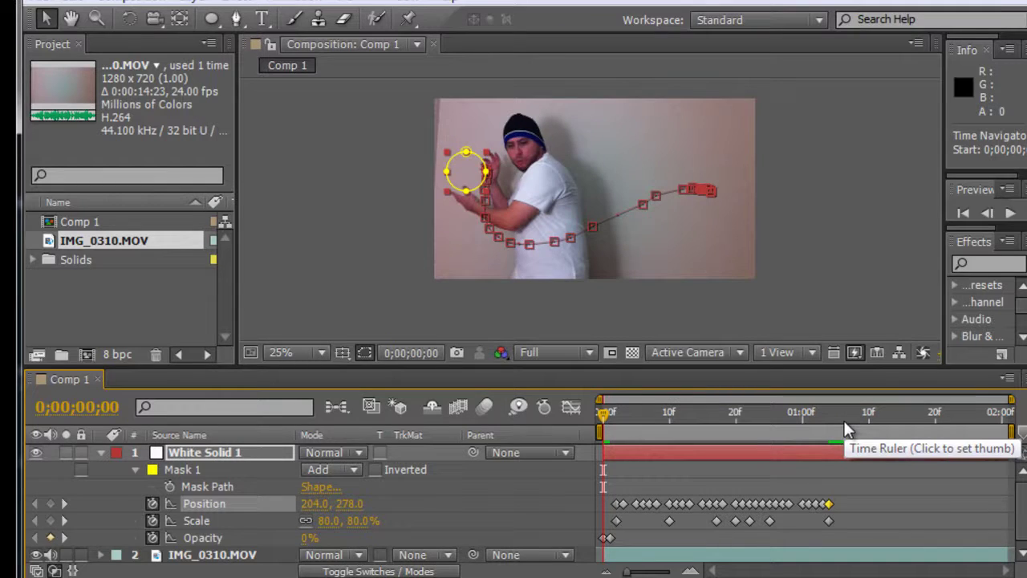
{"action": "key", "text": "KP_0"}
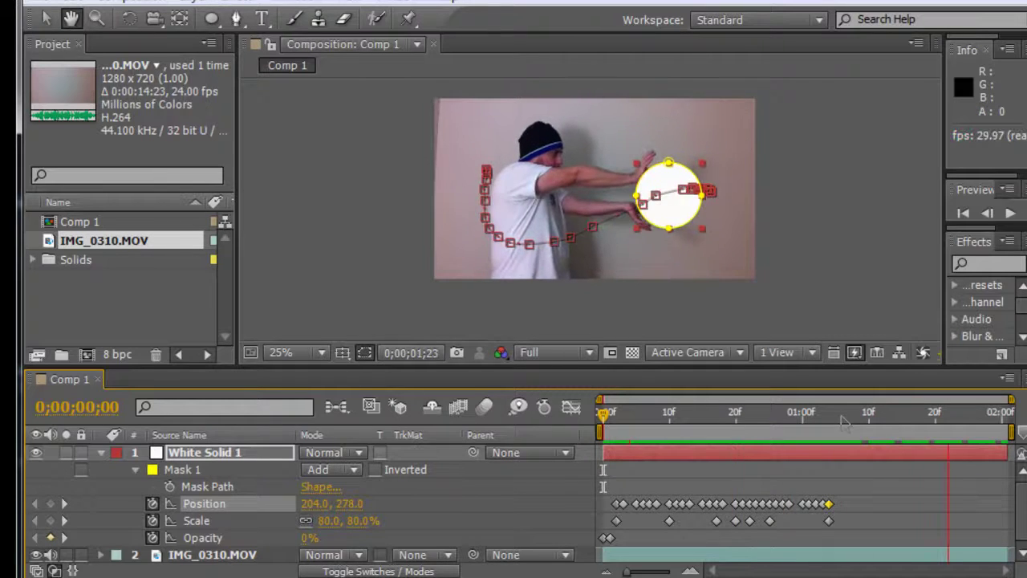
{"action": "key", "text": "space"}
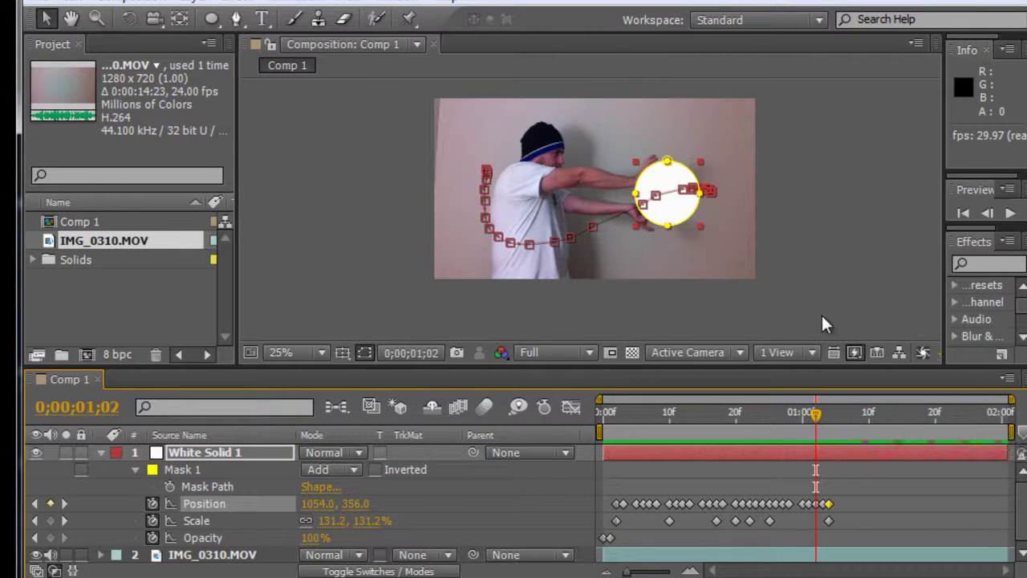
{"action": "left_click", "coordinate": [827, 323]}
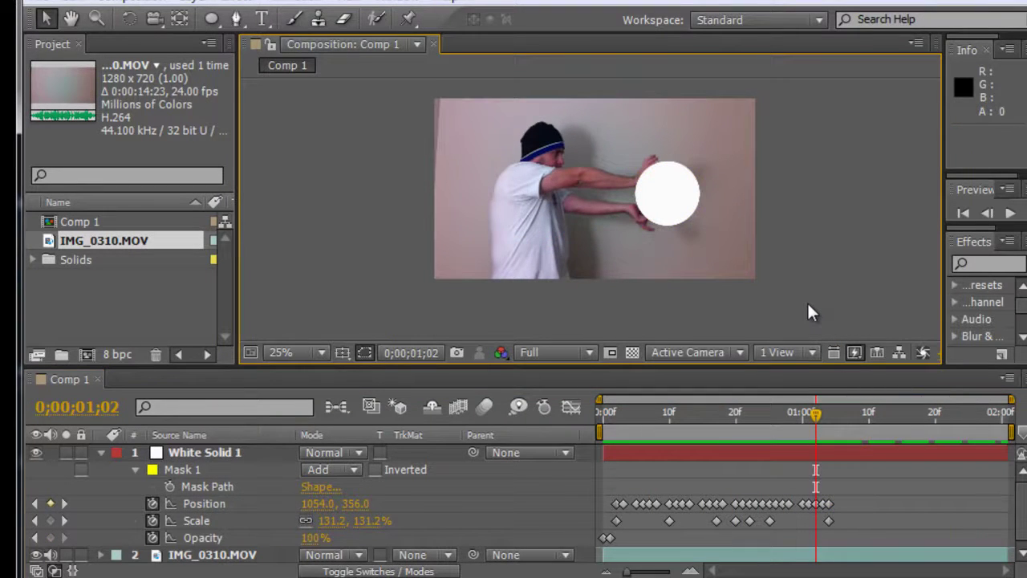
{"action": "key", "text": "Home"}
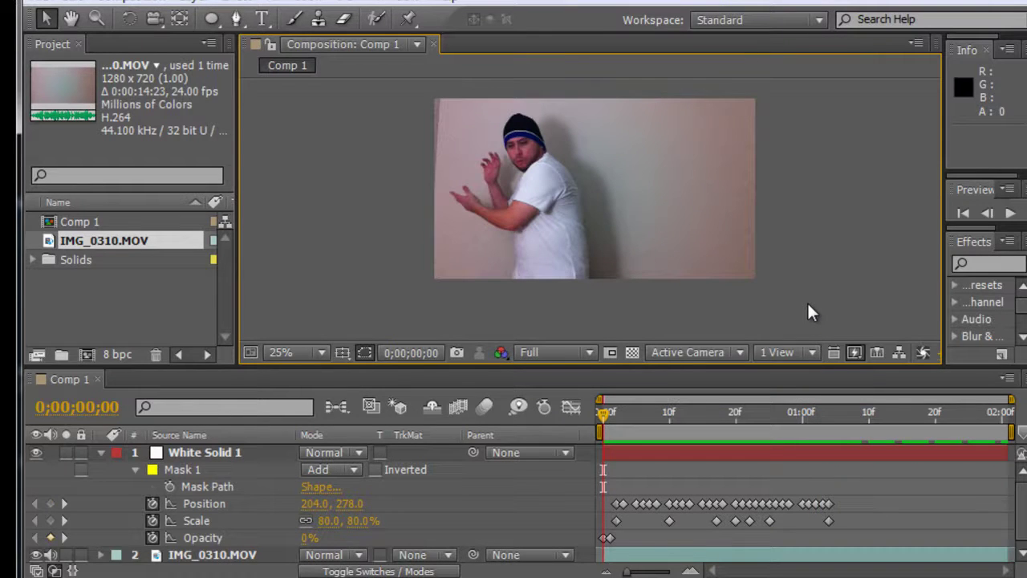
{"action": "key", "text": "space"}
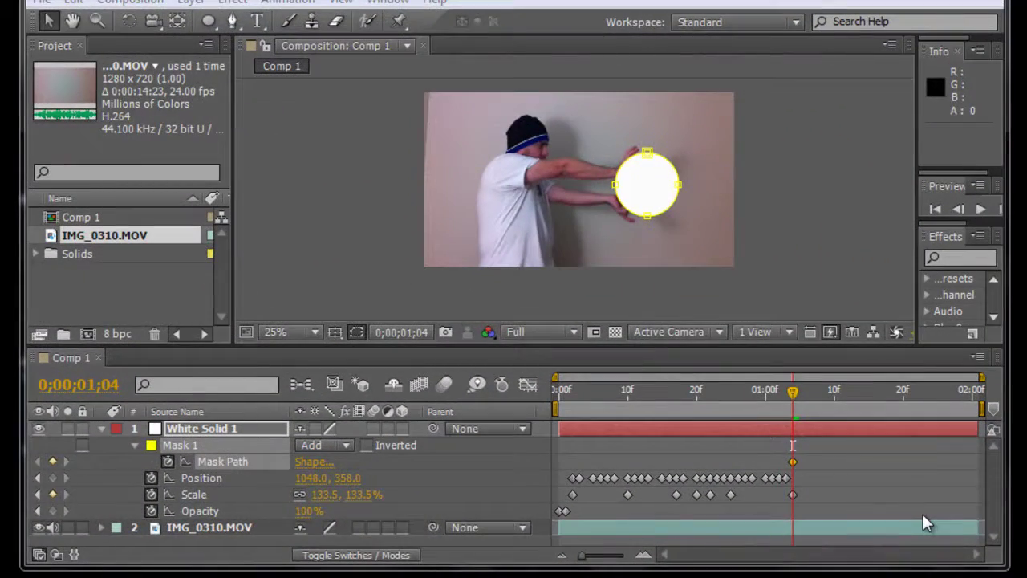
Scrub to review the ball's motion, return to 0;00;01;04, and select Mask 1's path
{"action": "left_click_drag", "start_coordinate": [793, 393], "coordinate": [716, 393]}
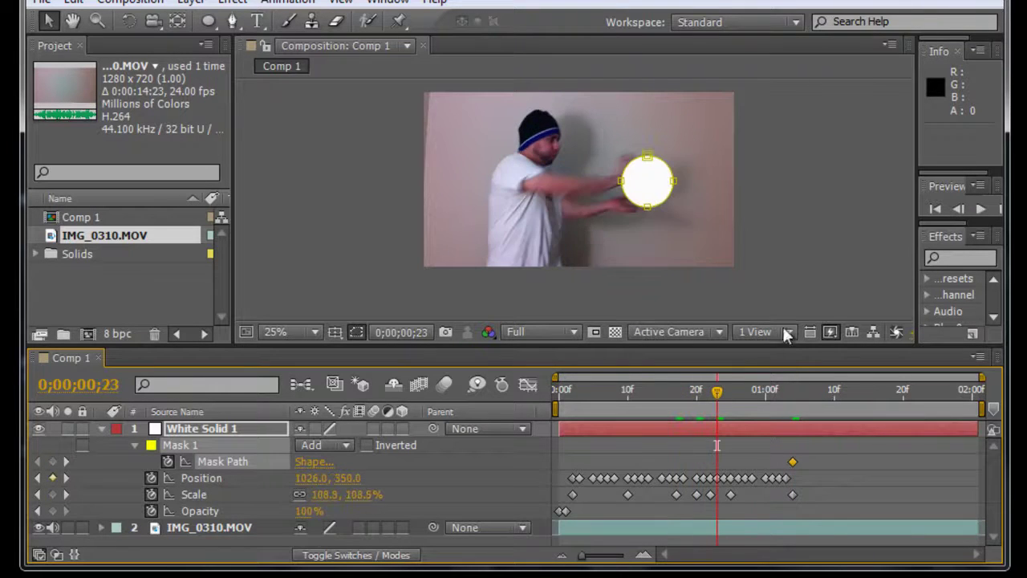
{"action": "left_click_drag", "start_coordinate": [718, 393], "coordinate": [790, 400]}
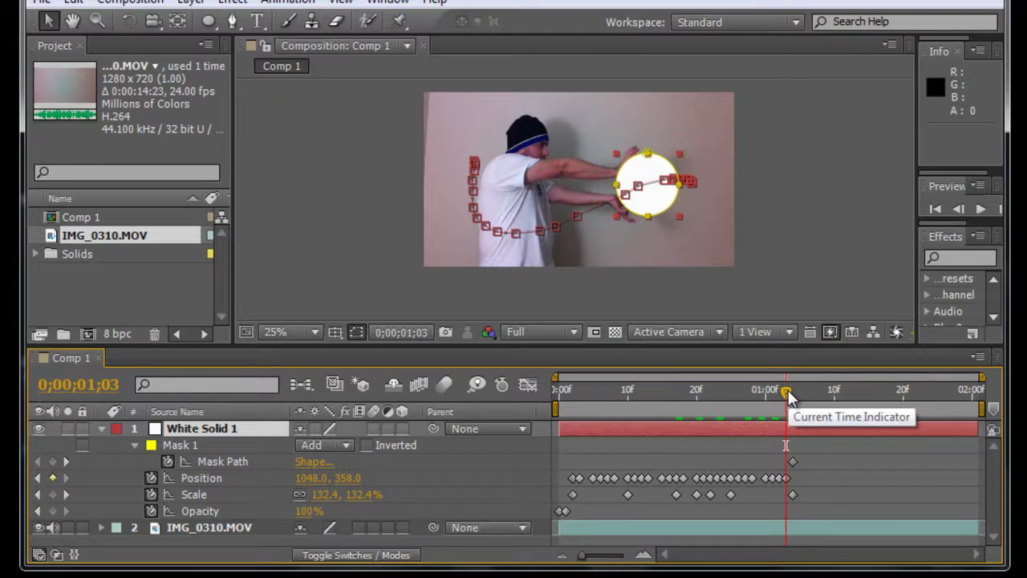
{"action": "left_click_drag", "start_coordinate": [788, 399], "coordinate": [793, 398]}
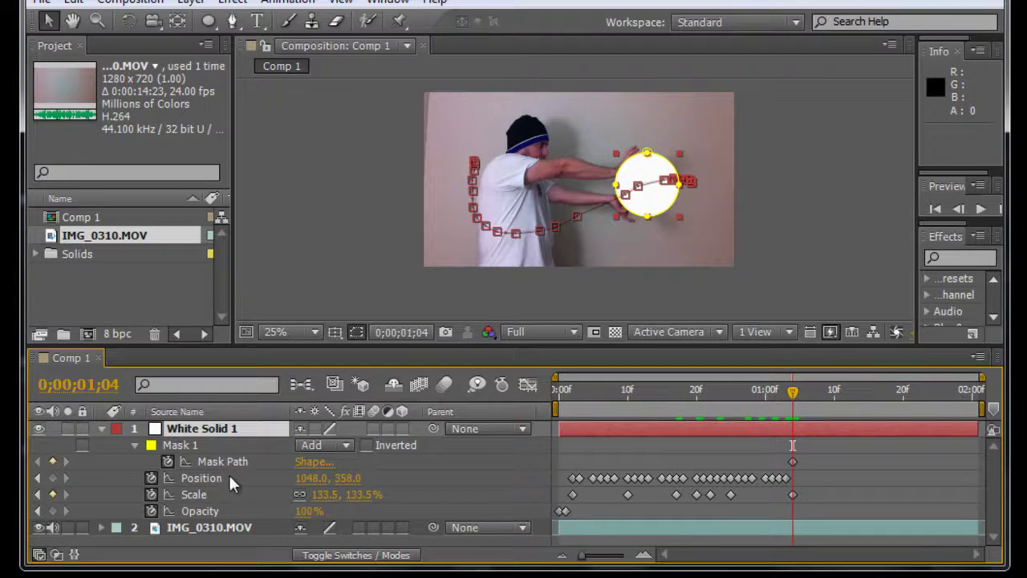
{"action": "left_click", "coordinate": [169, 464]}
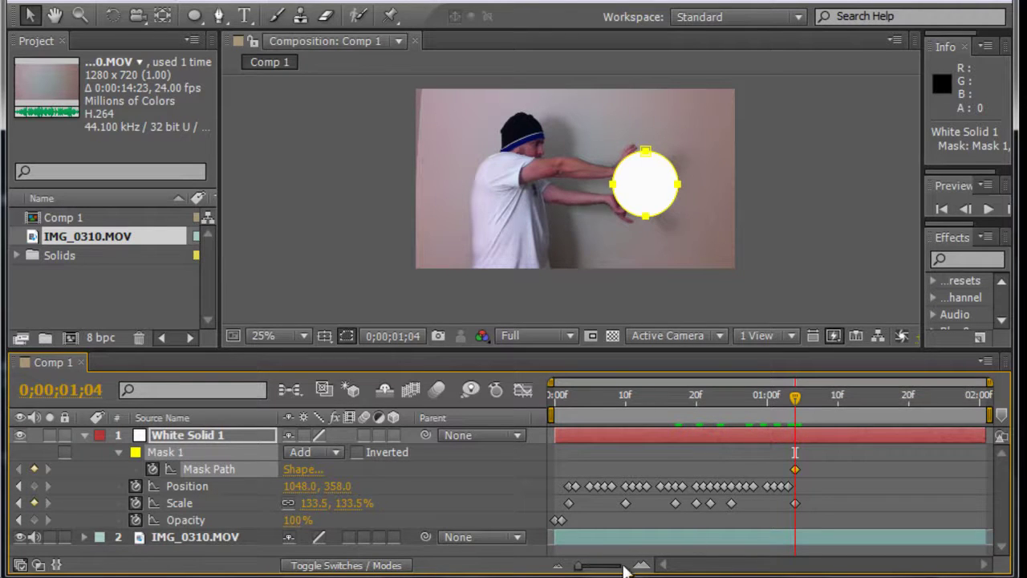
{"action": "left_click_drag", "start_coordinate": [579, 568], "coordinate": [631, 568]}
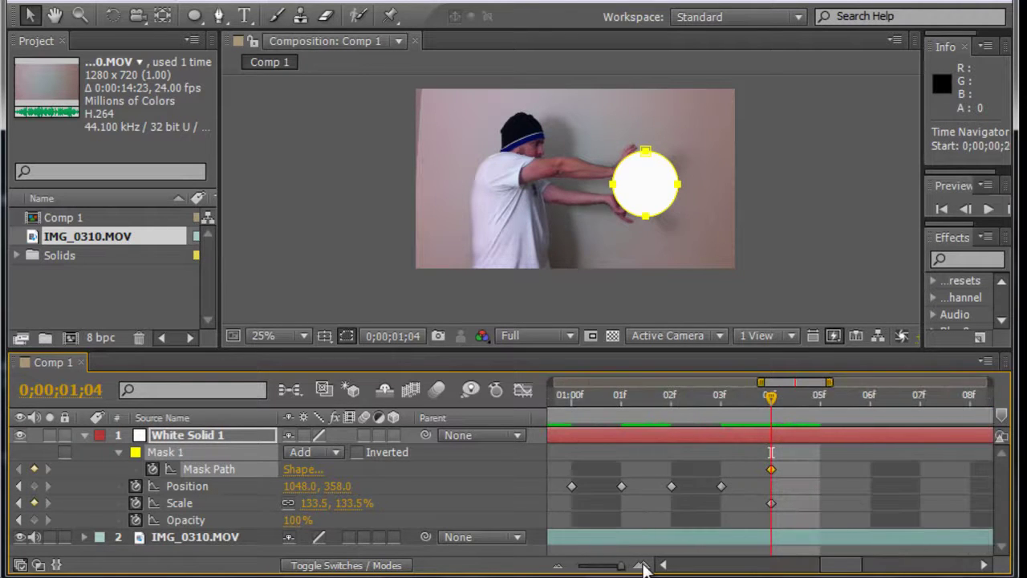
{"action": "left_click", "coordinate": [809, 407]}
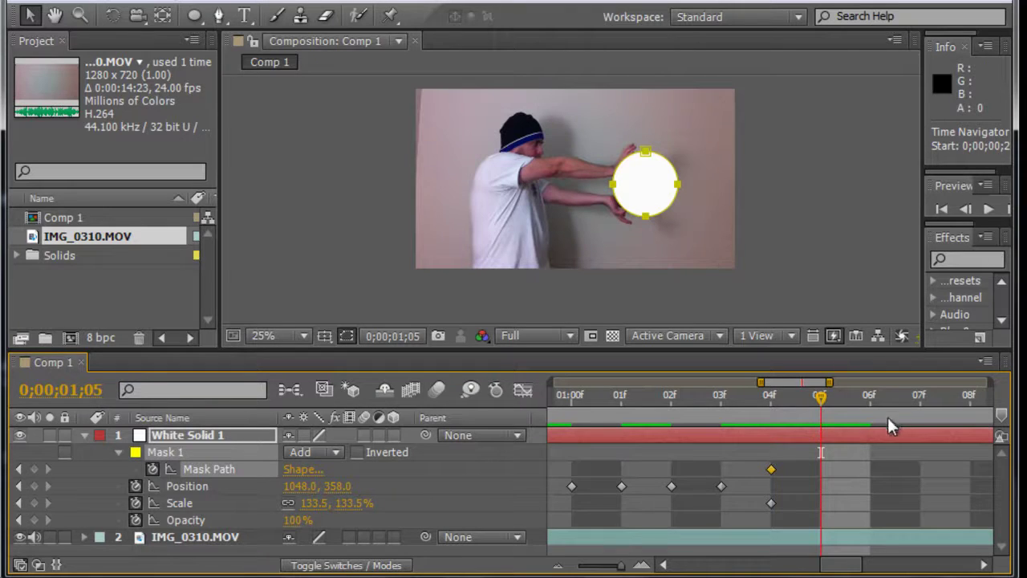
{"action": "left_click", "coordinate": [795, 409]}
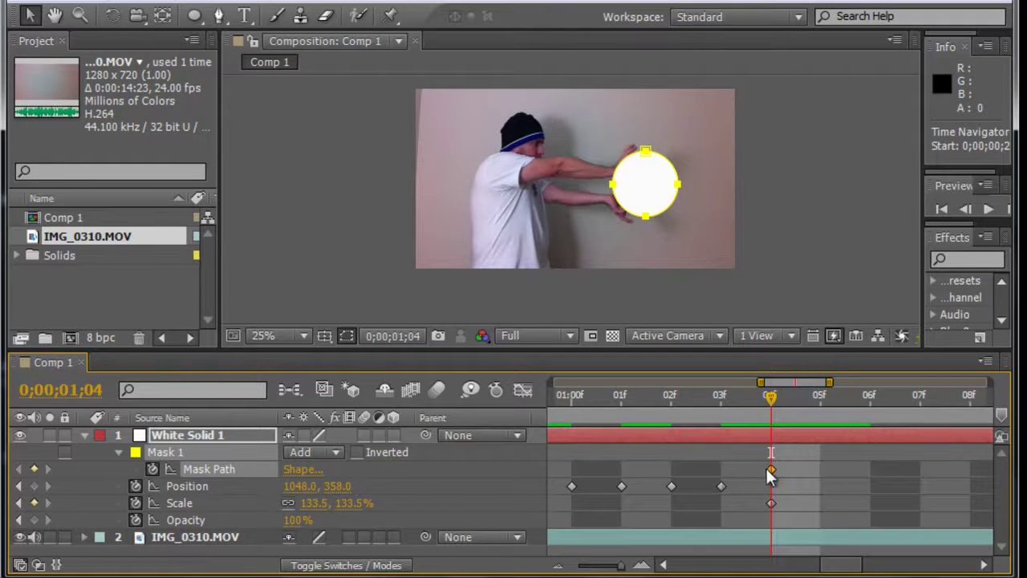
{"action": "left_click", "coordinate": [190, 438]}
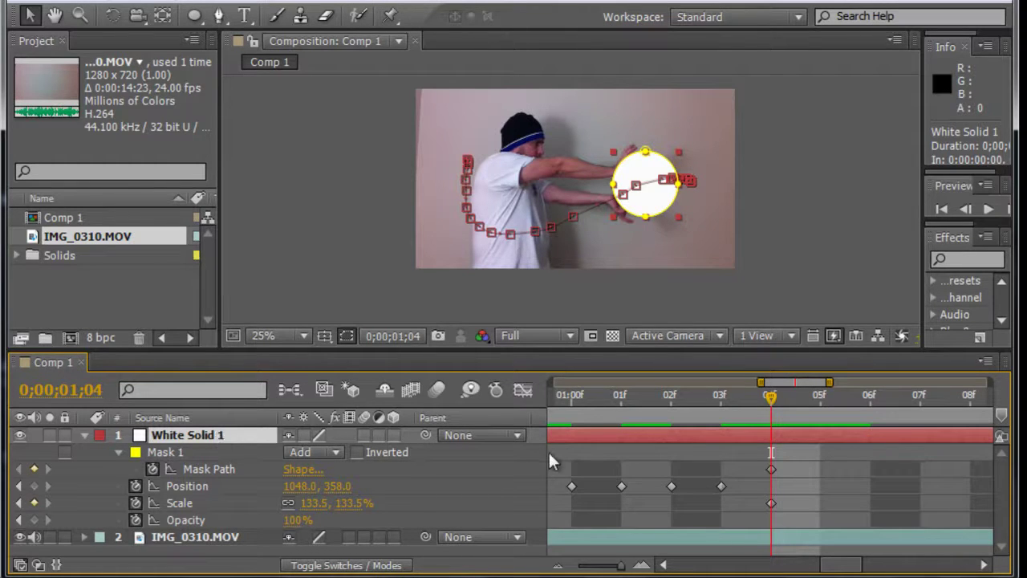
Rename White Solid 1 to PELOTA, duplicate it, and hide the PELOTA 2 copy
{"action": "key", "text": "Return"}
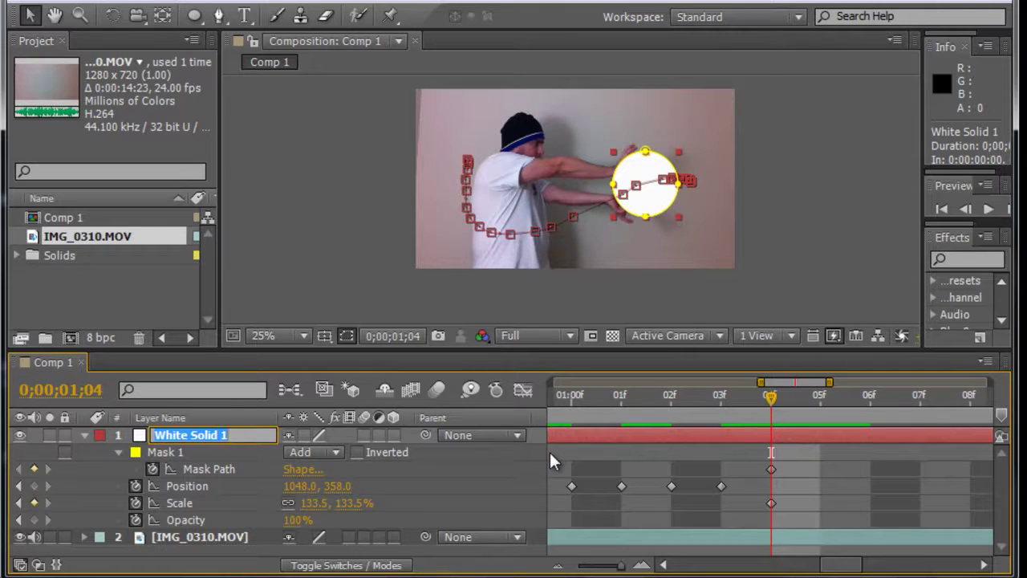
{"action": "type", "text": "PELOTA"}
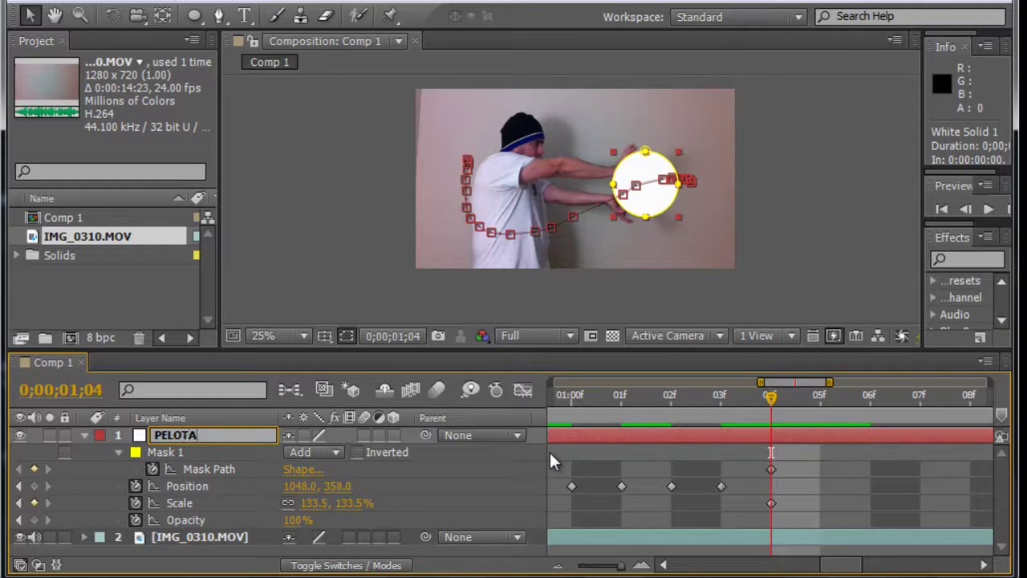
{"action": "key", "text": "Return"}
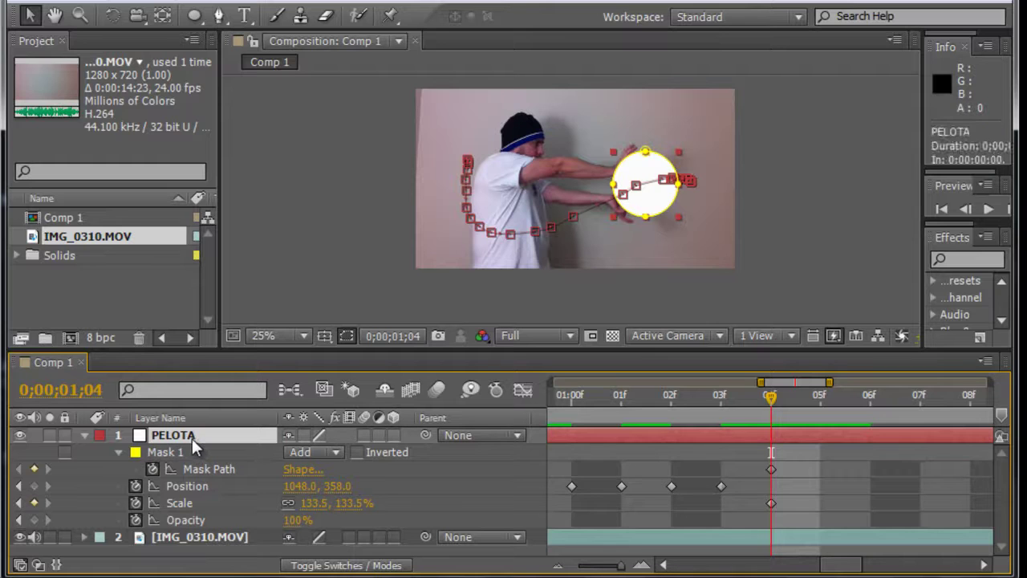
{"action": "key", "text": "ctrl+d"}
{"action": "key", "text": "Caps_Lock"}
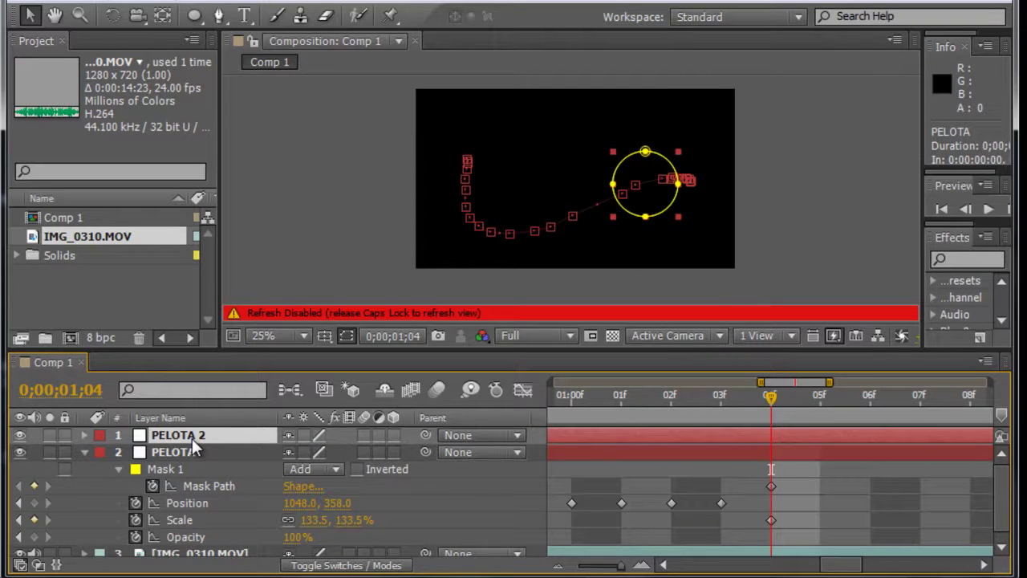
{"action": "key", "text": "Caps_Lock"}
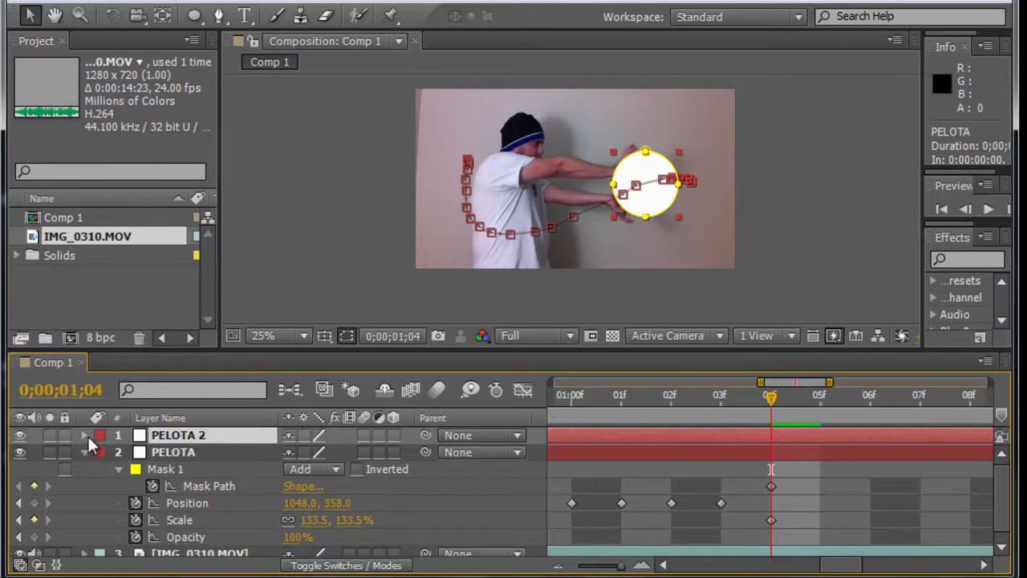
{"action": "left_click", "coordinate": [20, 435]}
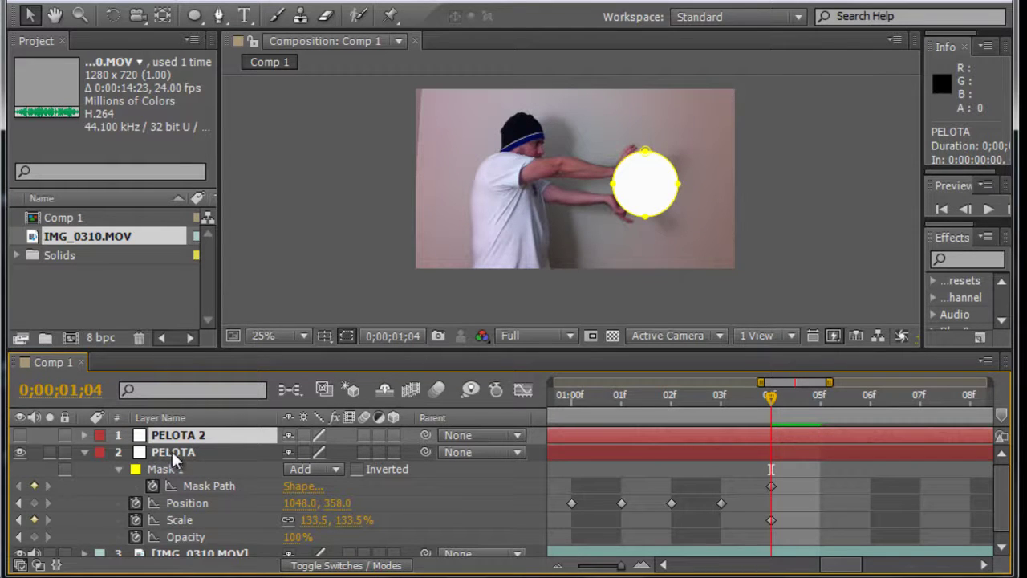
Enlarge the timeline panel to show all layers and select PELOTA's Mask 1
{"action": "left_click", "coordinate": [172, 454]}
{"action": "scroll", "coordinate": [999, 505], "scroll_direction": "down", "scroll_amount": 1}
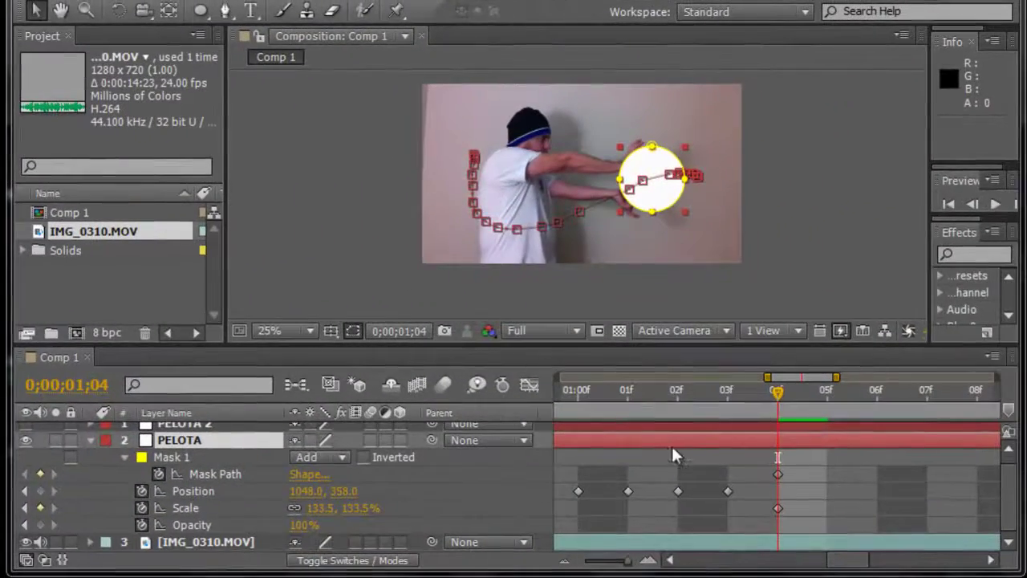
{"action": "left_click_drag", "start_coordinate": [454, 334], "coordinate": [454, 317]}
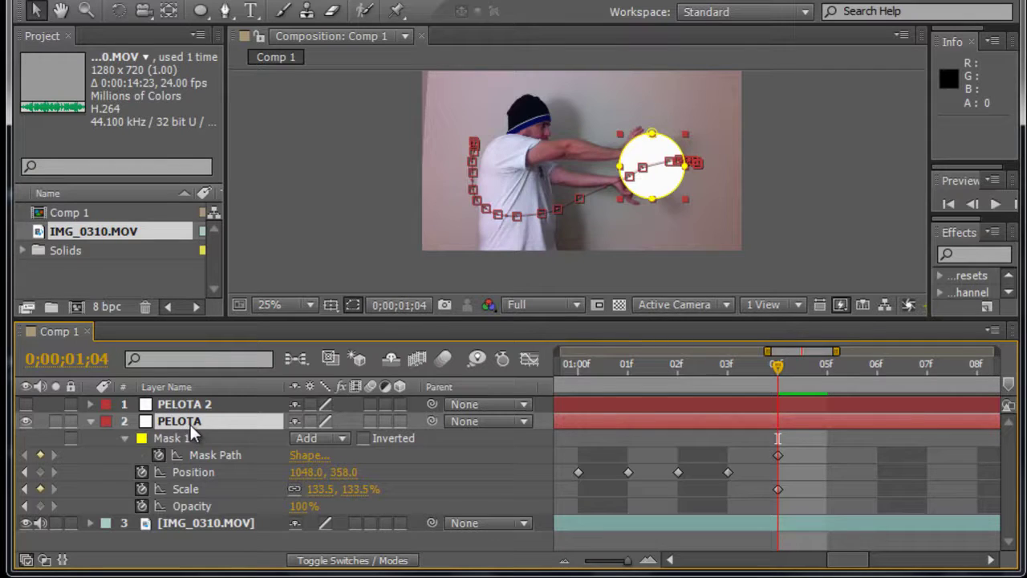
{"action": "left_click", "coordinate": [186, 432]}
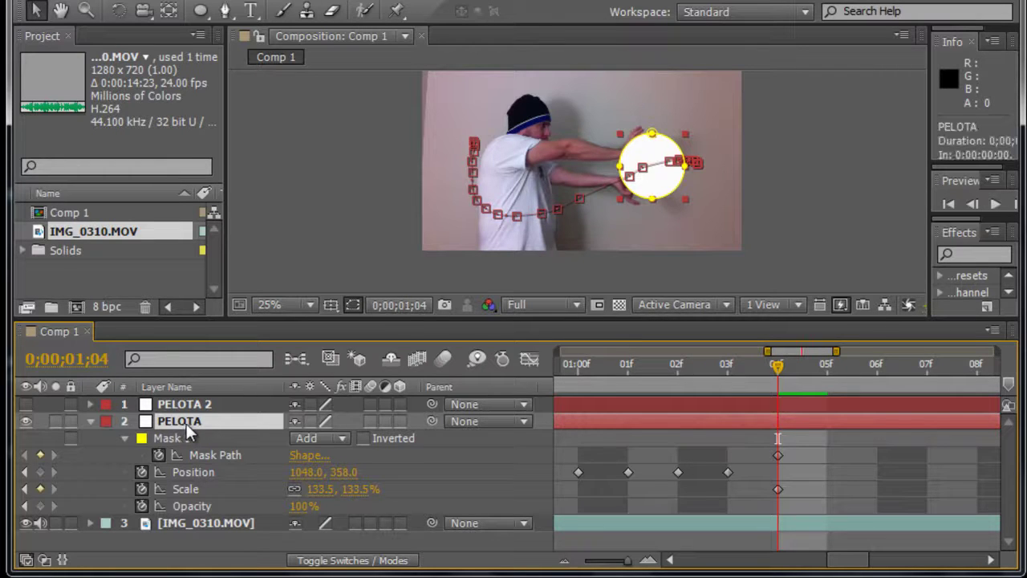
{"action": "left_click", "coordinate": [696, 233]}
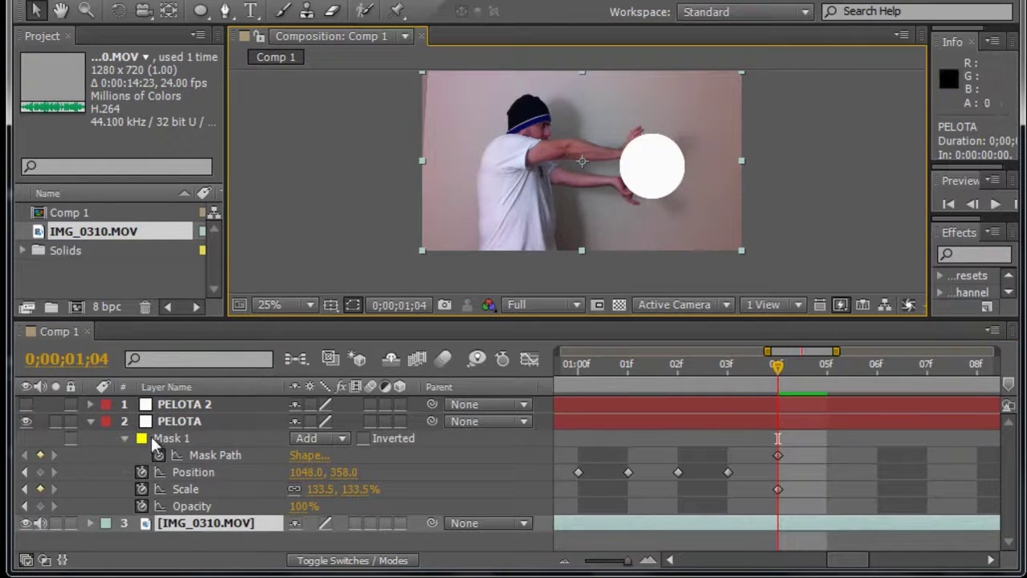
{"action": "left_click", "coordinate": [171, 438]}
{"action": "left_click", "coordinate": [686, 168]}
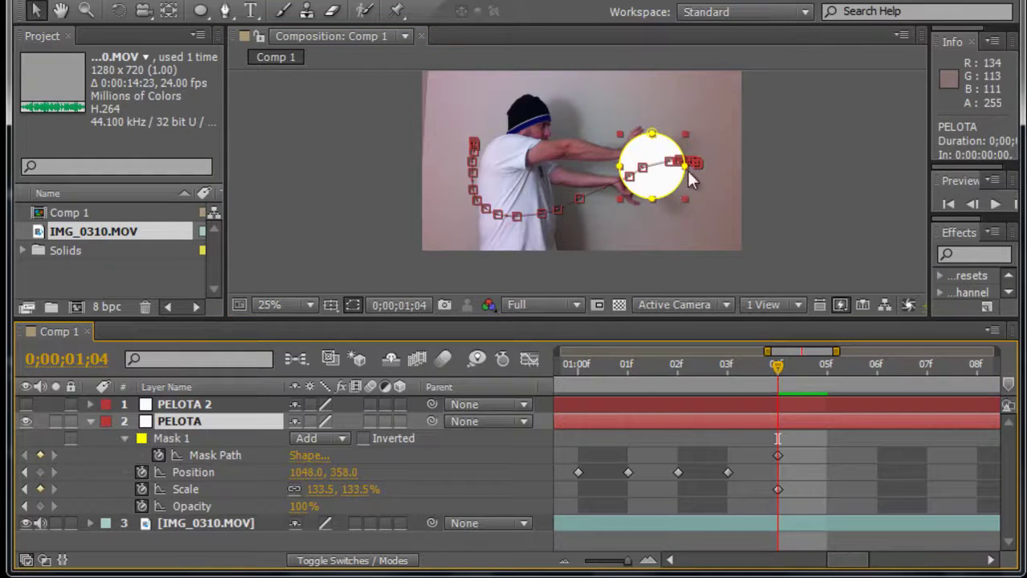
Zoom the viewer to 50%, pan to centre the ball, and move the playhead to 0;00;01;05
{"action": "key", "text": "period"}
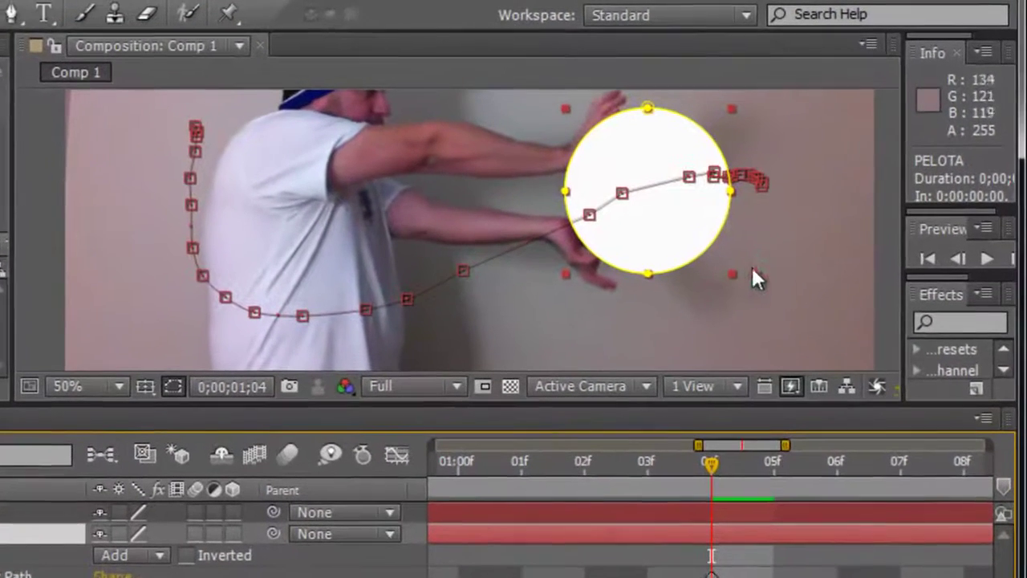
{"action": "left_click_drag", "start_coordinate": [824, 204], "coordinate": [718, 219]}
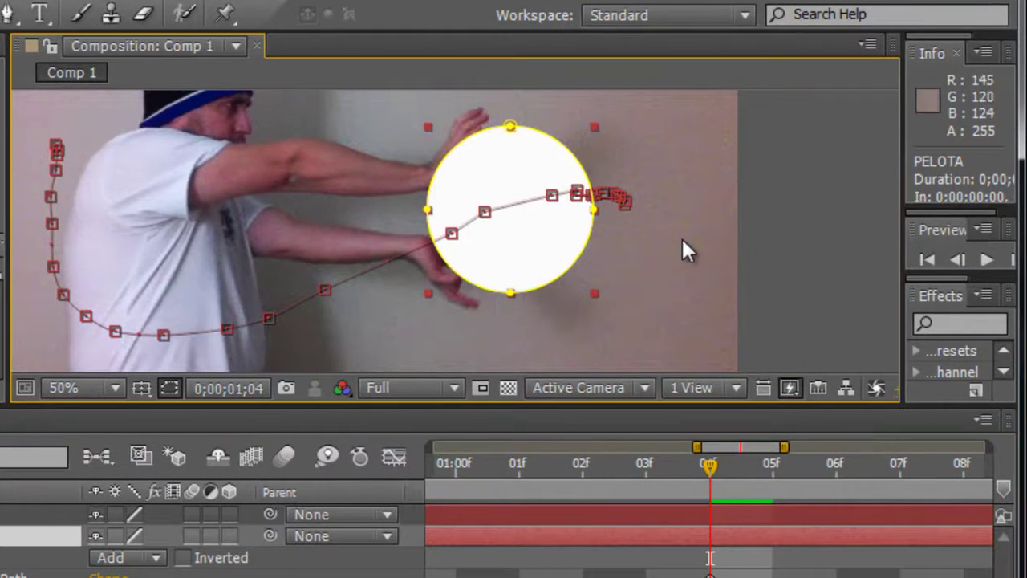
{"action": "left_click_drag", "start_coordinate": [667, 239], "coordinate": [658, 267]}
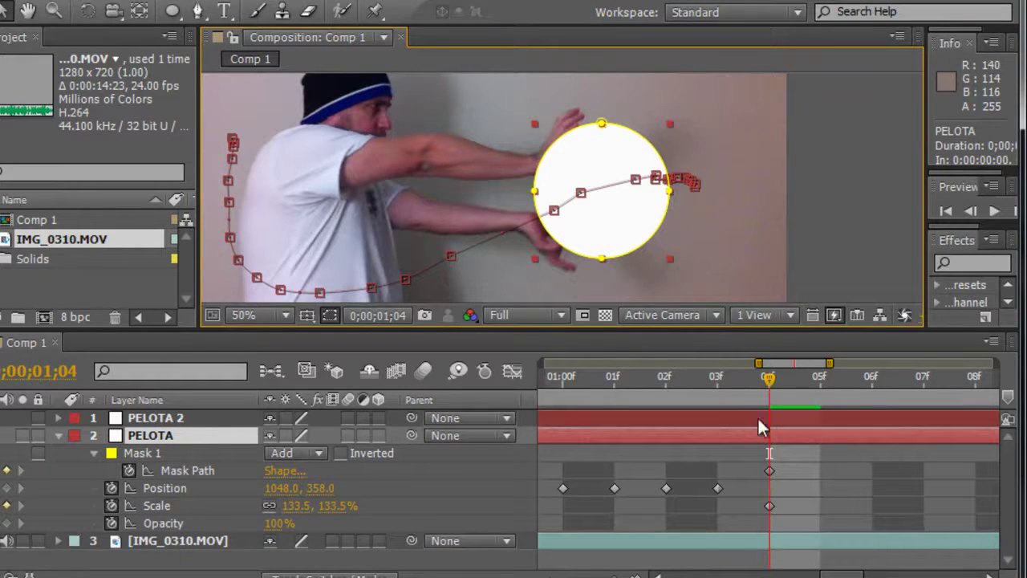
{"action": "left_click", "coordinate": [809, 375]}
{"action": "key", "text": "Caps_Lock"}
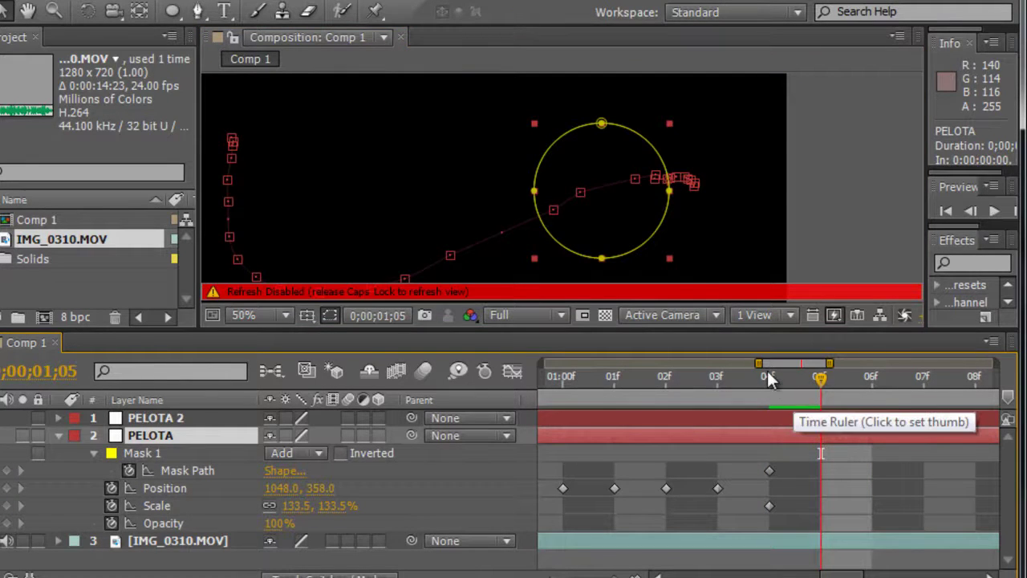
{"action": "key", "text": "Caps_Lock"}
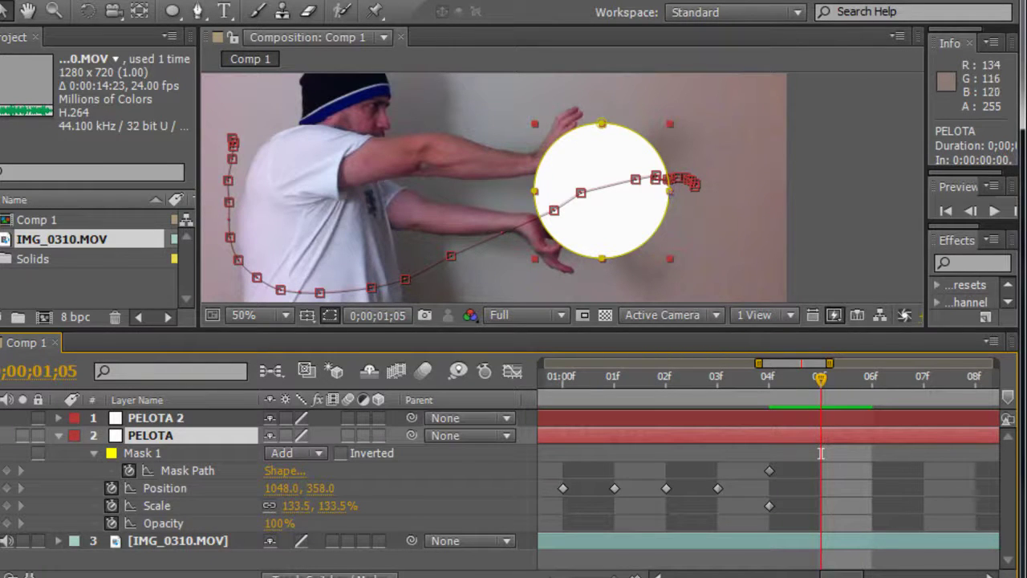
Drag PELOTA's mask vertex rightward into a long teardrop beam at 25% view, then deselect
{"action": "left_click", "coordinate": [669, 191]}
{"action": "mouse_move", "coordinate": [669, 191]}
{"action": "left_mouse_down"}
{"action": "mouse_move", "coordinate": [834, 216]}
{"action": "mouse_move", "coordinate": [917, 210]}
{"action": "left_mouse_up"}
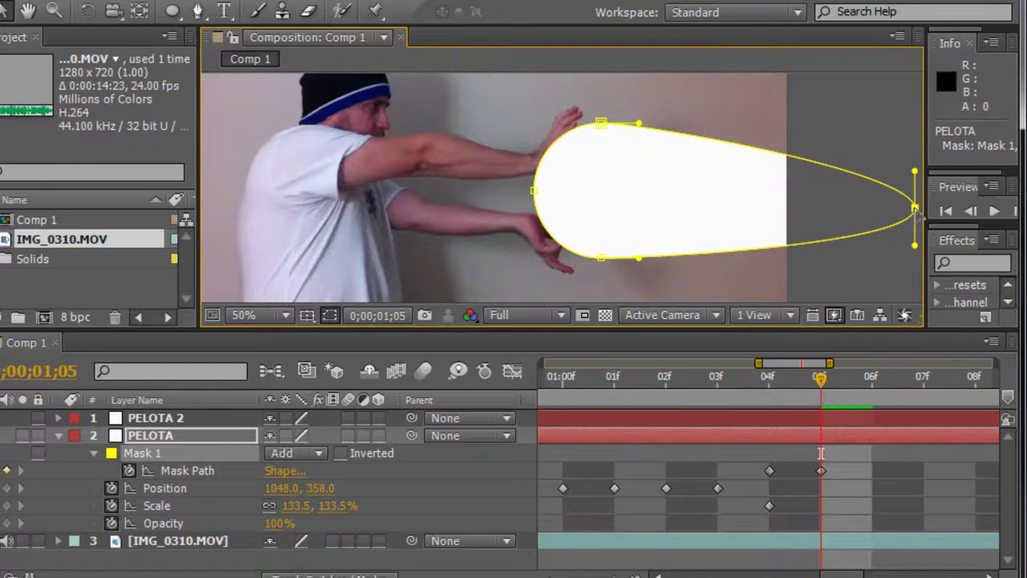
{"action": "key", "text": "comma"}
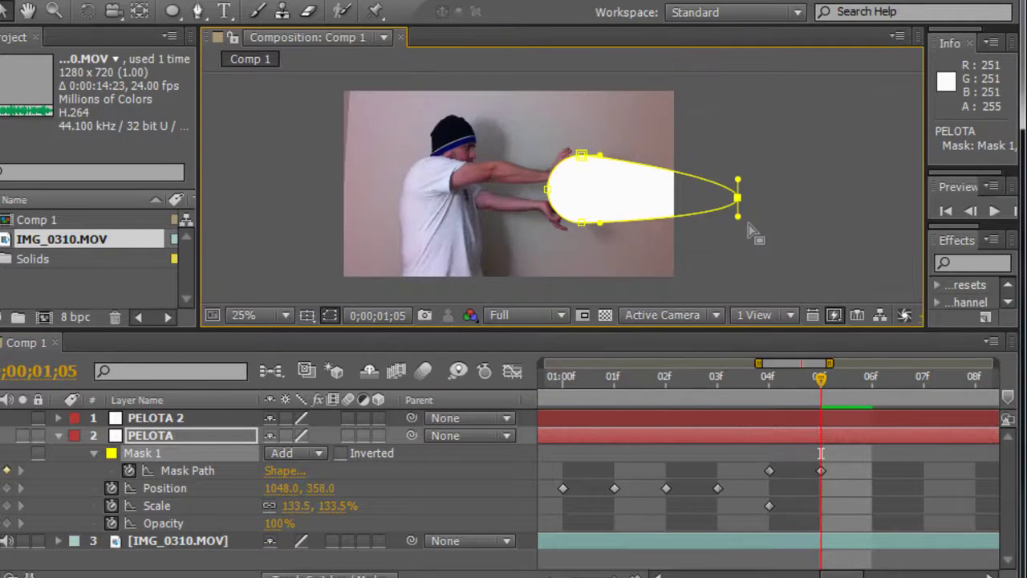
{"action": "left_click_drag", "start_coordinate": [737, 197], "coordinate": [785, 208]}
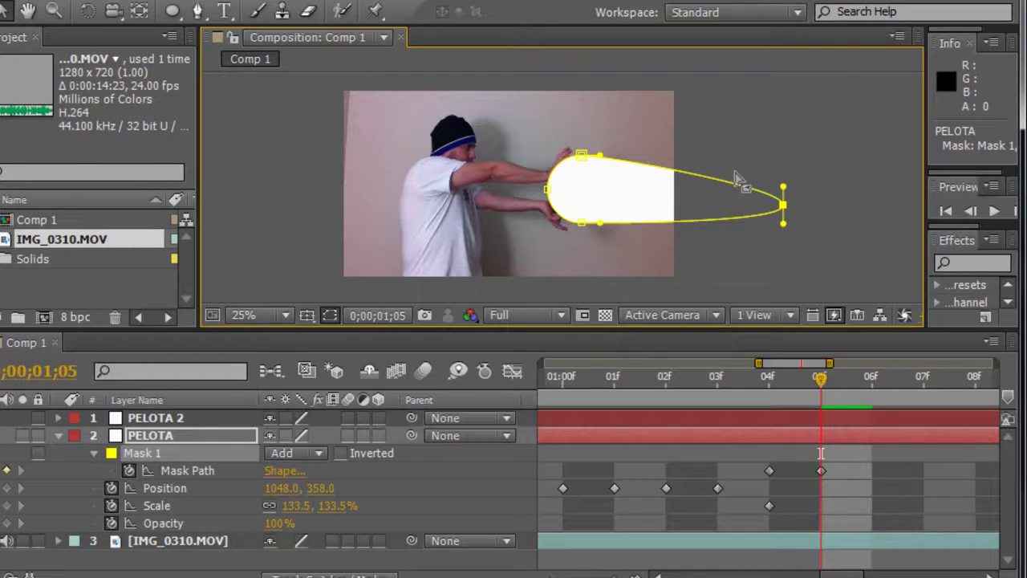
{"action": "left_click", "coordinate": [720, 236]}
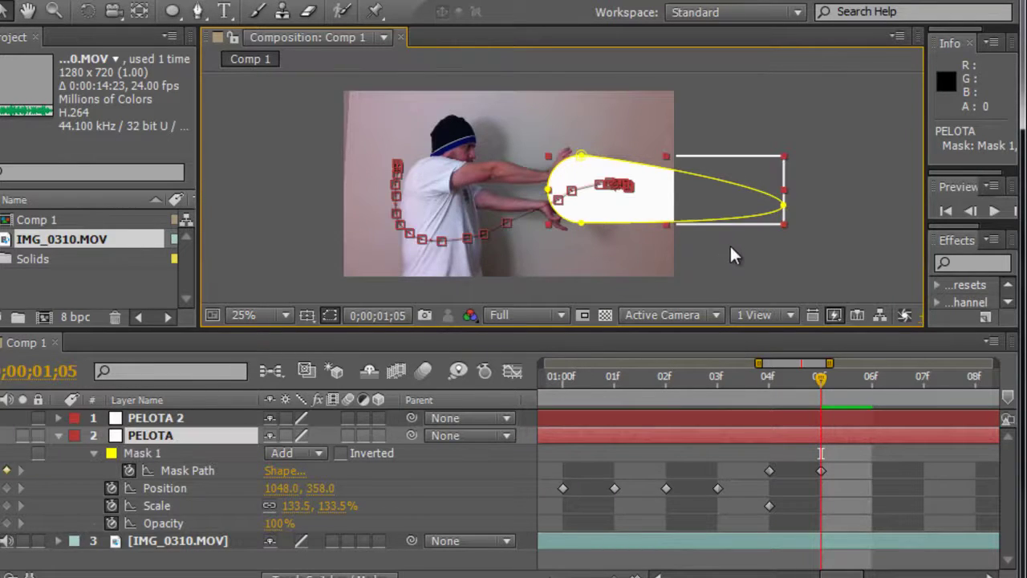
{"action": "left_click", "coordinate": [729, 244]}
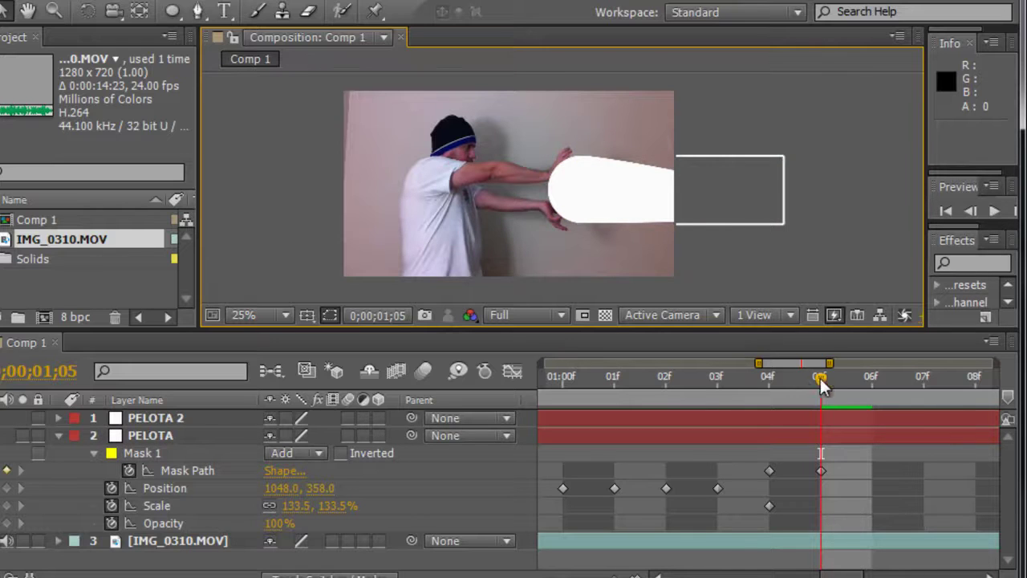
{"action": "left_click_drag", "start_coordinate": [820, 378], "coordinate": [690, 379]}
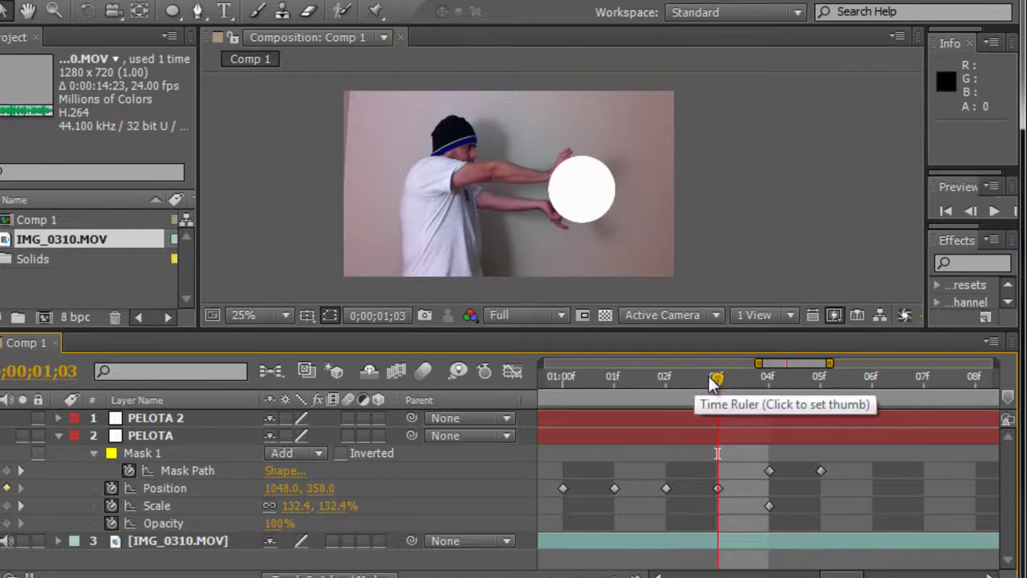
{"action": "key", "text": "space"}
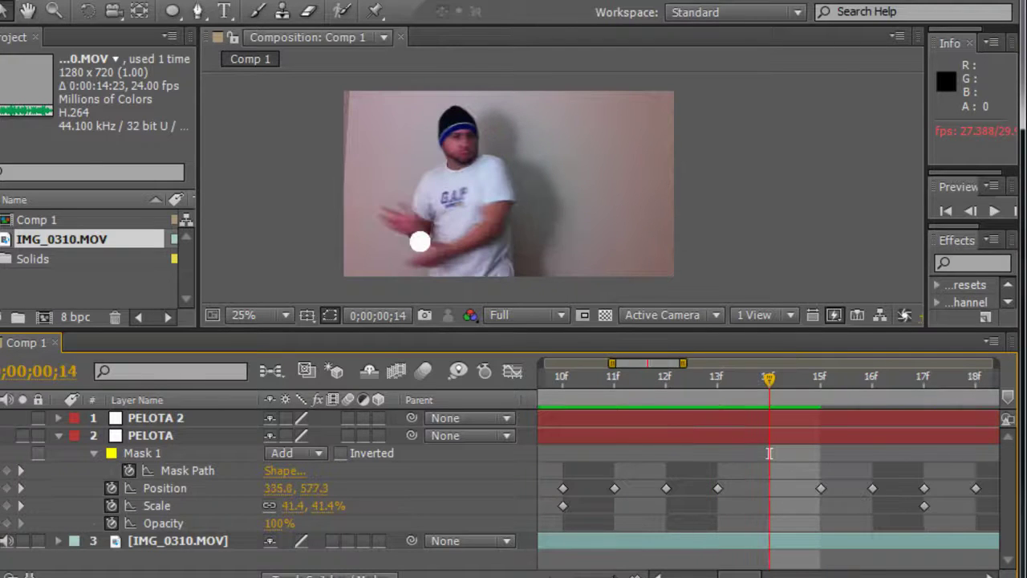
{"action": "left_click", "coordinate": [544, 576]}
{"action": "left_click_drag", "start_coordinate": [646, 454], "coordinate": [545, 453]}
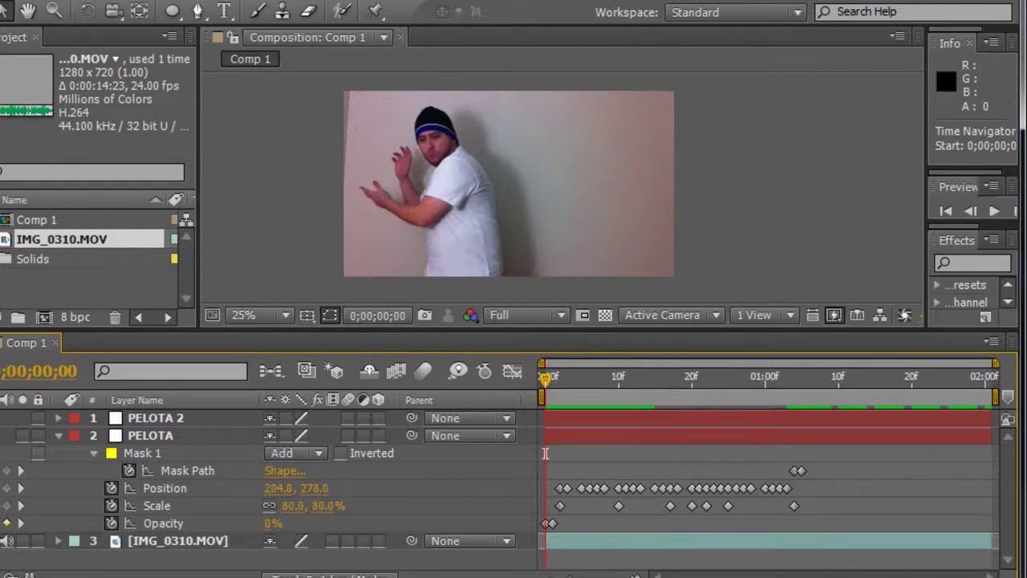
{"action": "key", "text": "space"}
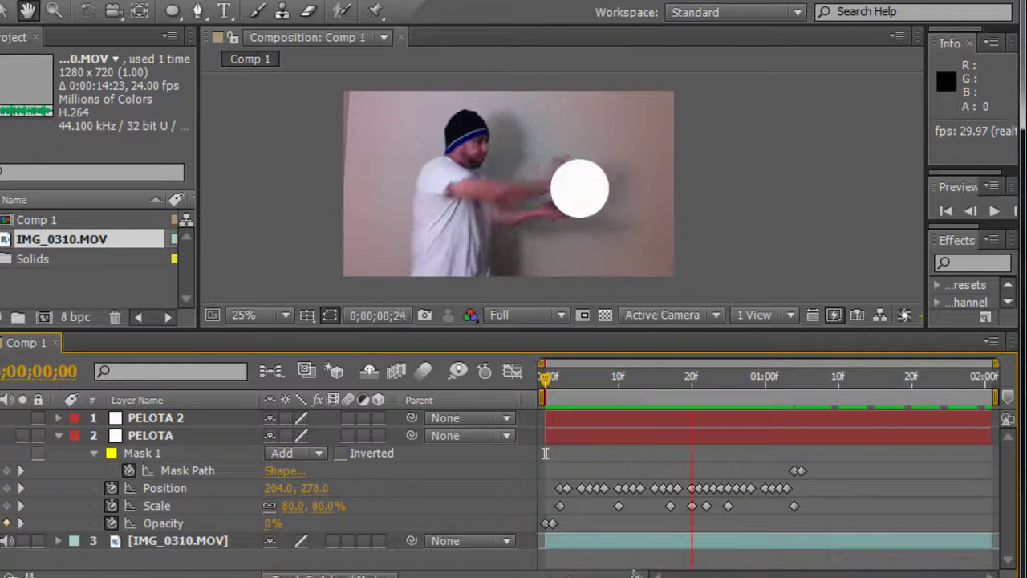
{"action": "key", "text": "space"}
{"action": "left_click", "coordinate": [808, 280]}
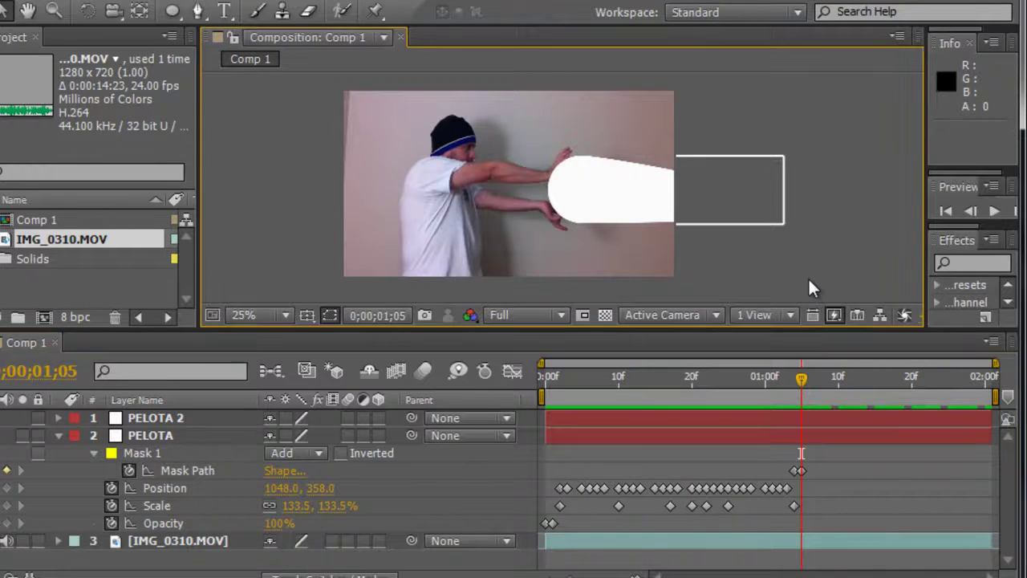